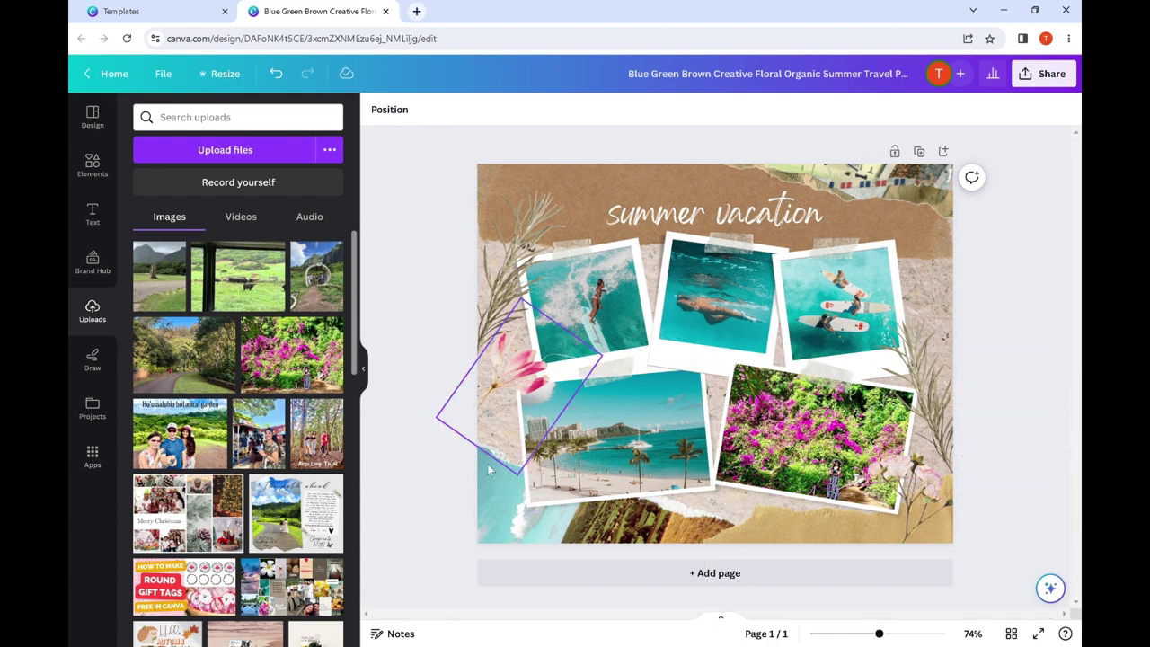
# Fill the bottom-left frame with the Ho'omaluhia botanical garden photo, the top-middle frame with the arch photo and the top-right frame with the pink flowers.
pyautogui.moveTo(228, 438); pyautogui.dragTo(615, 440)
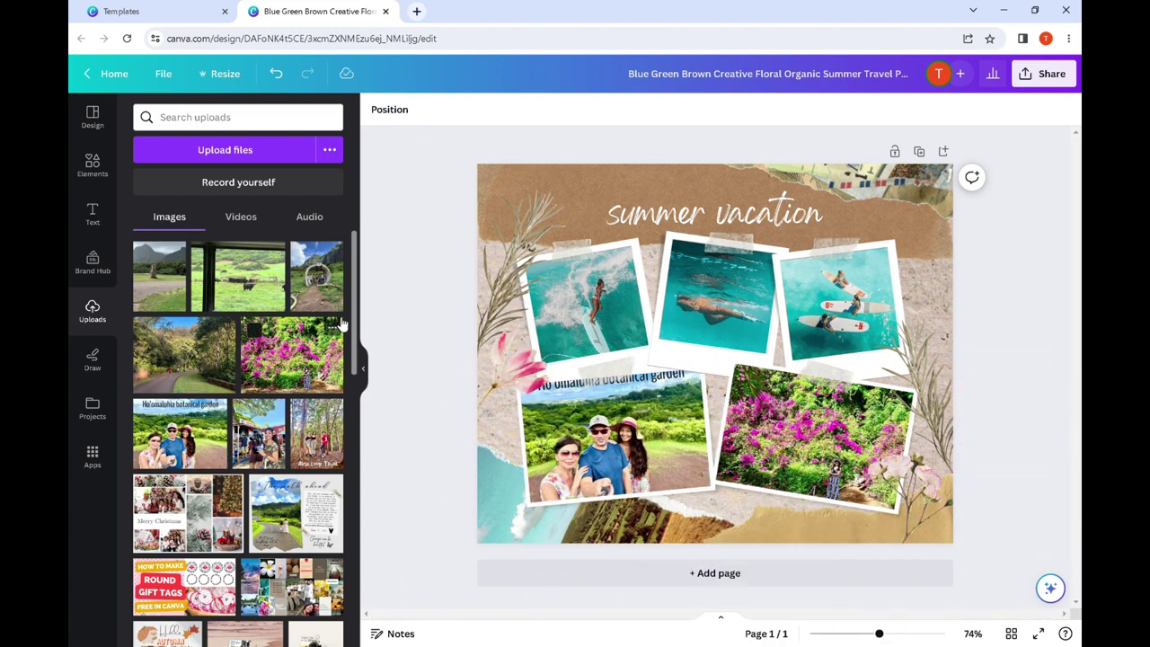
pyautogui.moveTo(326, 293); pyautogui.dragTo(718, 296)
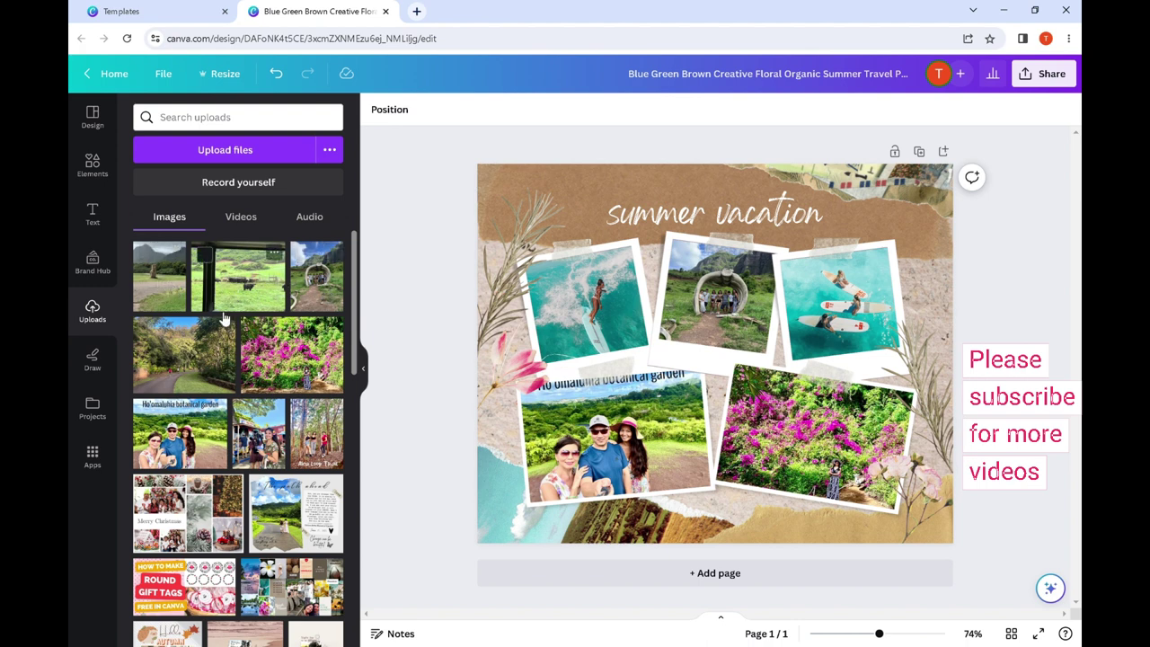
pyautogui.moveTo(768, 431); pyautogui.dragTo(863, 333)
pyautogui.hotkey('ctrl', 'z')
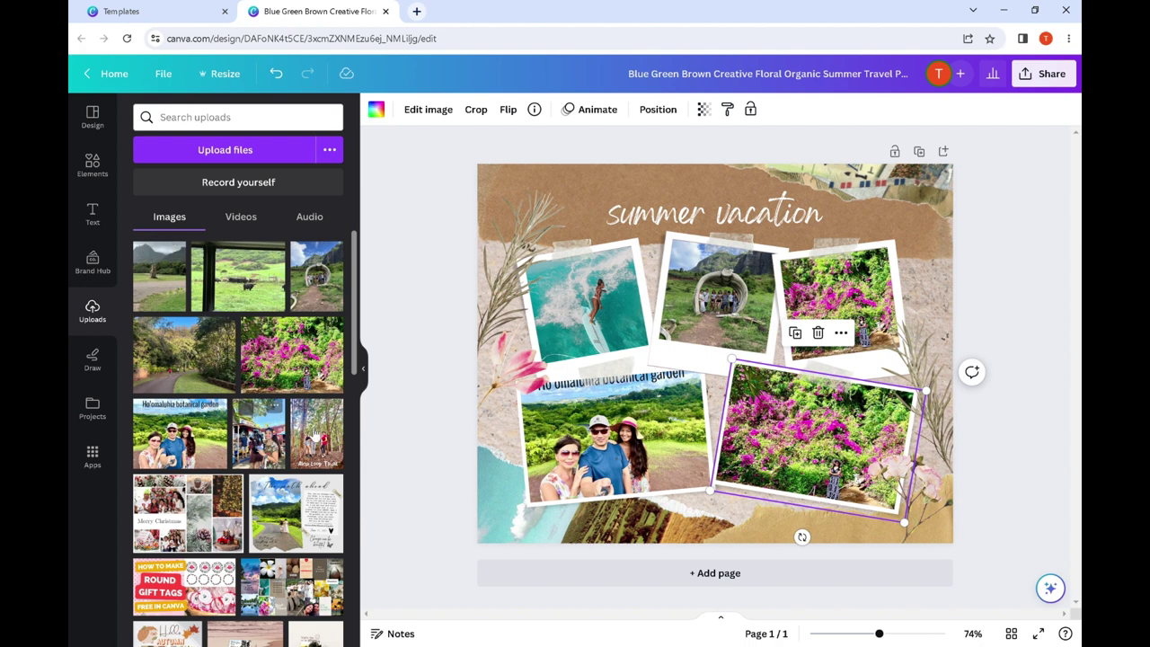
# Place the forest trail group photo in the top-left frame and shift it up within its crop so the trail caption shows.
pyautogui.moveTo(314, 422); pyautogui.dragTo(586, 321)
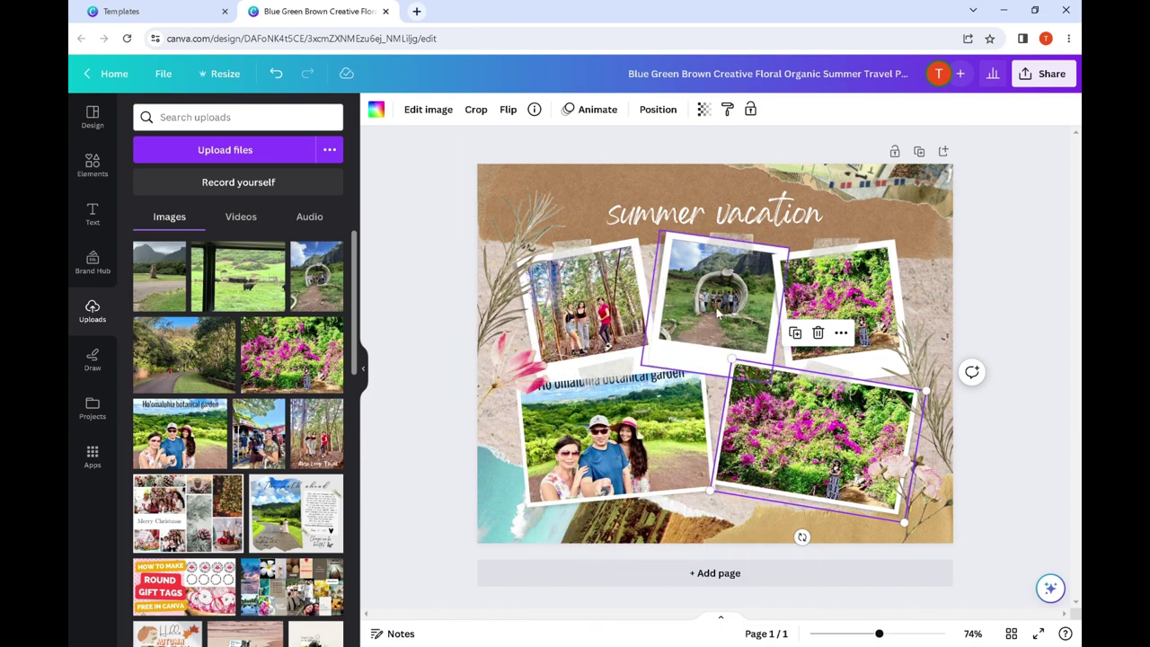
pyautogui.click(593, 248)
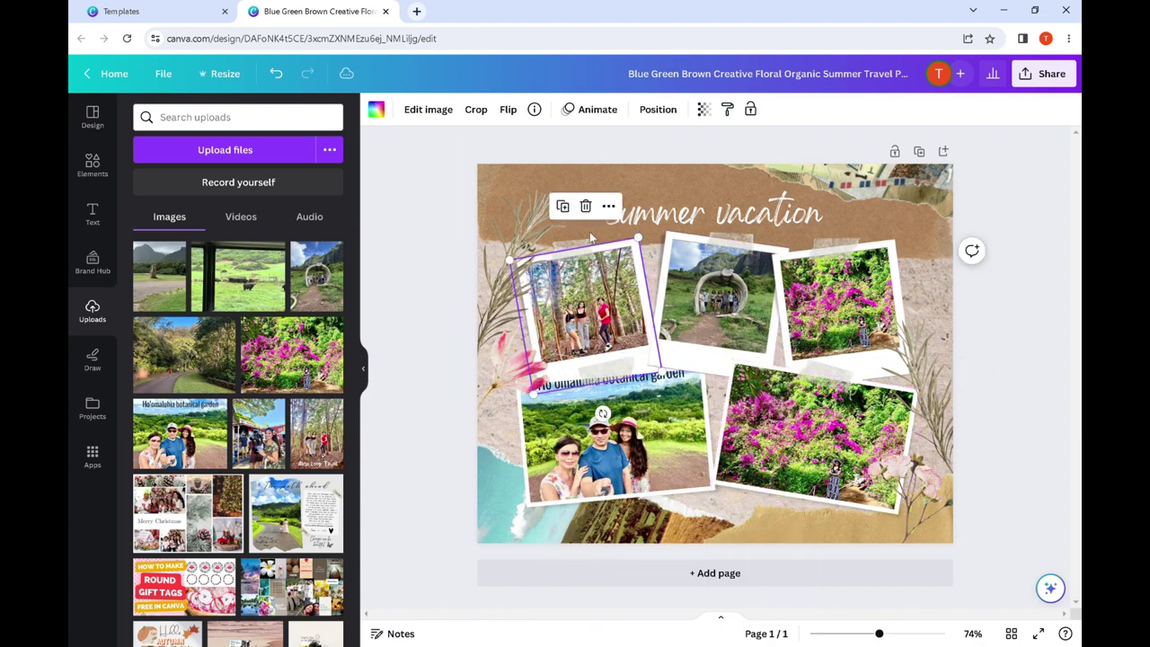
pyautogui.click(477, 110)
pyautogui.moveTo(599, 264); pyautogui.dragTo(597, 232)
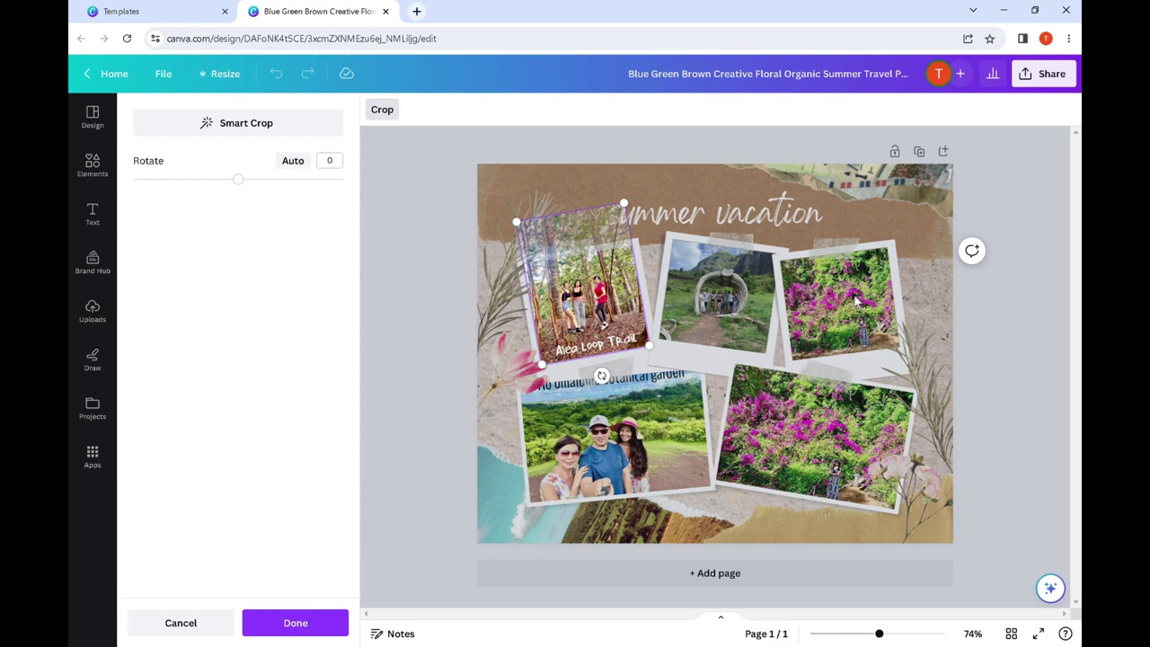
pyautogui.press('Return')
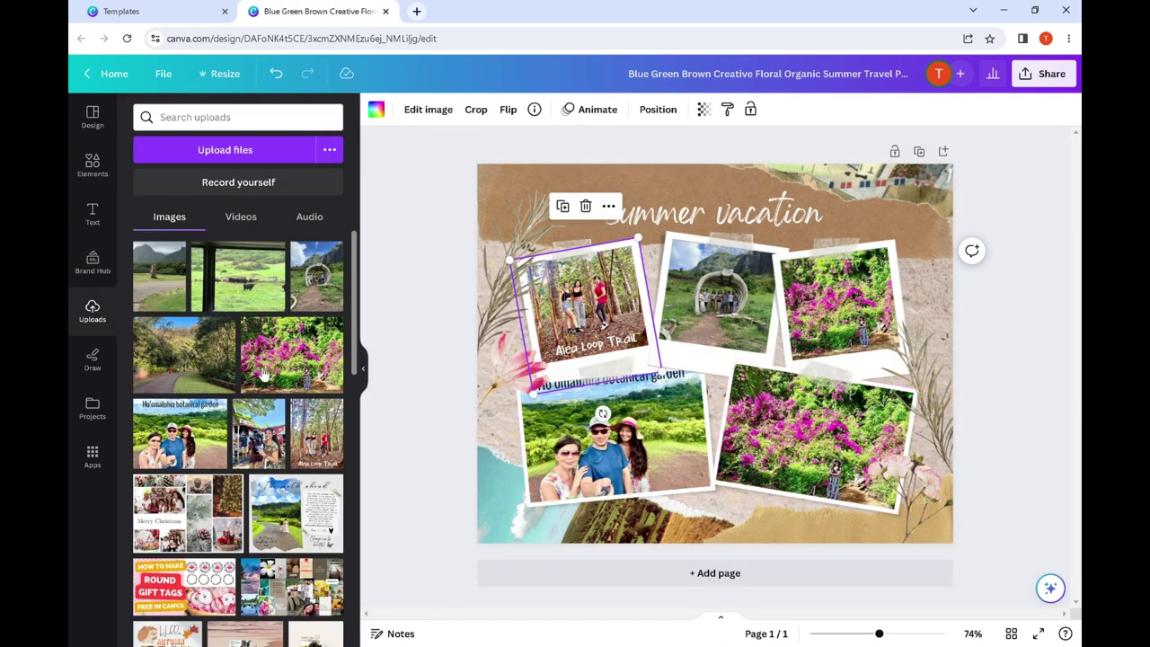
# Put the tree-lined road photo in the bottom-right frame, and reposition the Ho'omaluhia photo within its crop so its caption shows.
pyautogui.moveTo(184, 355); pyautogui.dragTo(757, 401)
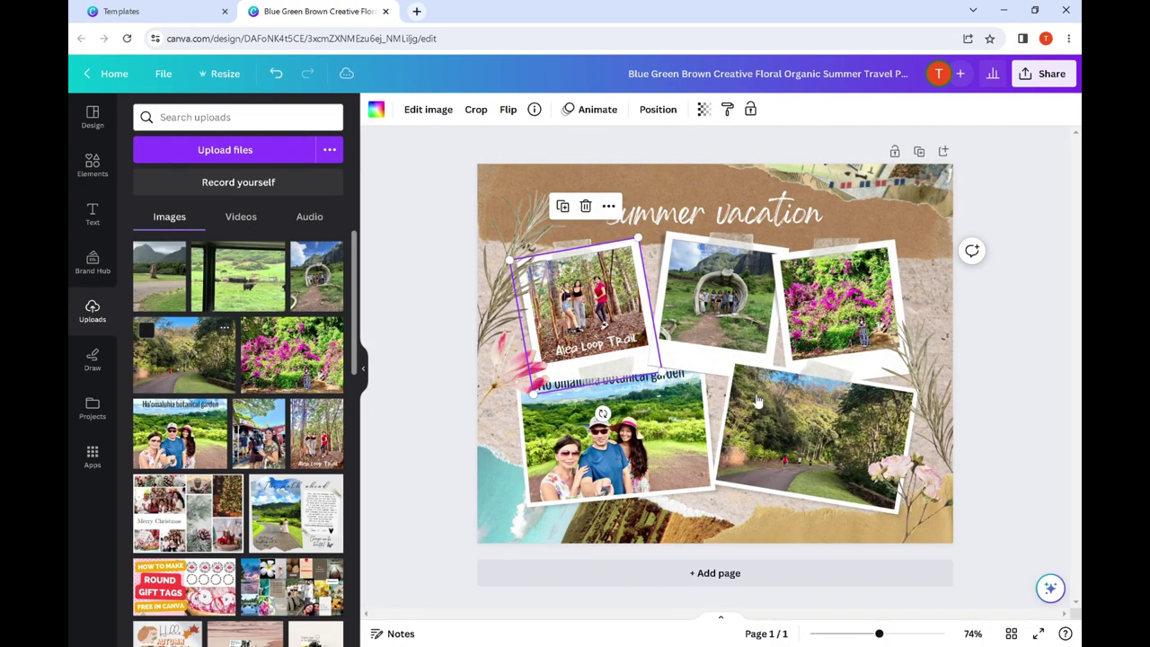
pyautogui.click(639, 444)
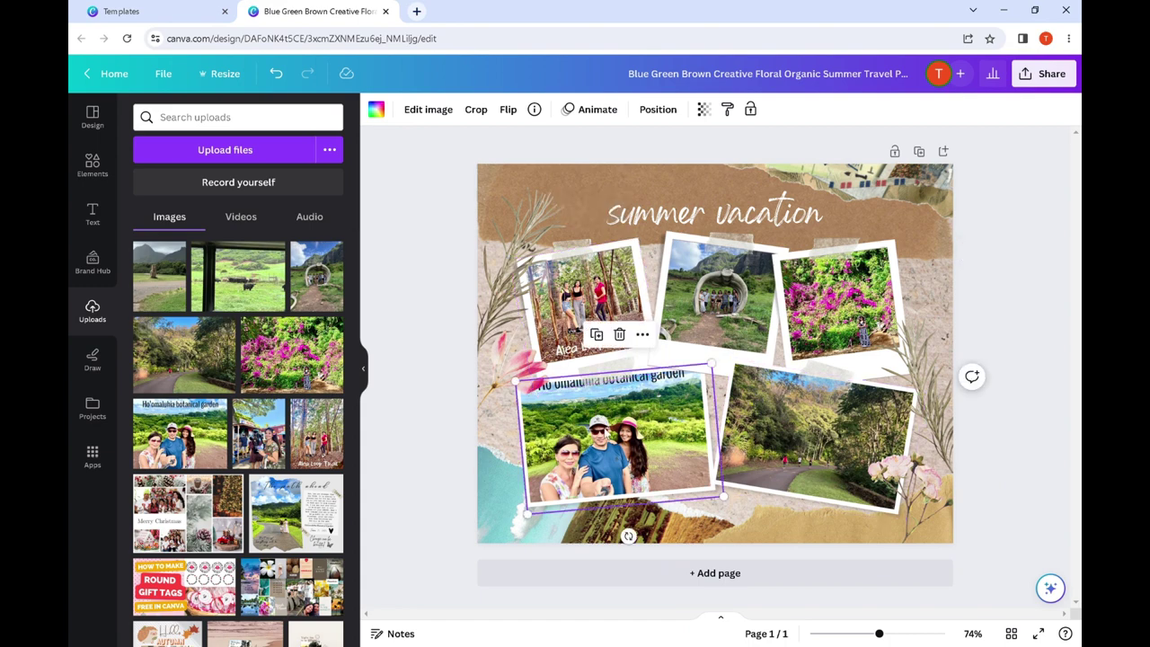
pyautogui.click(476, 110)
pyautogui.moveTo(600, 398); pyautogui.dragTo(579, 349)
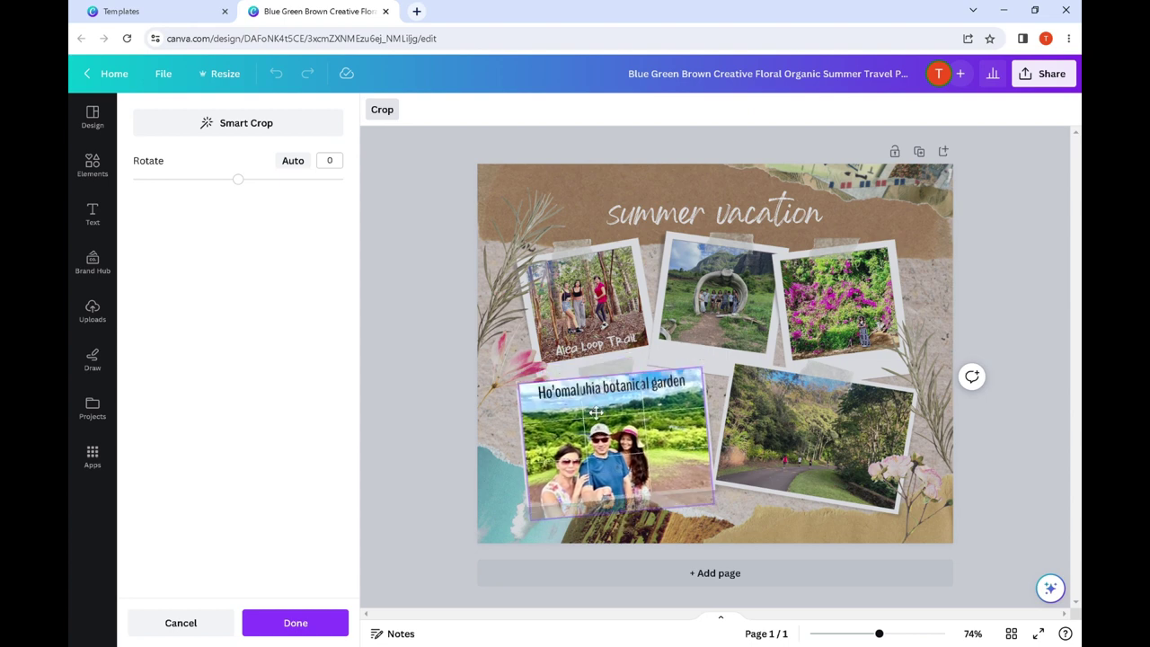
pyautogui.moveTo(595, 414); pyautogui.dragTo(595, 414)
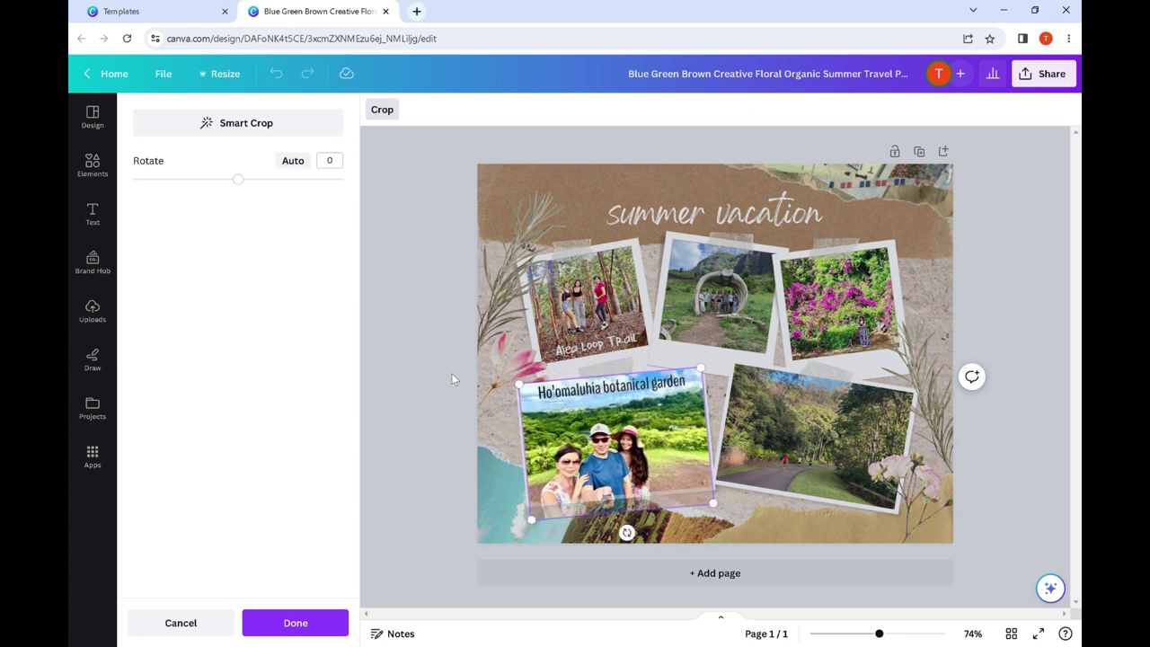
pyautogui.click(428, 337)
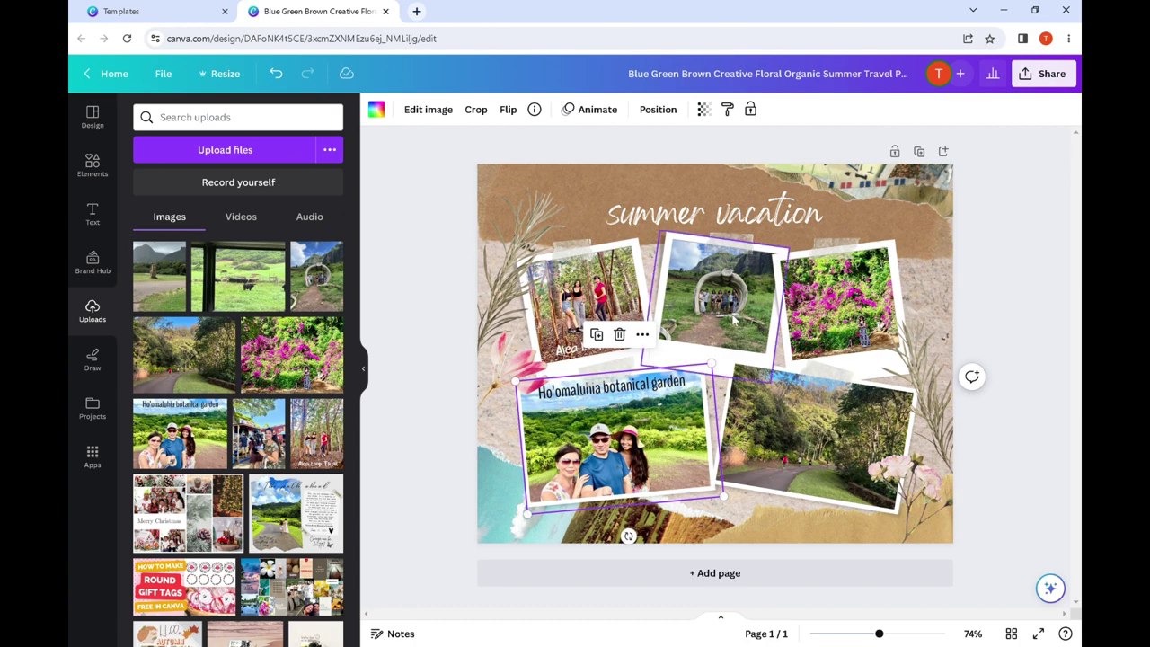
pyautogui.click(667, 270)
pyautogui.click(415, 112)
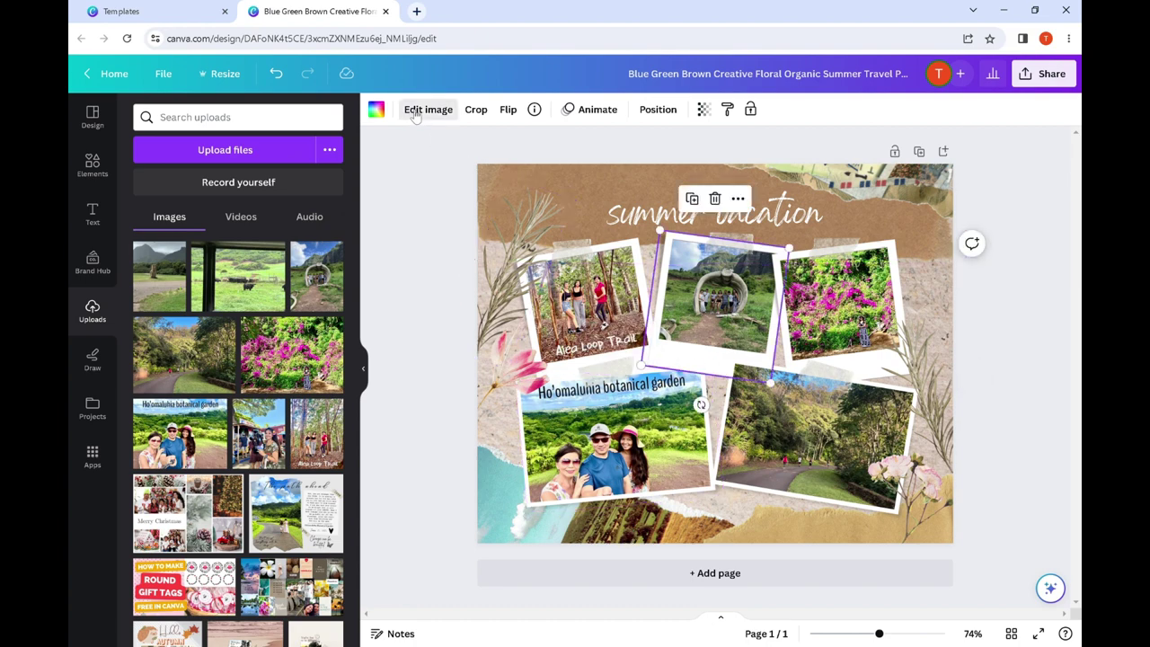
pyautogui.click(670, 274)
pyautogui.moveTo(706, 298); pyautogui.dragTo(702, 308)
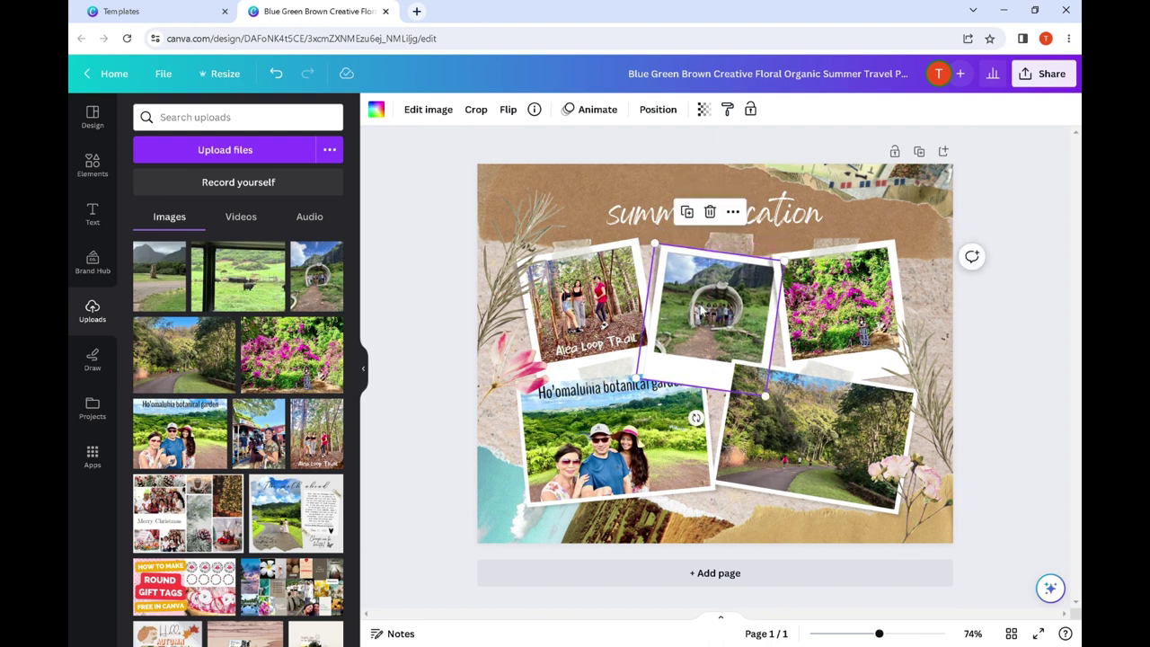
pyautogui.hotkey('ctrl', 'z')
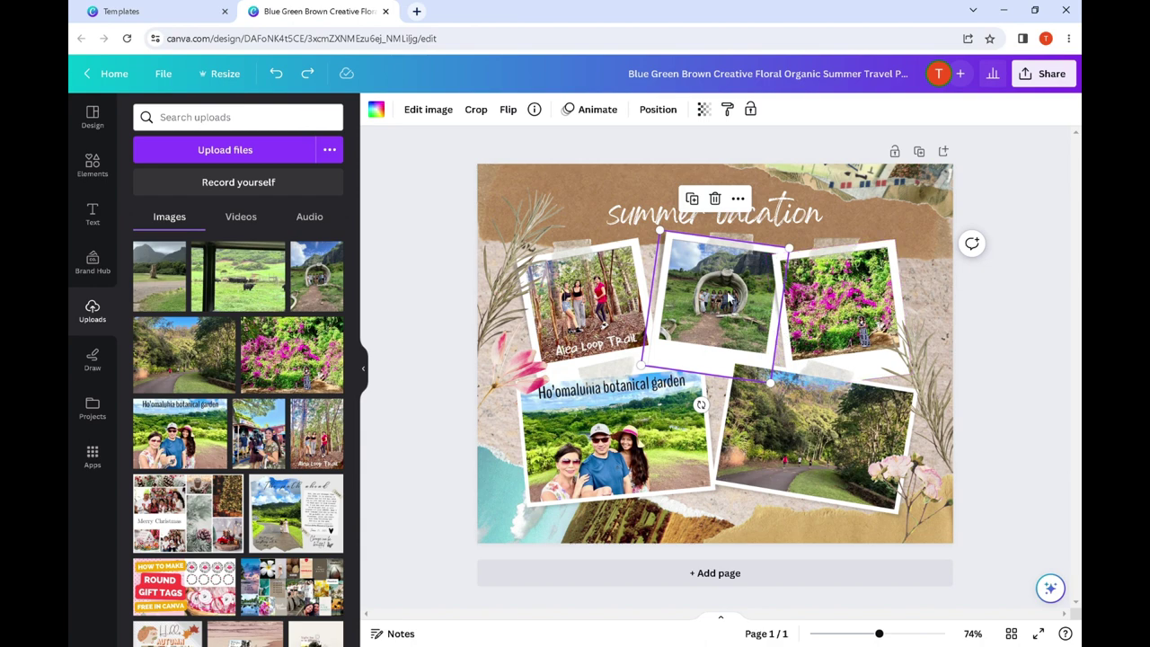
# Crop the top-middle arch photo by shifting it down within its frame to include more of the mountains and sky.
pyautogui.click(477, 108)
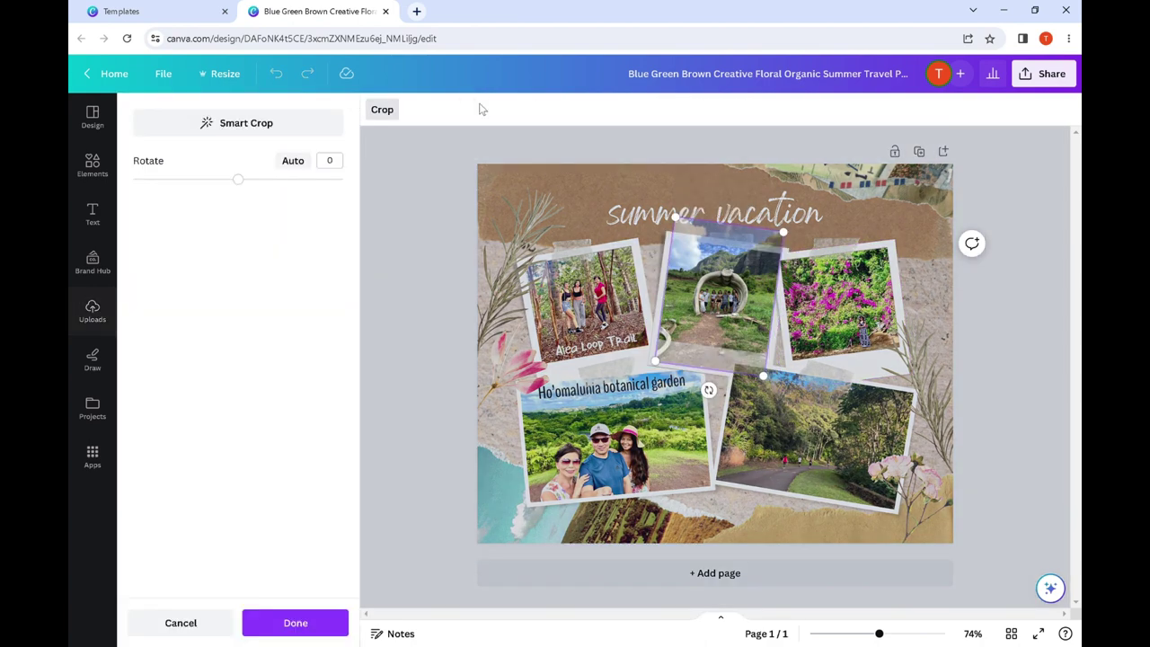
pyautogui.moveTo(717, 298); pyautogui.dragTo(707, 324)
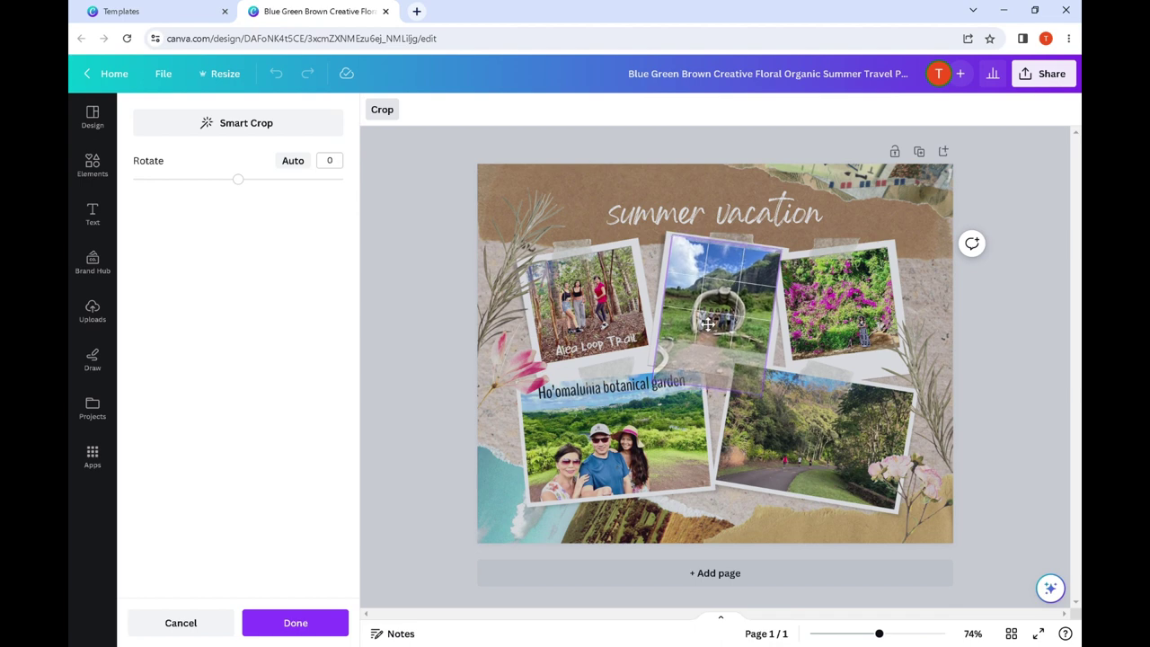
pyautogui.click(397, 271)
pyautogui.click(427, 261)
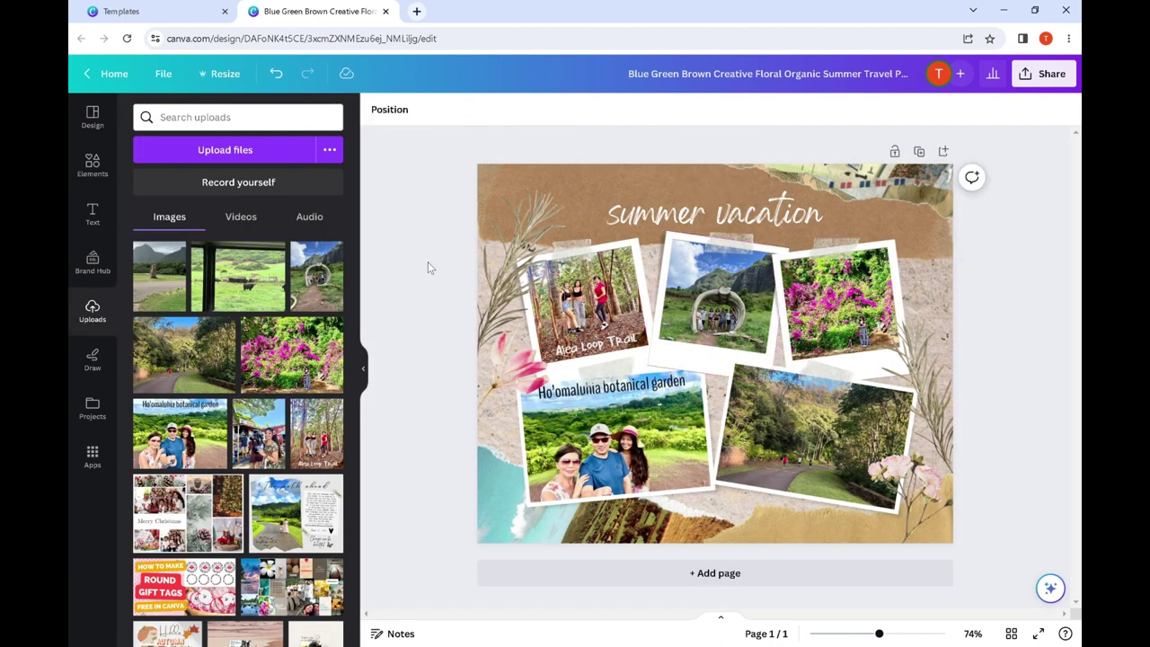
# Delete the torn-edge photo pieces at the page's bottom-left and top-right corners.
pyautogui.click(521, 518)
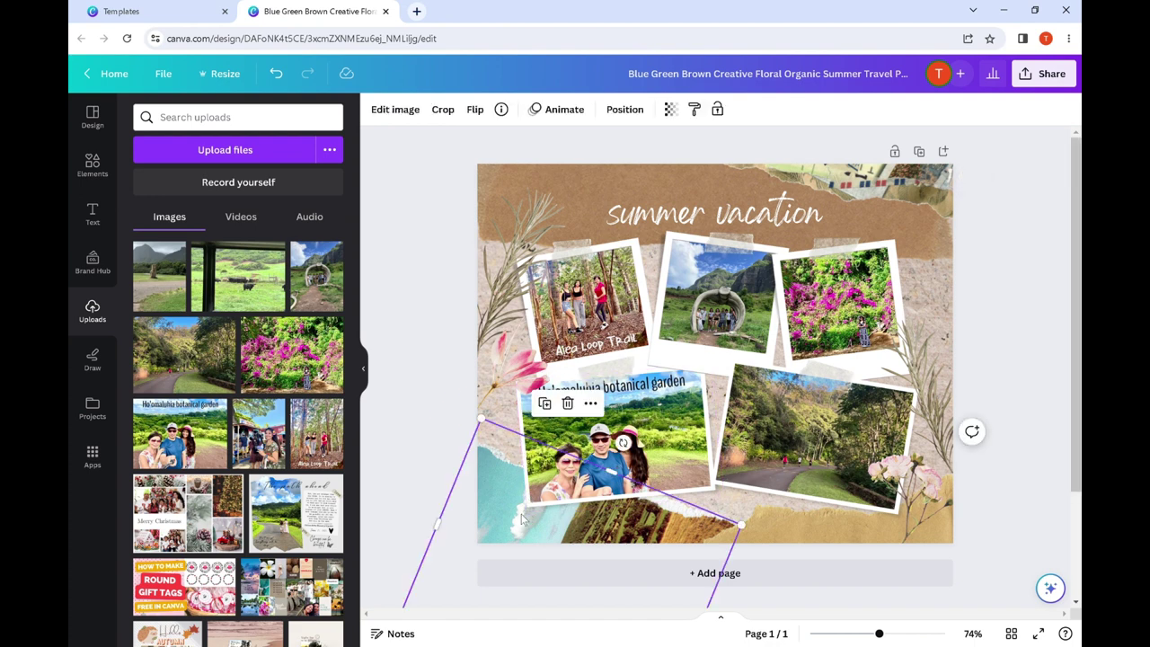
pyautogui.moveTo(576, 534); pyautogui.dragTo(920, 184)
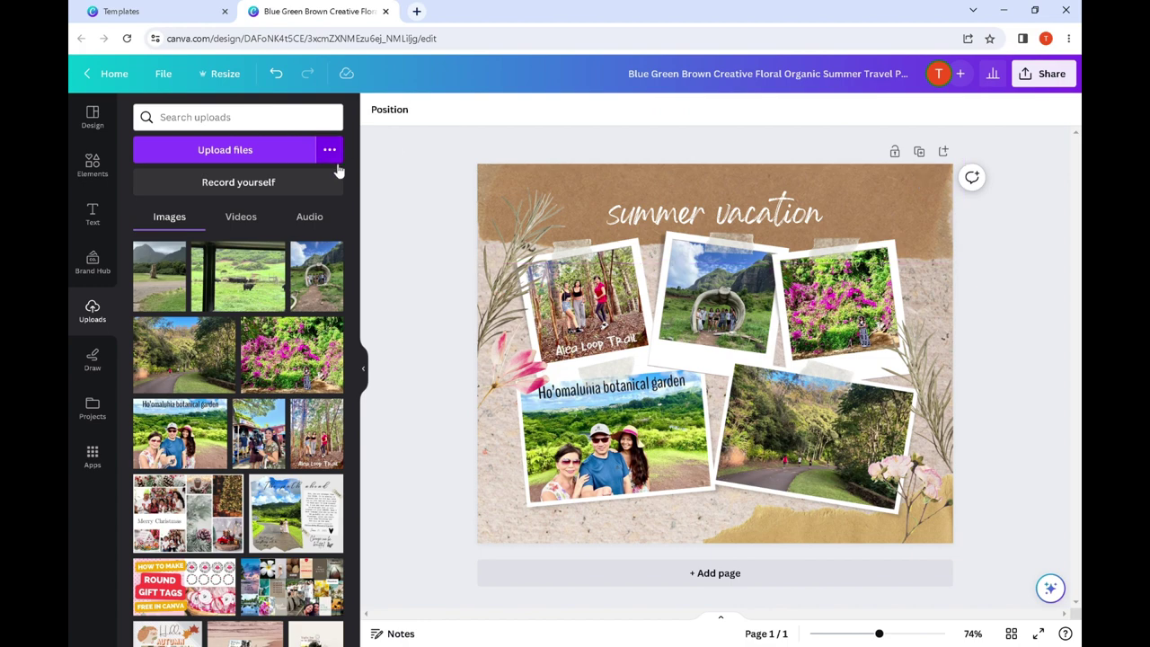
# Search the elements for "photo frame" and show all matching frames.
pyautogui.click(92, 165)
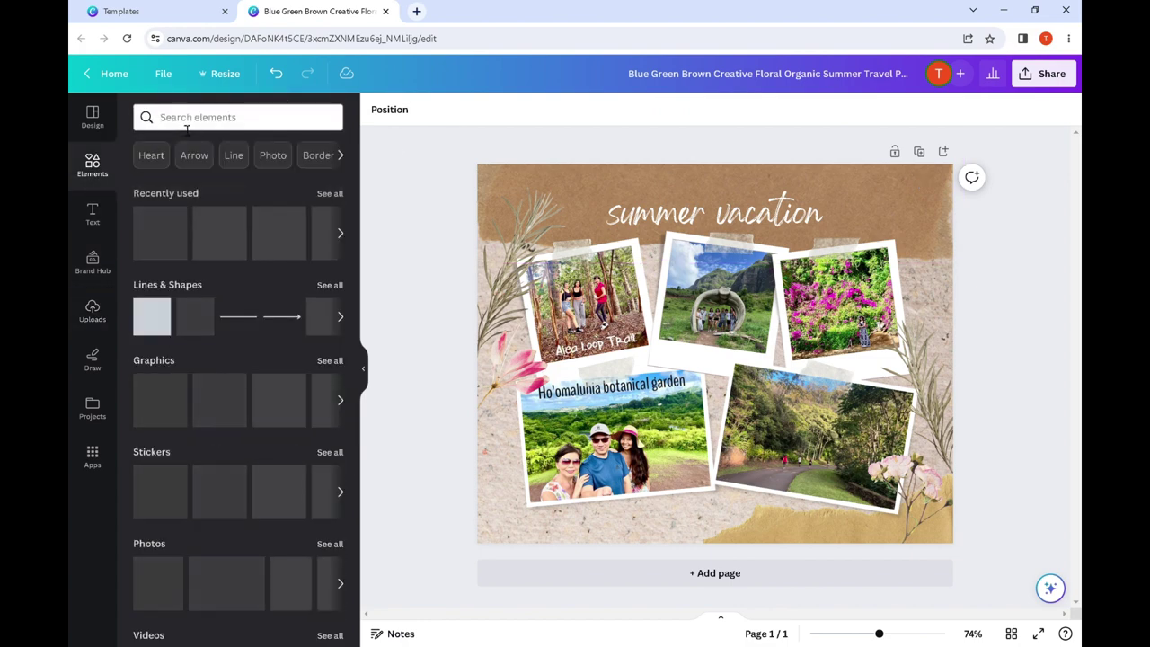
pyautogui.click(196, 117)
pyautogui.write('pho')
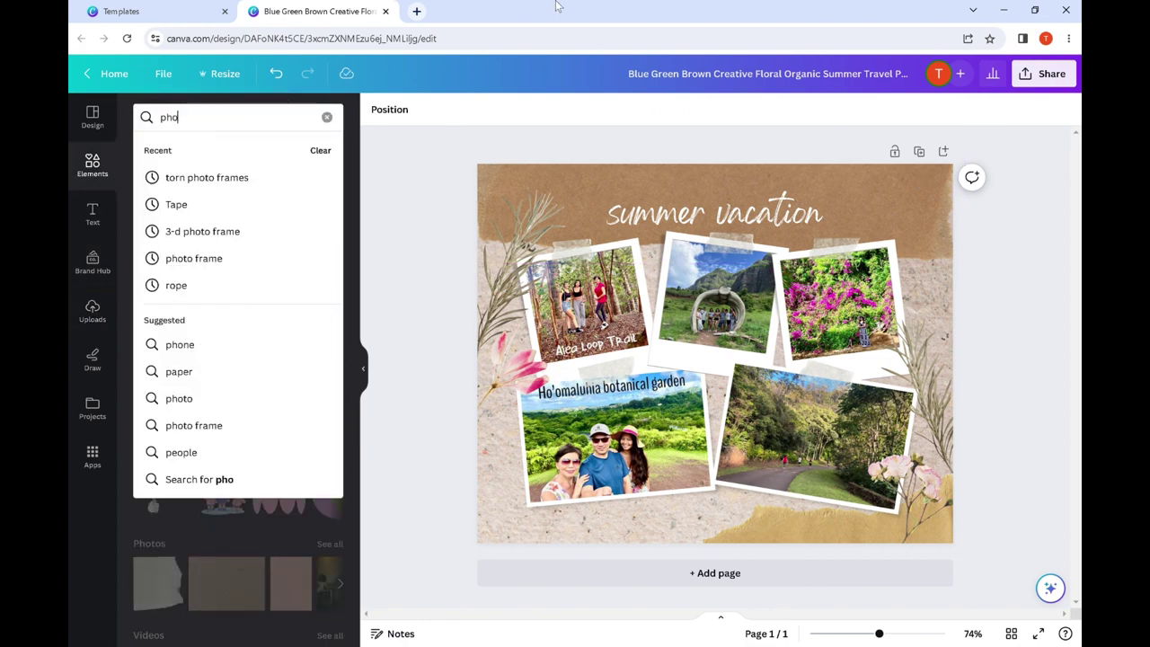
pyautogui.write('to frame')
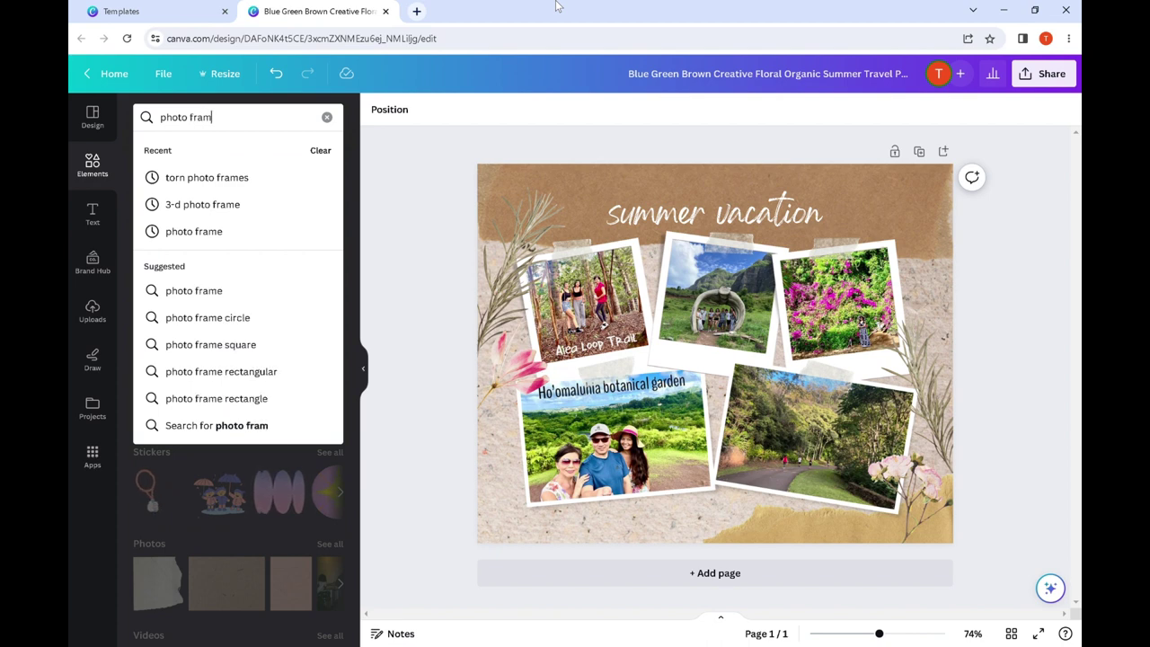
pyautogui.press('Return')
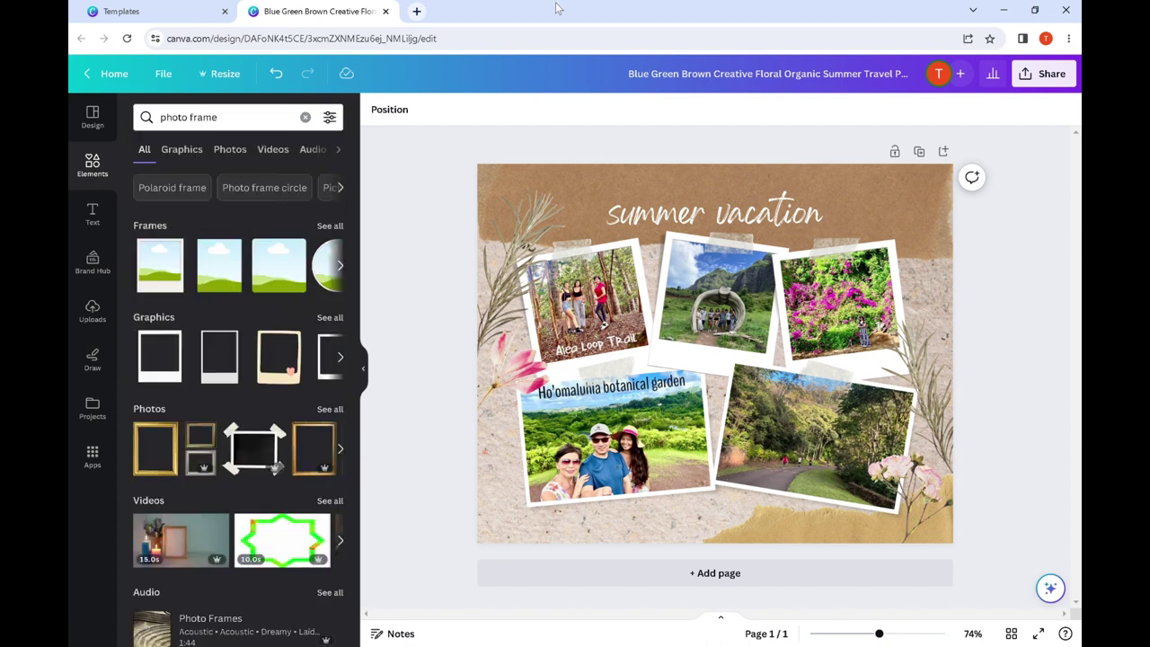
pyautogui.click(329, 226)
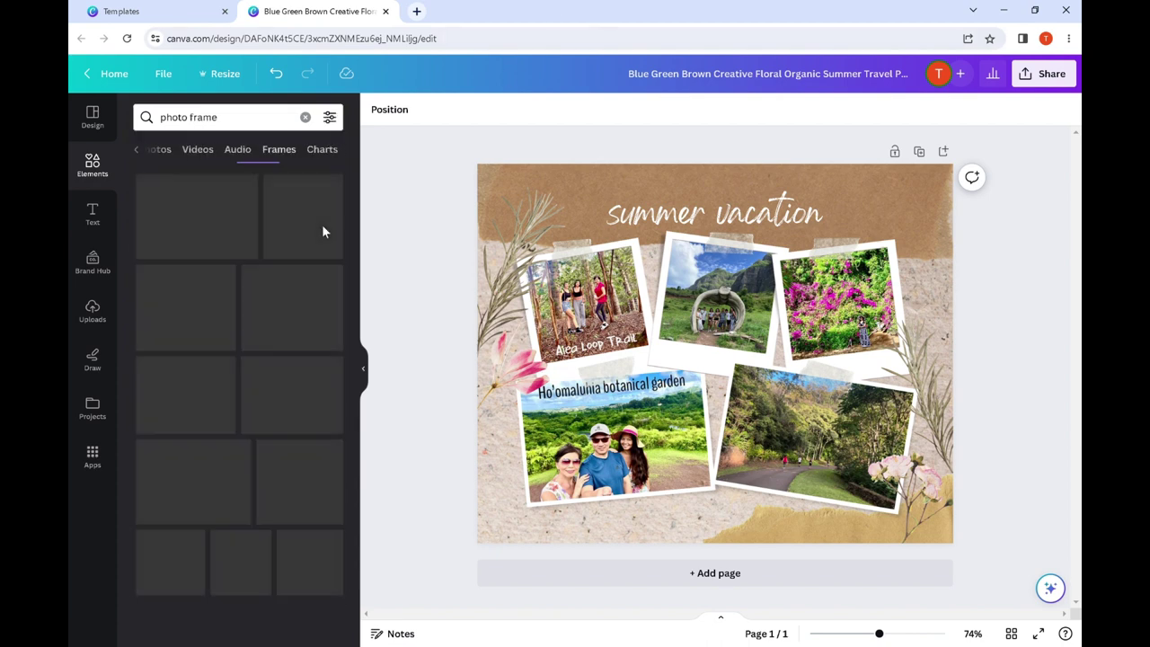
# Browse the photo frame results for torn-edge shapes.
pyautogui.scroll(-1, 216, 440)
pyautogui.scroll(-3, 217, 441)
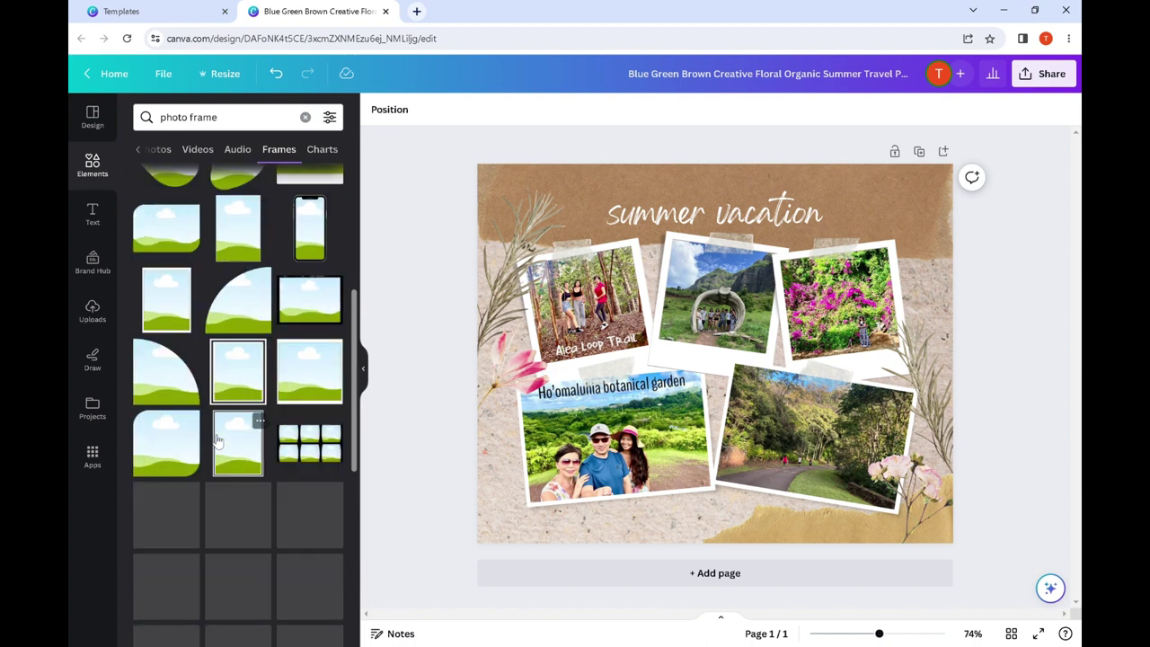
pyautogui.scroll(-2, 217, 440)
pyautogui.scroll(-3, 217, 440)
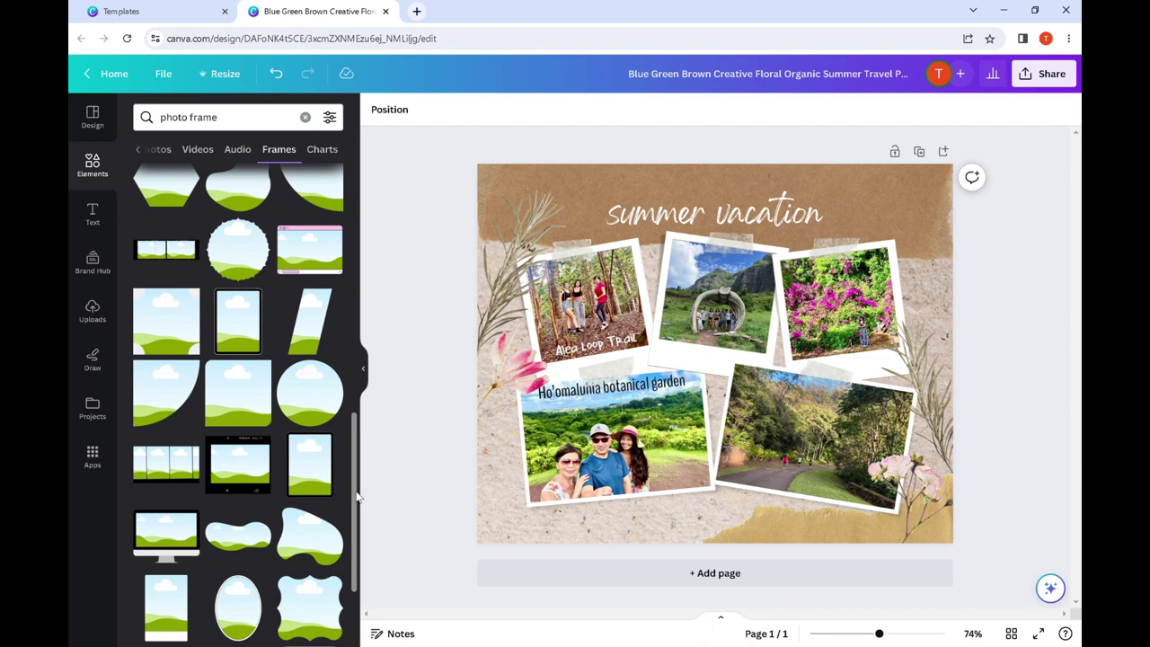
pyautogui.moveTo(358, 497); pyautogui.dragTo(352, 627)
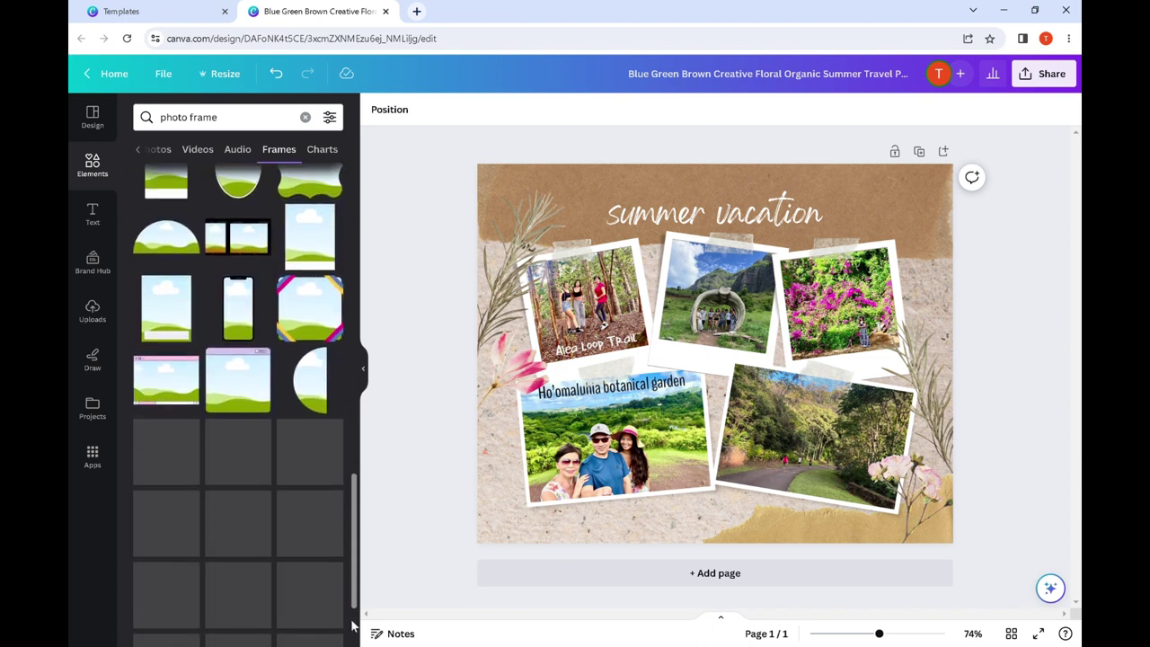
pyautogui.scroll(-5, 353, 600)
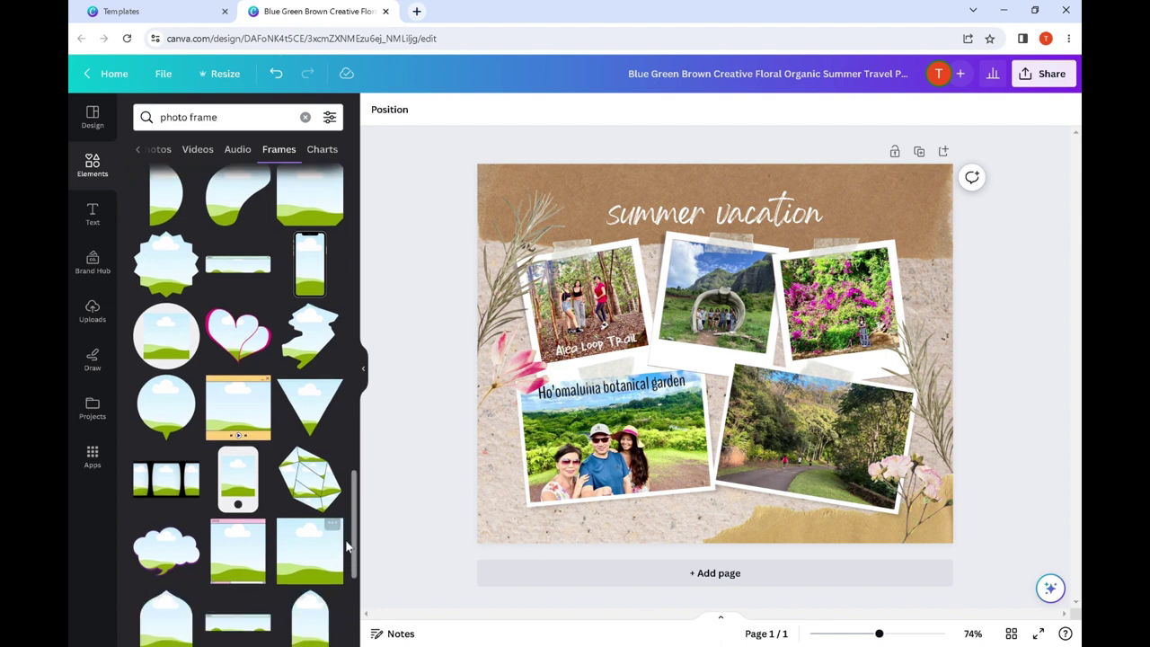
pyautogui.scroll(-5, 350, 575)
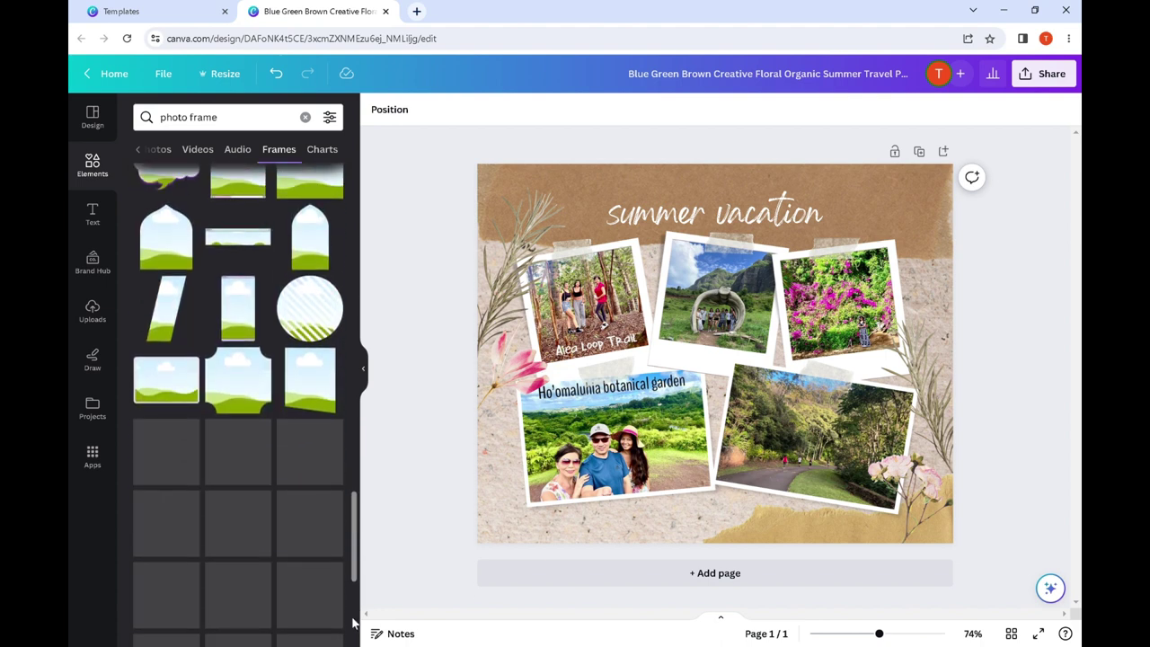
# Refine the frame search to "torn photo frame" and place a narrow torn-edge frame in the page's bottom-left corner.
pyautogui.click(168, 122)
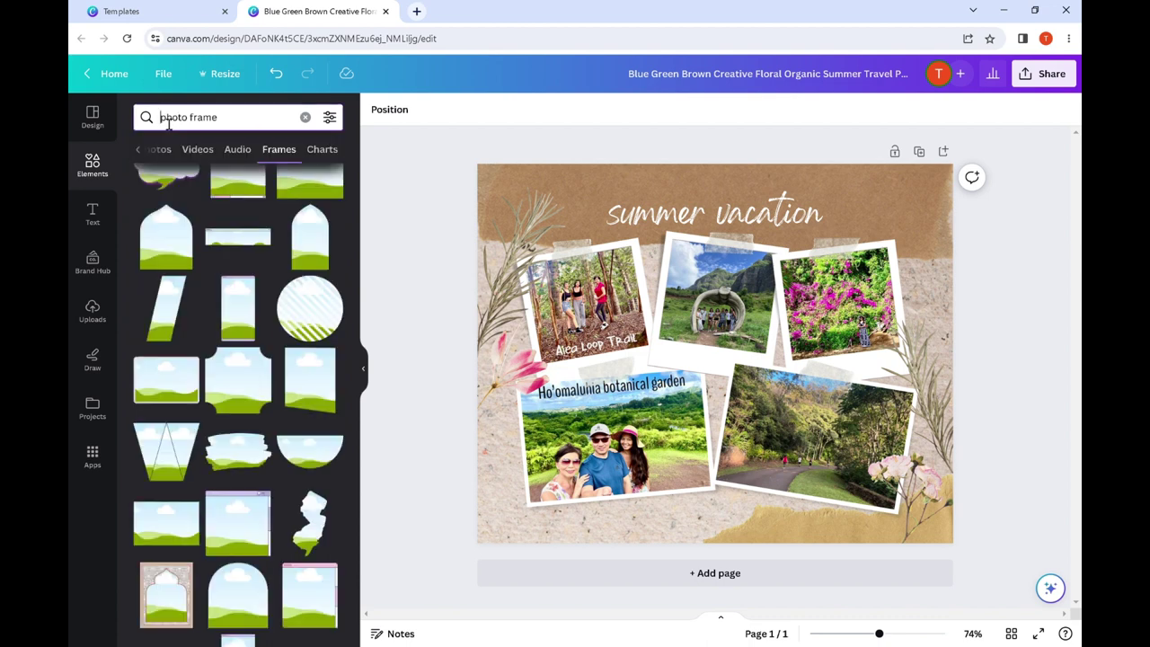
pyautogui.write('torn n')
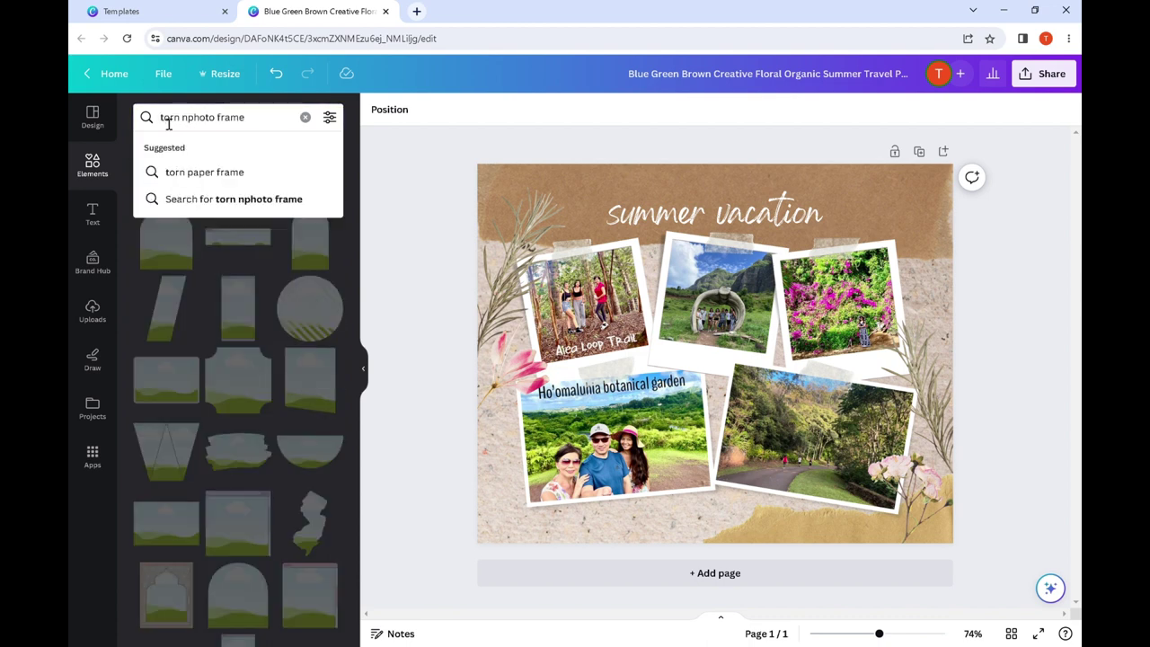
pyautogui.press('BackSpace')
pyautogui.press('Return')
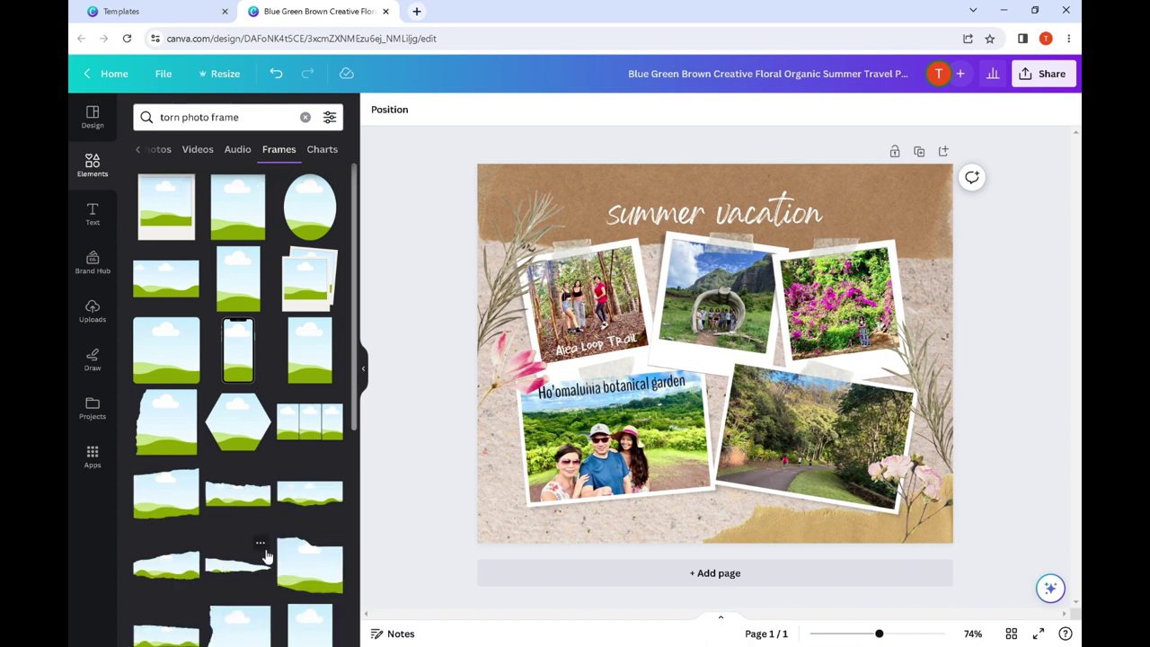
pyautogui.moveTo(265, 556); pyautogui.dragTo(493, 534)
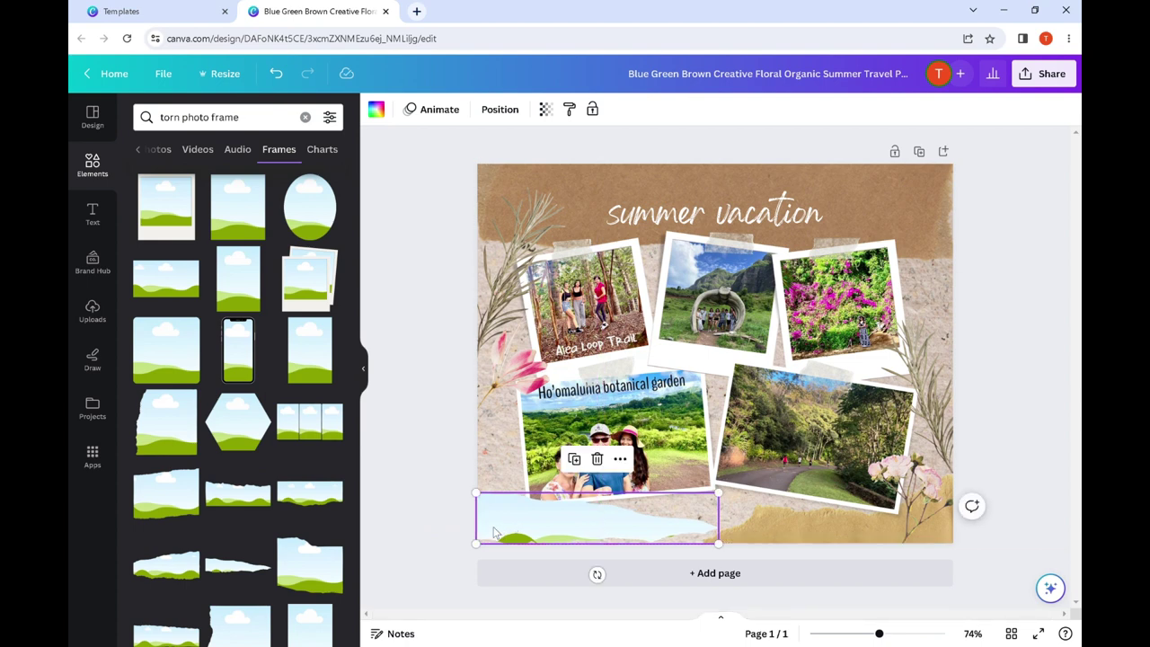
# Place a wider torn-edge photo frame in the page's top-right corner, overlapping the title.
pyautogui.moveTo(178, 571); pyautogui.dragTo(768, 180)
pyautogui.rightClick(869, 212)
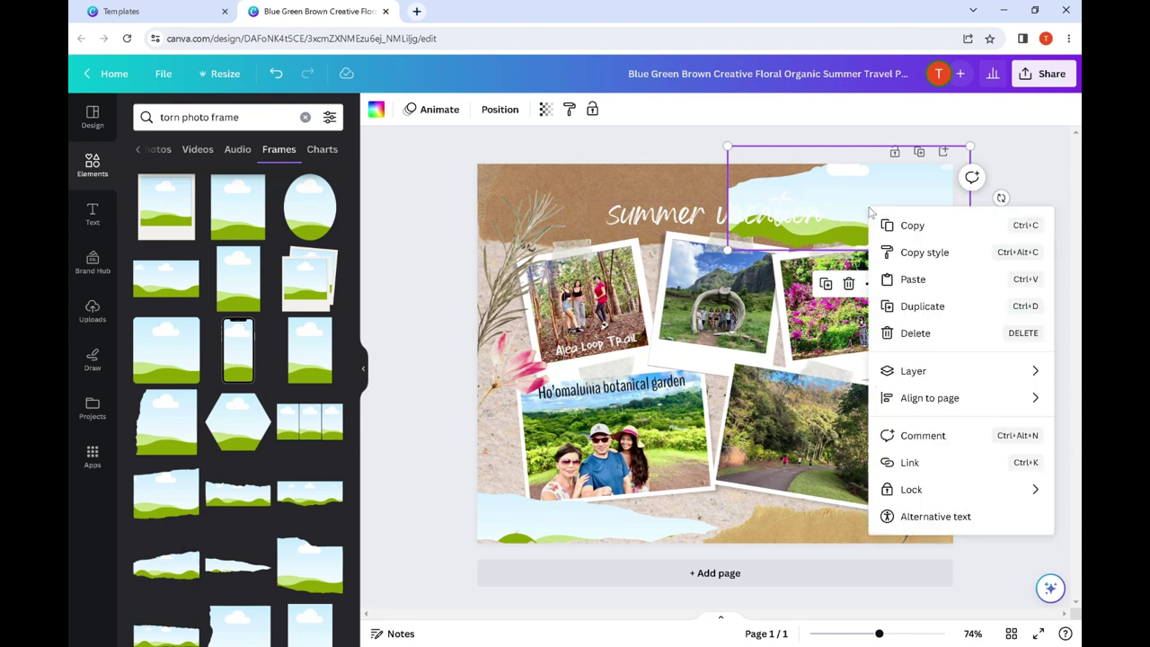
pyautogui.moveTo(887, 384)
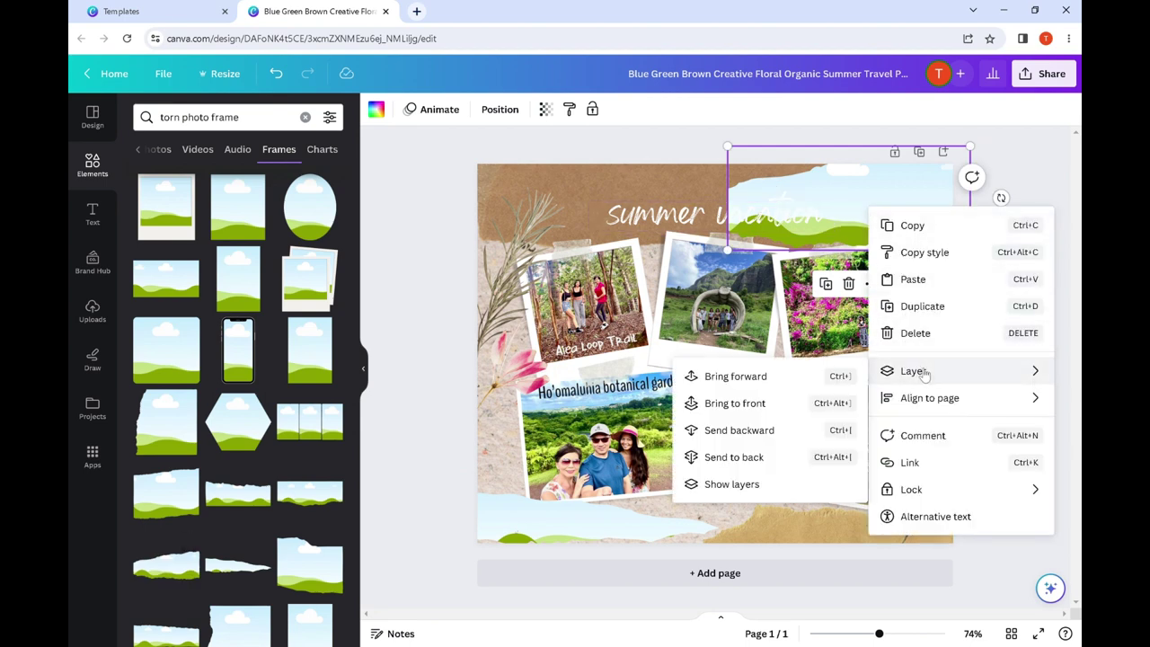
pyautogui.click(734, 457)
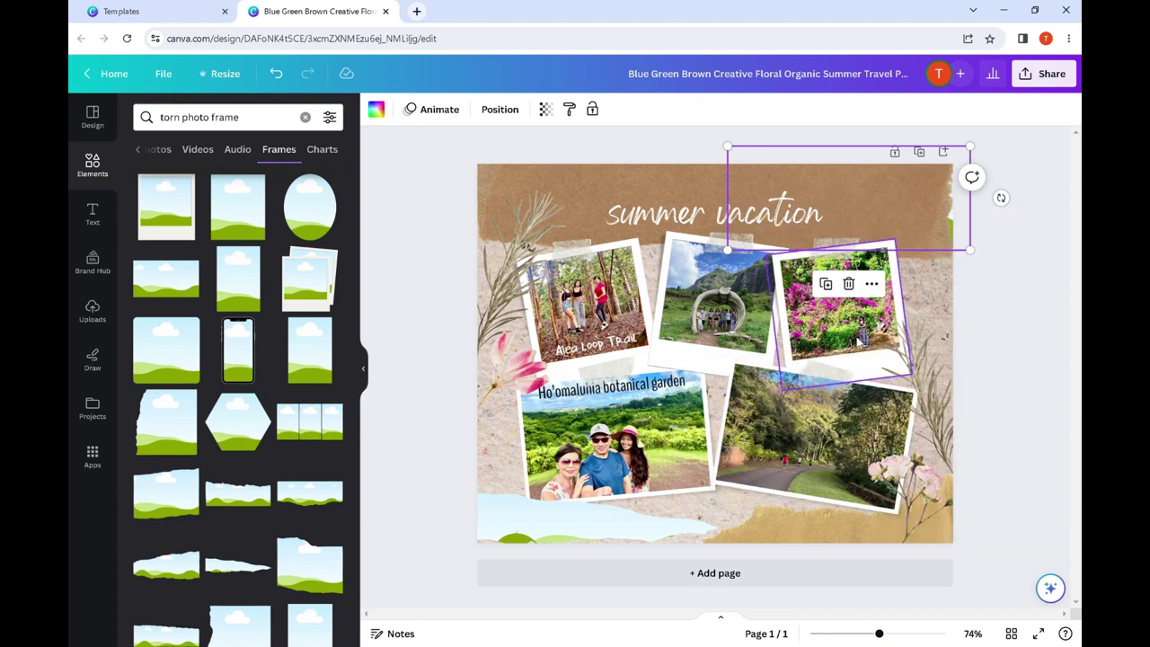
pyautogui.hotkey('ctrl', 'z')
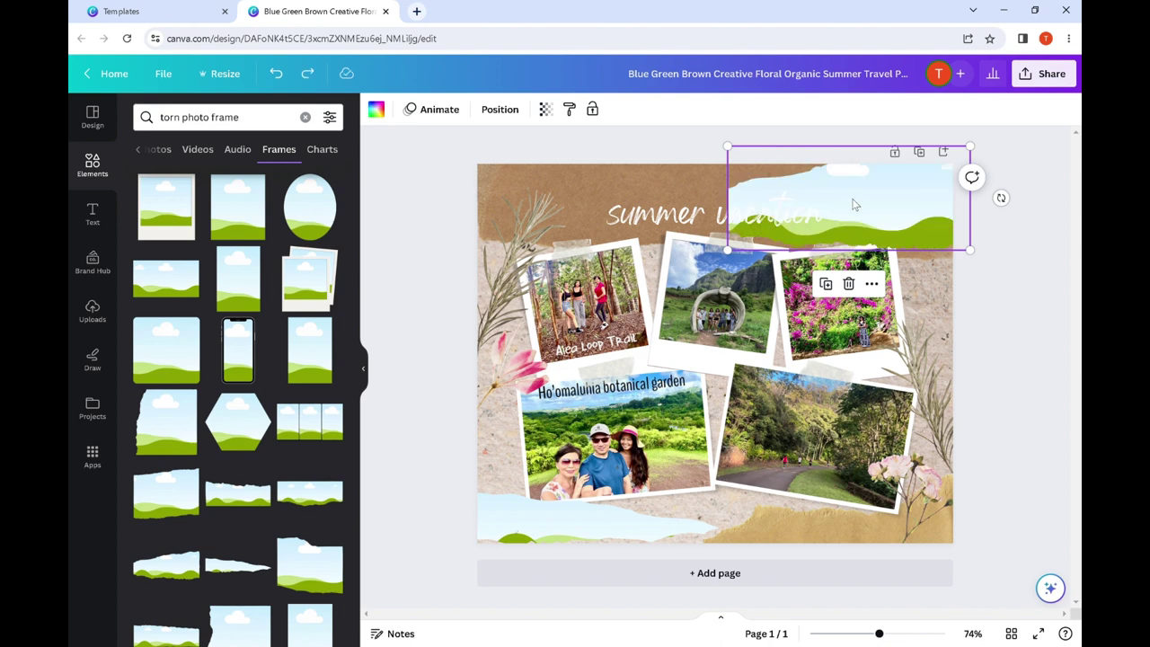
# Send the top-right torn frame backward until it sits behind the title and photos but in front of the brown paper.
pyautogui.rightClick(894, 190)
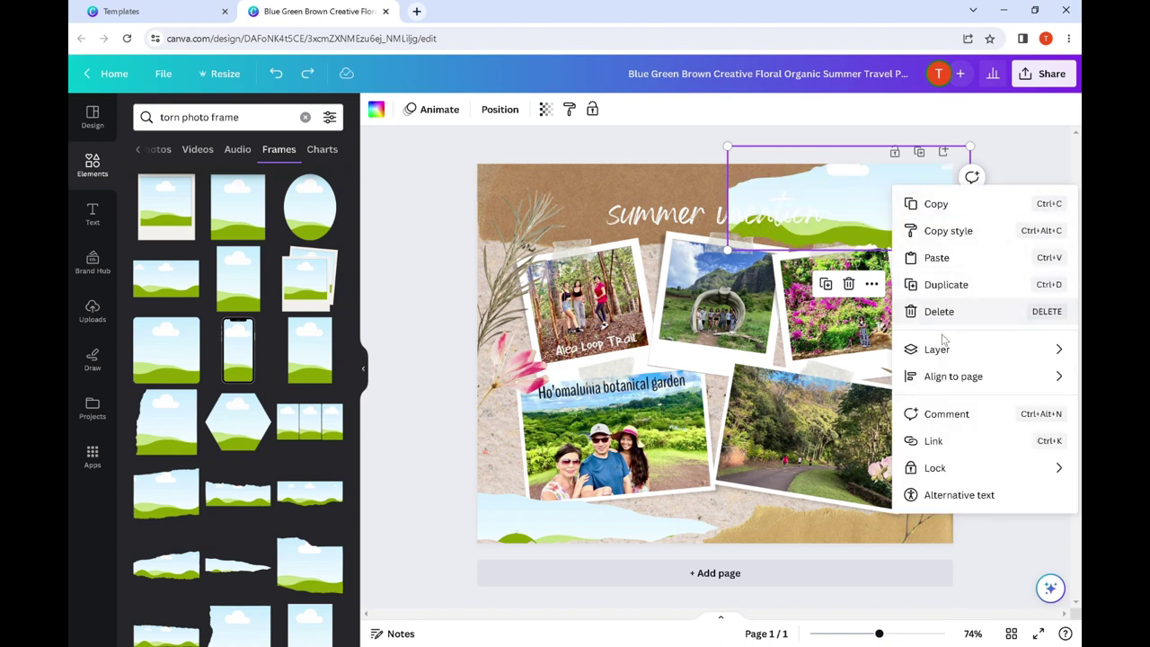
pyautogui.moveTo(934, 349)
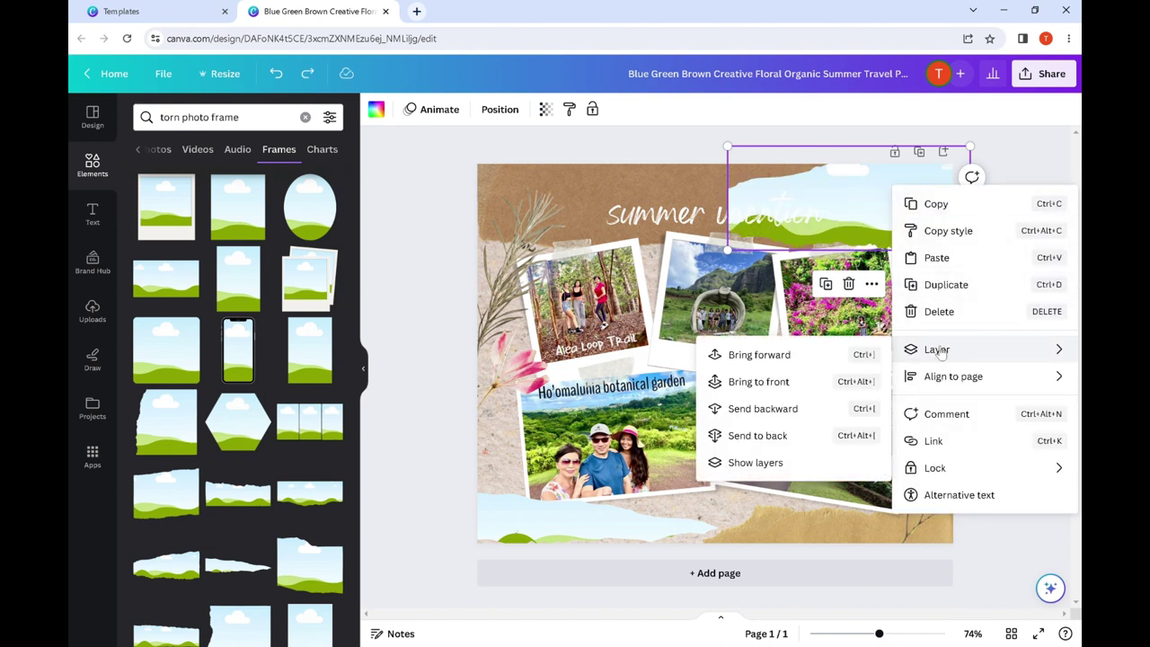
pyautogui.click(763, 408)
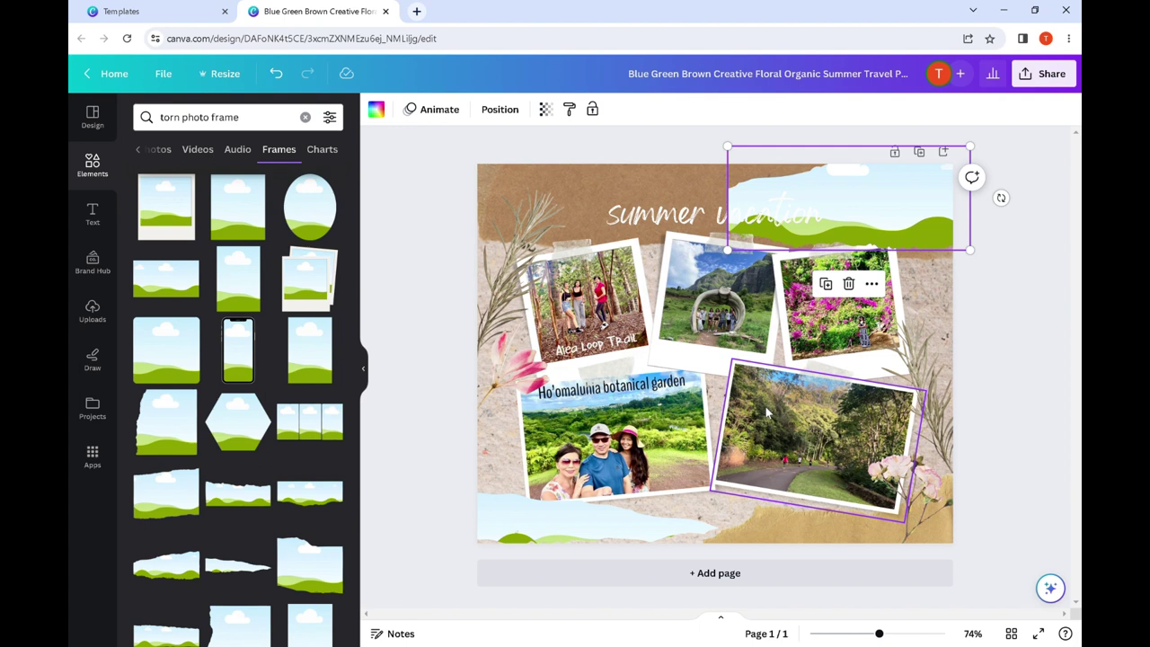
pyautogui.hotkey('ctrl', ']')
pyautogui.hotkey('ctrl', '[')
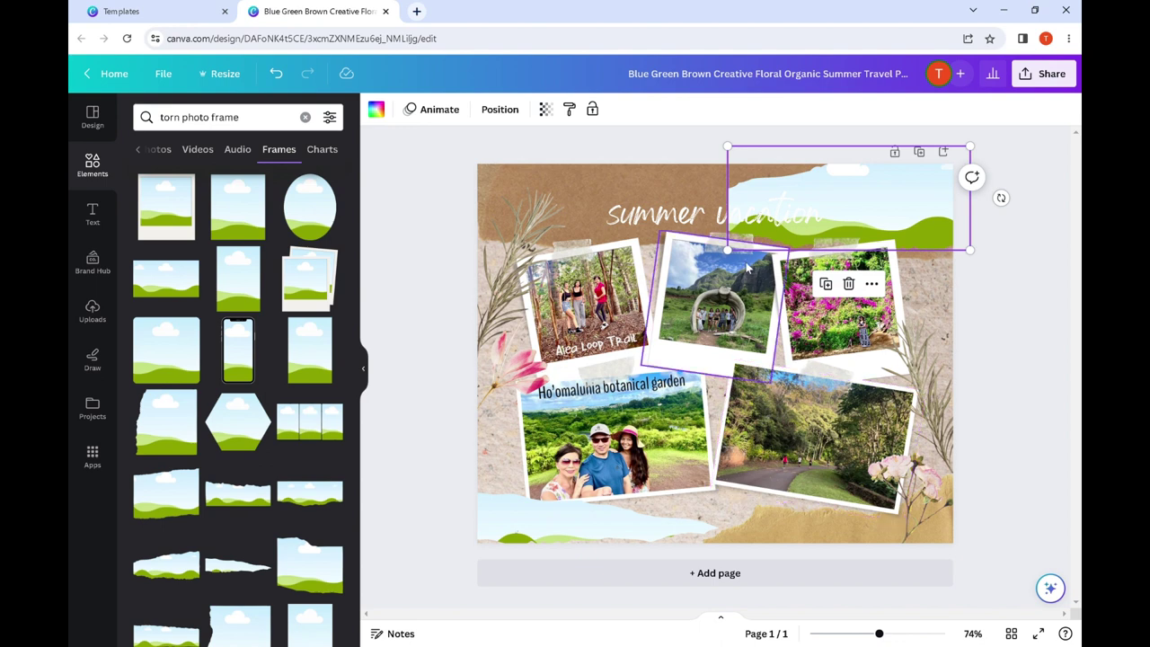
pyautogui.click(1023, 285)
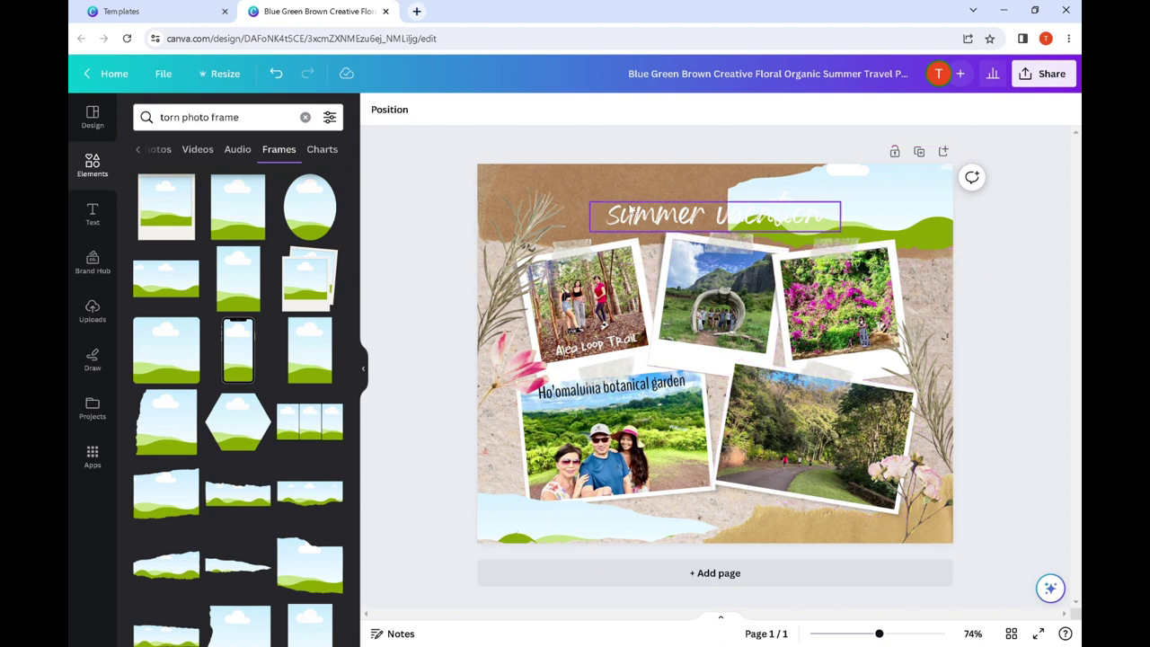
# Fill the bottom-left torn frame with the uploaded cattle pasture photo and the top-right frame with the stone statue photo.
pyautogui.click(94, 313)
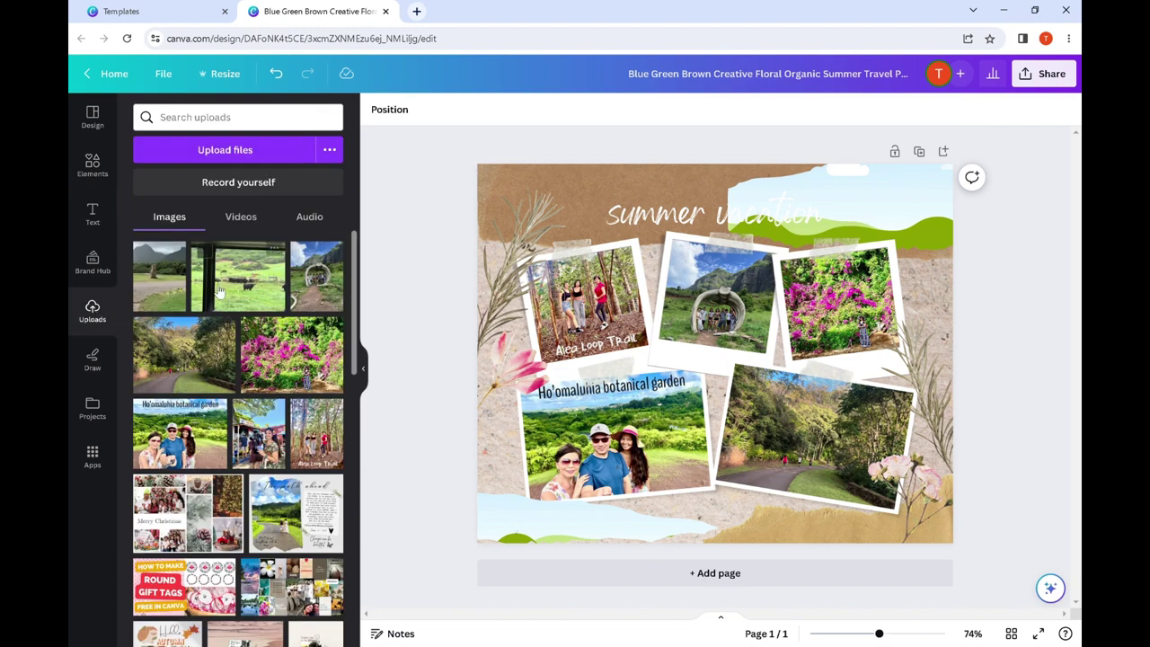
pyautogui.moveTo(238, 274); pyautogui.dragTo(486, 550)
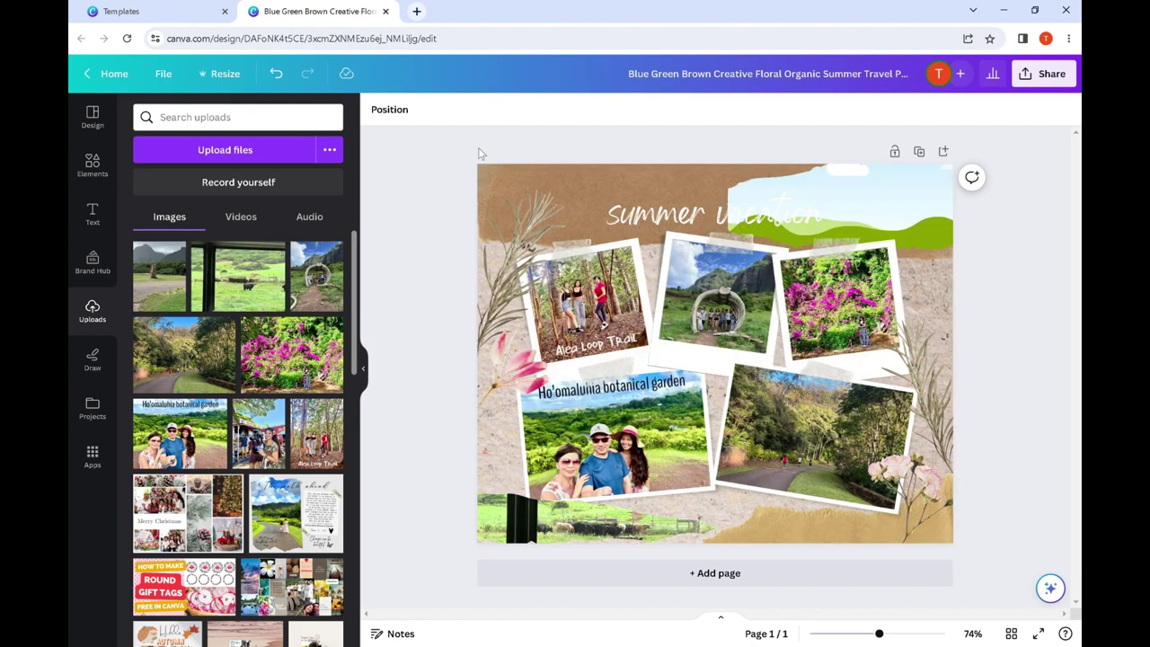
pyautogui.moveTo(160, 289); pyautogui.dragTo(847, 205)
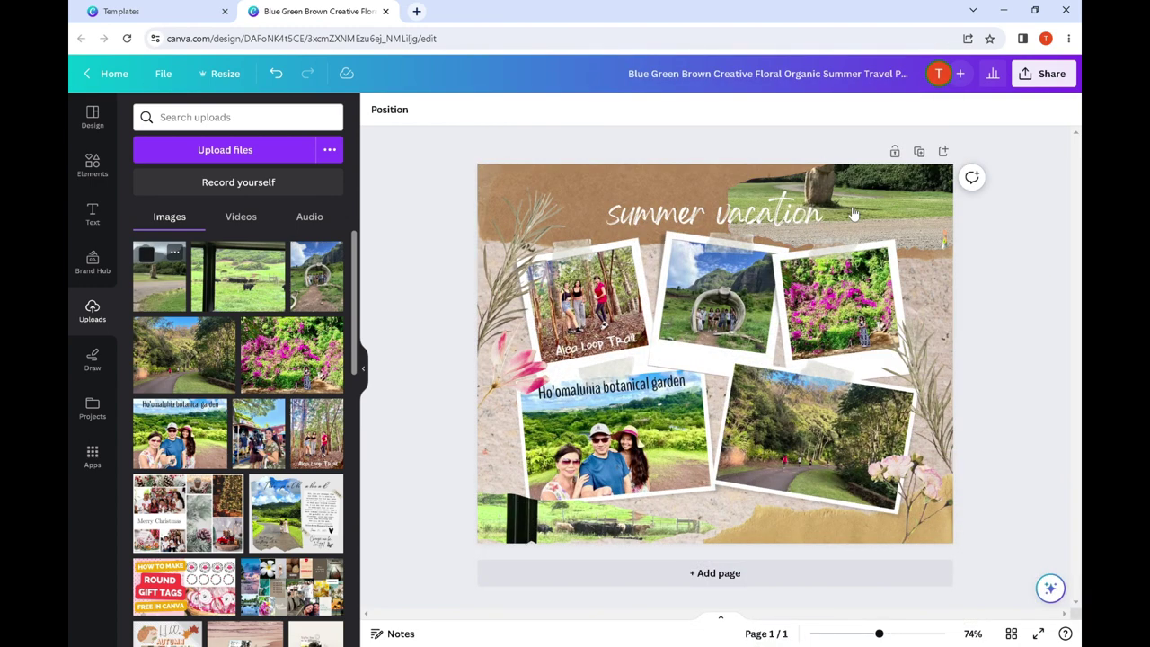
# Reposition the photo inside the top-right frame's crop so the stone statue and the hills behind it show.
pyautogui.click(850, 212)
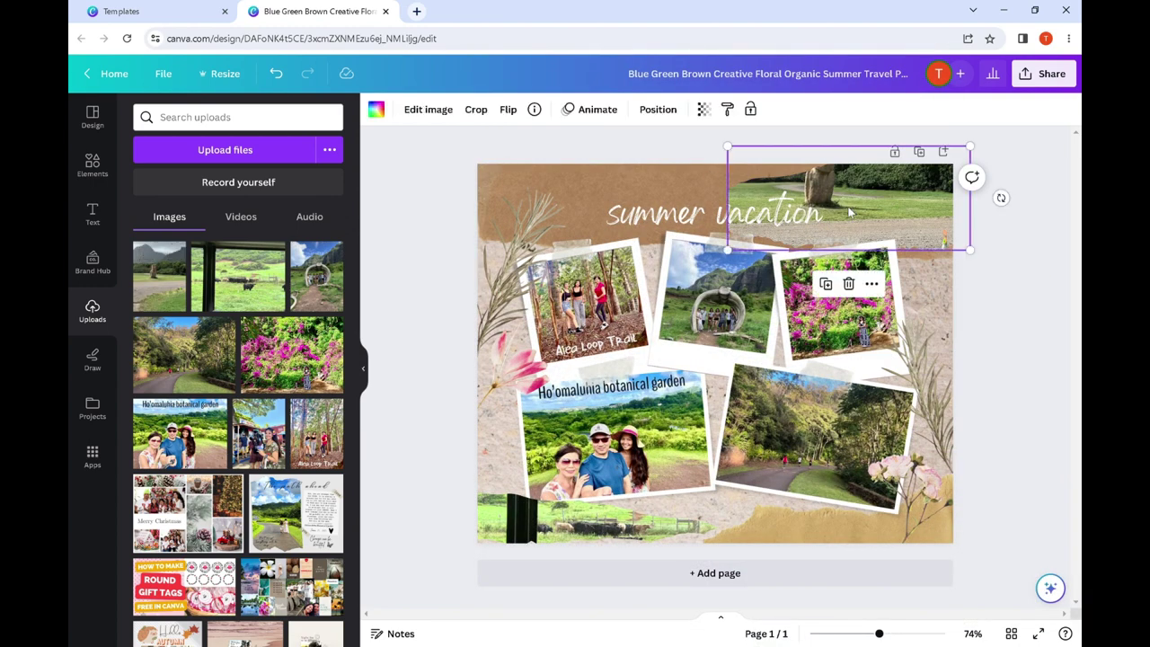
pyautogui.click(477, 110)
pyautogui.moveTo(834, 188); pyautogui.dragTo(925, 239)
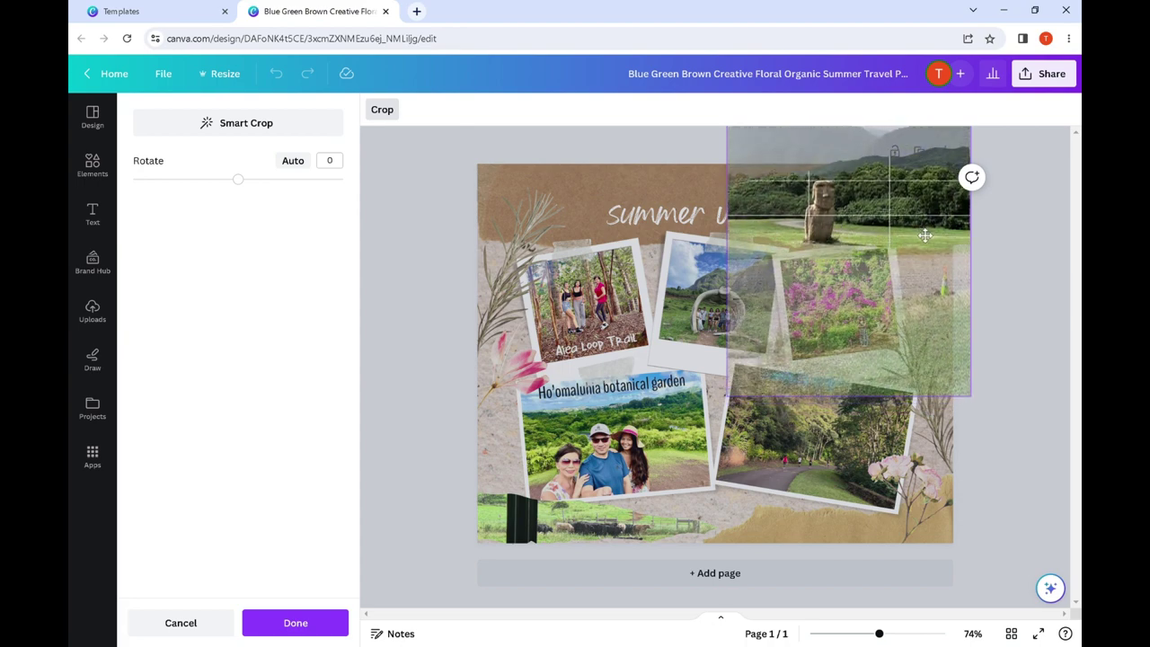
pyautogui.click(1027, 247)
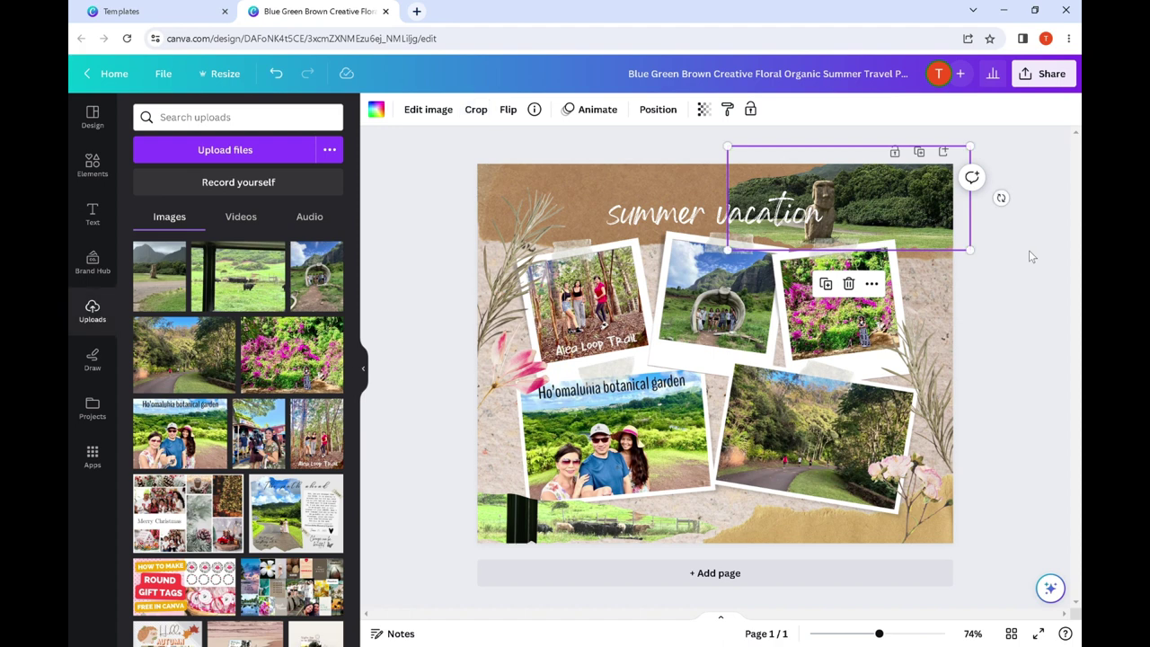
# Adjust the cattle photo's crop and shift its torn frame past the page's left edge to hide the dark window post.
pyautogui.click(586, 531)
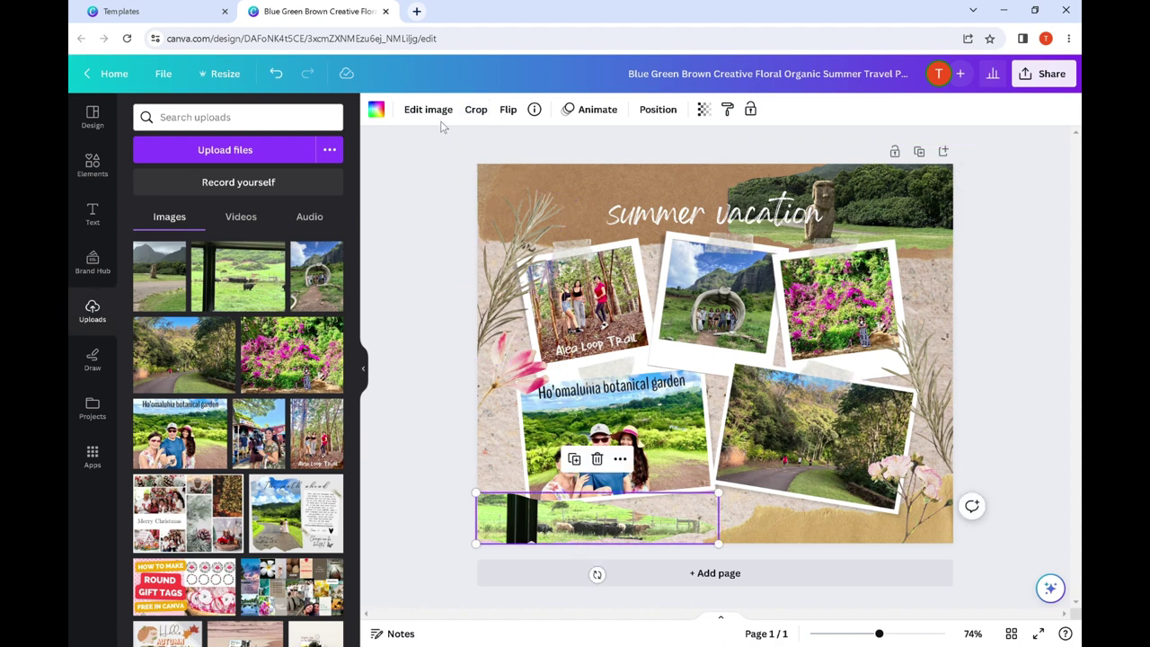
pyautogui.click(476, 111)
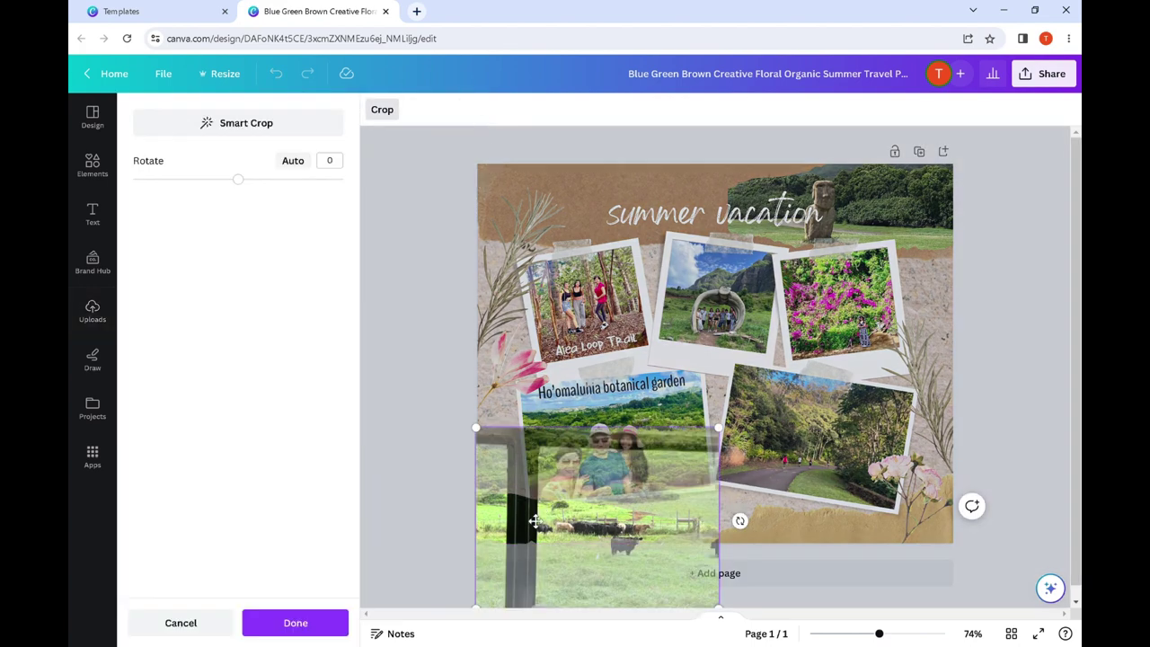
pyautogui.moveTo(535, 521); pyautogui.dragTo(581, 540)
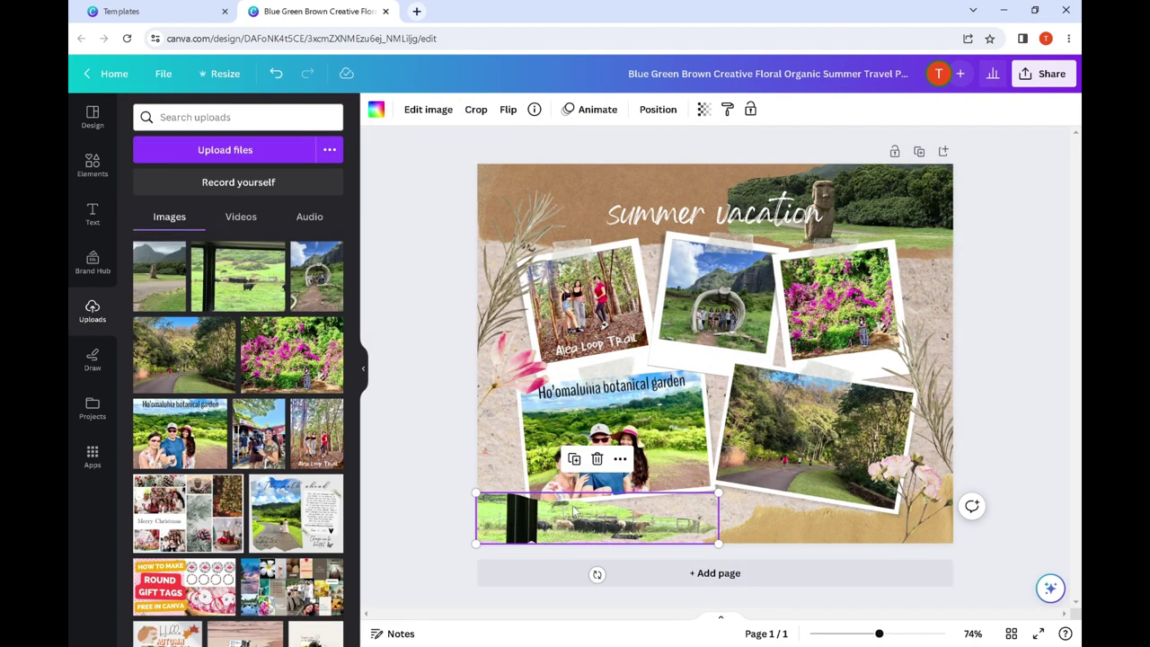
pyautogui.moveTo(590, 526); pyautogui.dragTo(531, 525)
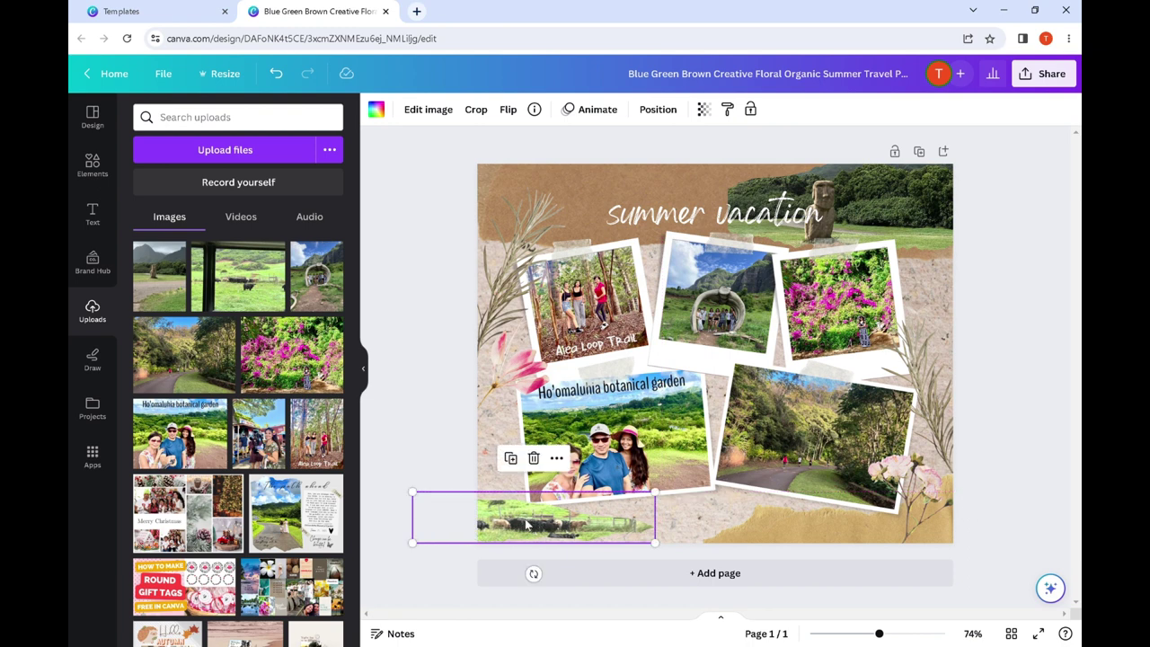
pyautogui.click(433, 428)
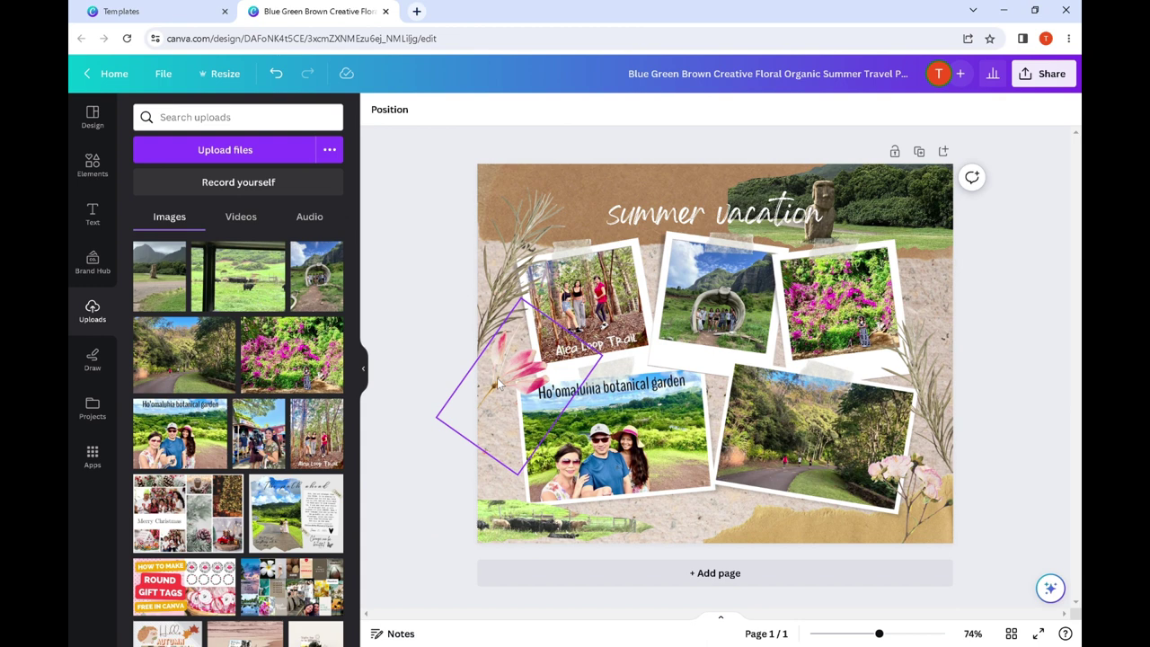
# Replace the title text "summer vacation" with "Oahu Adventures".
pyautogui.click(673, 234)
pyautogui.click(674, 234)
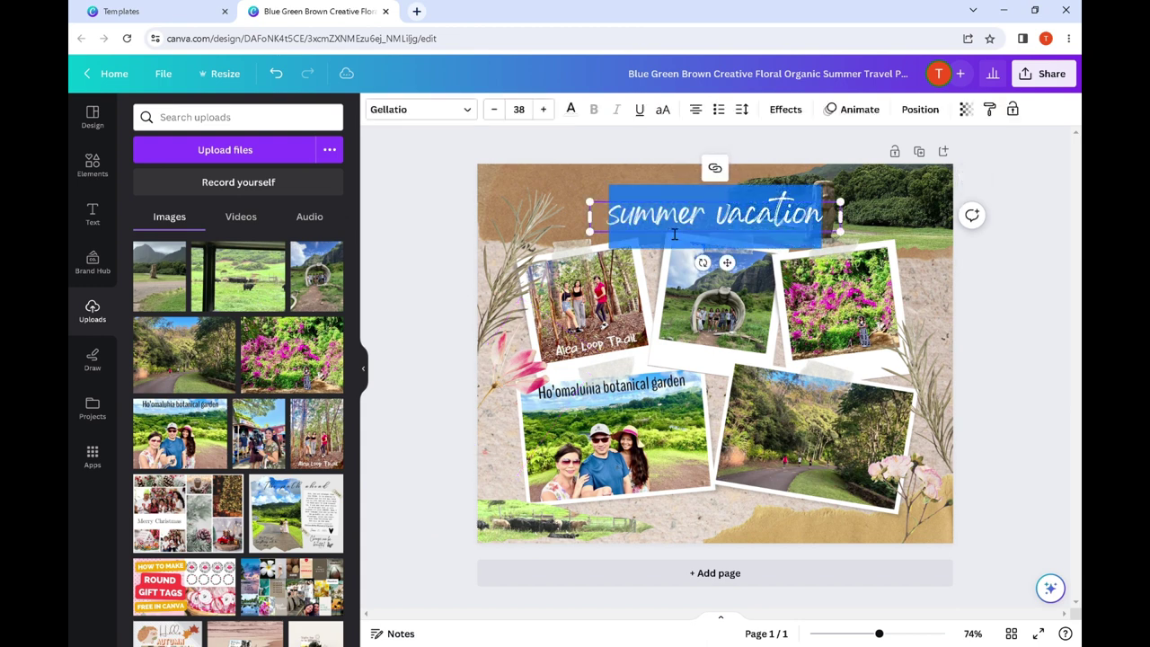
pyautogui.write('O')
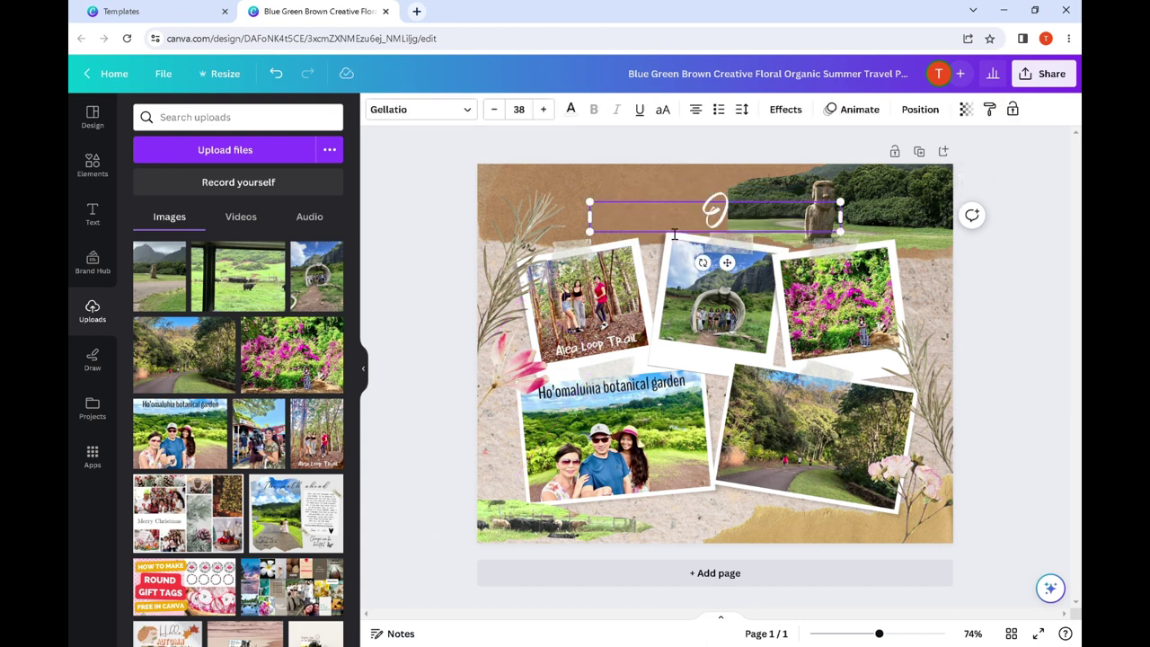
pyautogui.write('ahu')
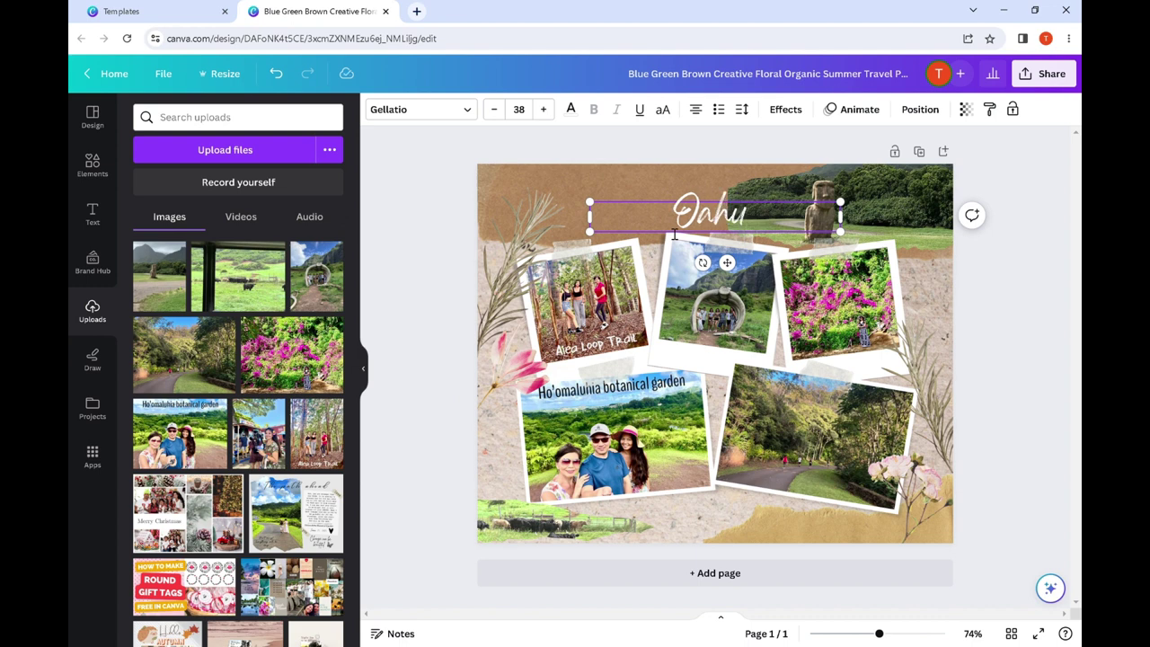
pyautogui.write(' Adve')
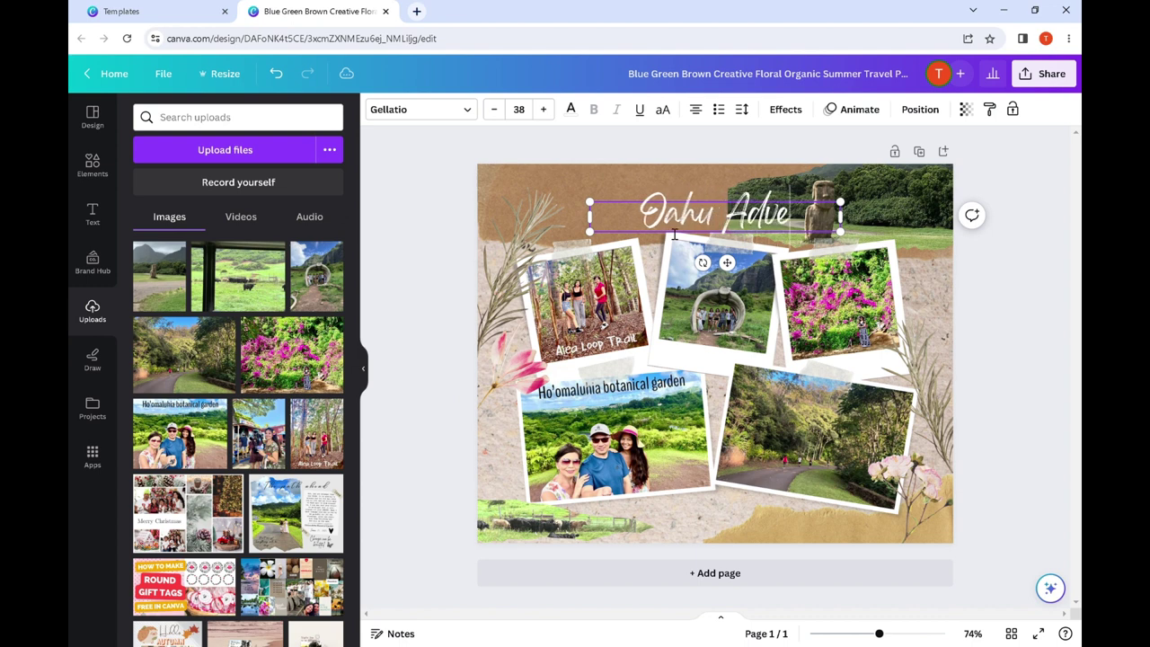
pyautogui.write('ntures')
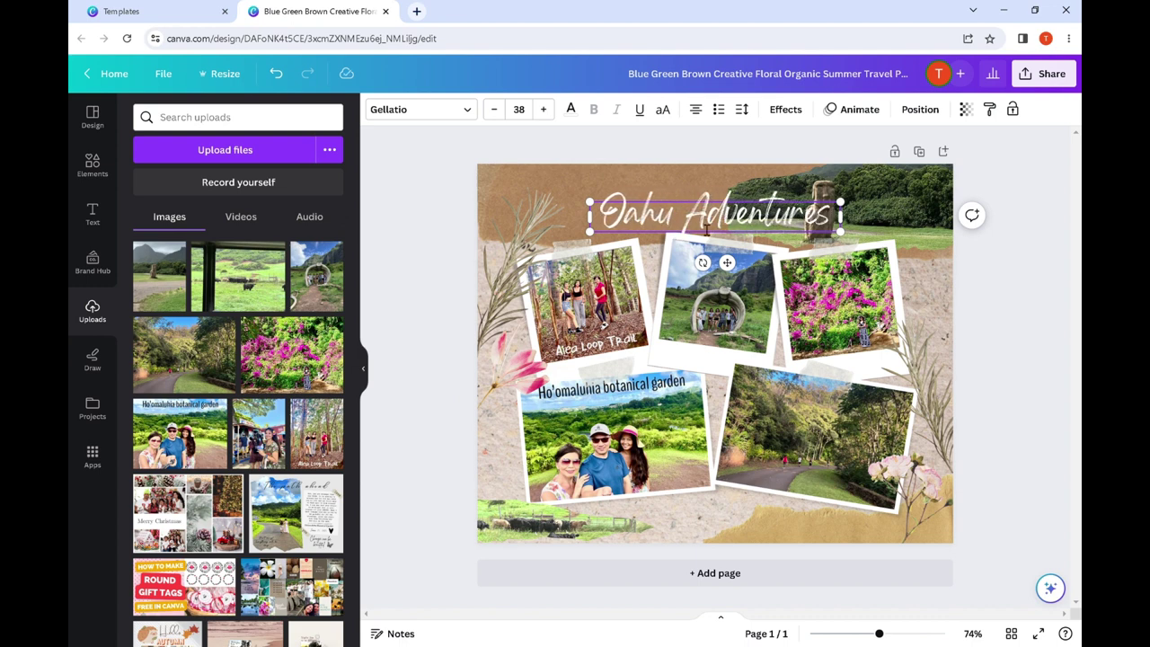
# Move the title left and slightly up, clear of the stone statue and in line with the photos' left edge.
pyautogui.click(716, 275)
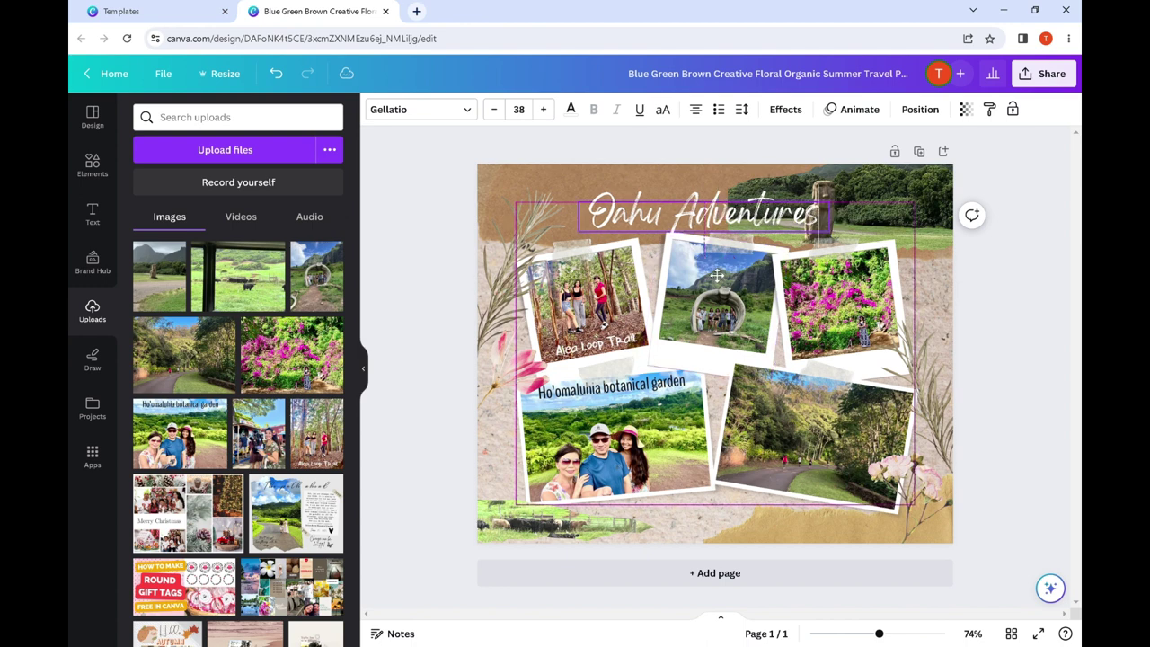
pyautogui.moveTo(716, 275); pyautogui.dragTo(667, 266)
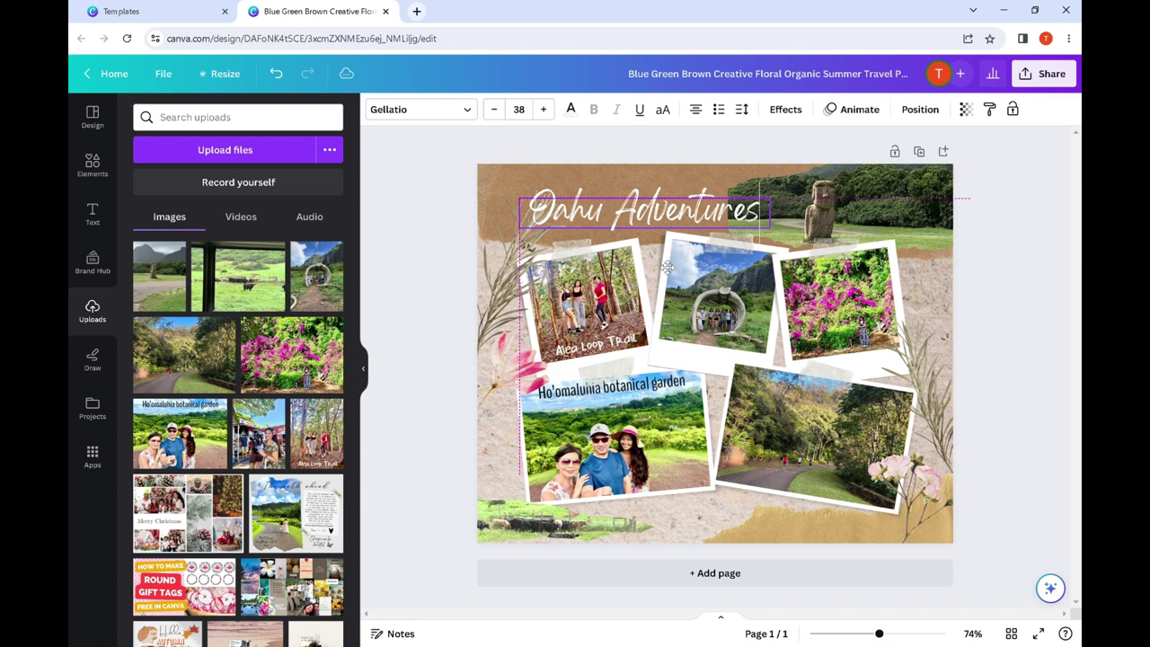
pyautogui.click(1010, 302)
# Apply the Page Lift shadow to the dried grass at the page's left edge.
pyautogui.click(500, 302)
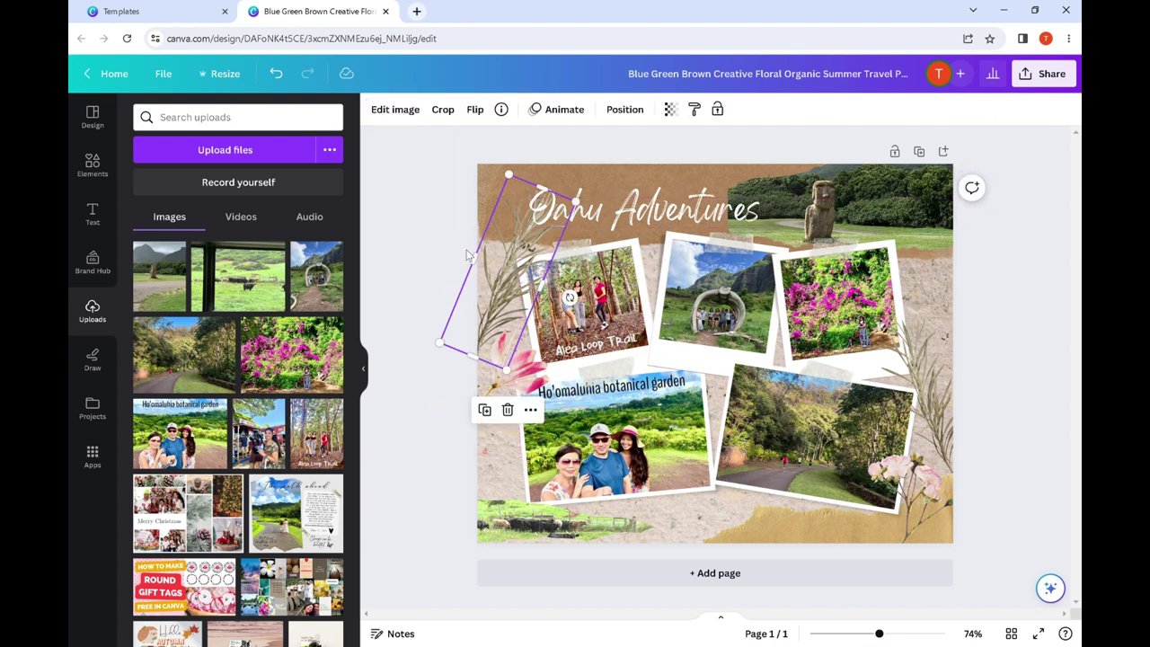
pyautogui.click(395, 108)
pyautogui.click(166, 412)
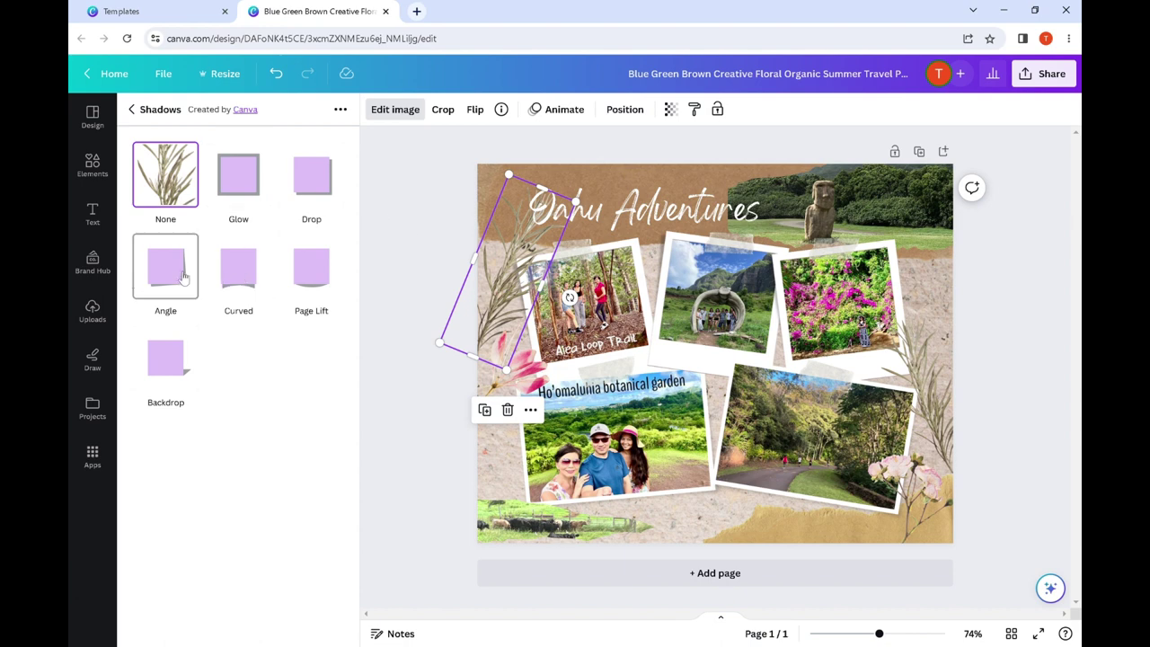
pyautogui.click(308, 273)
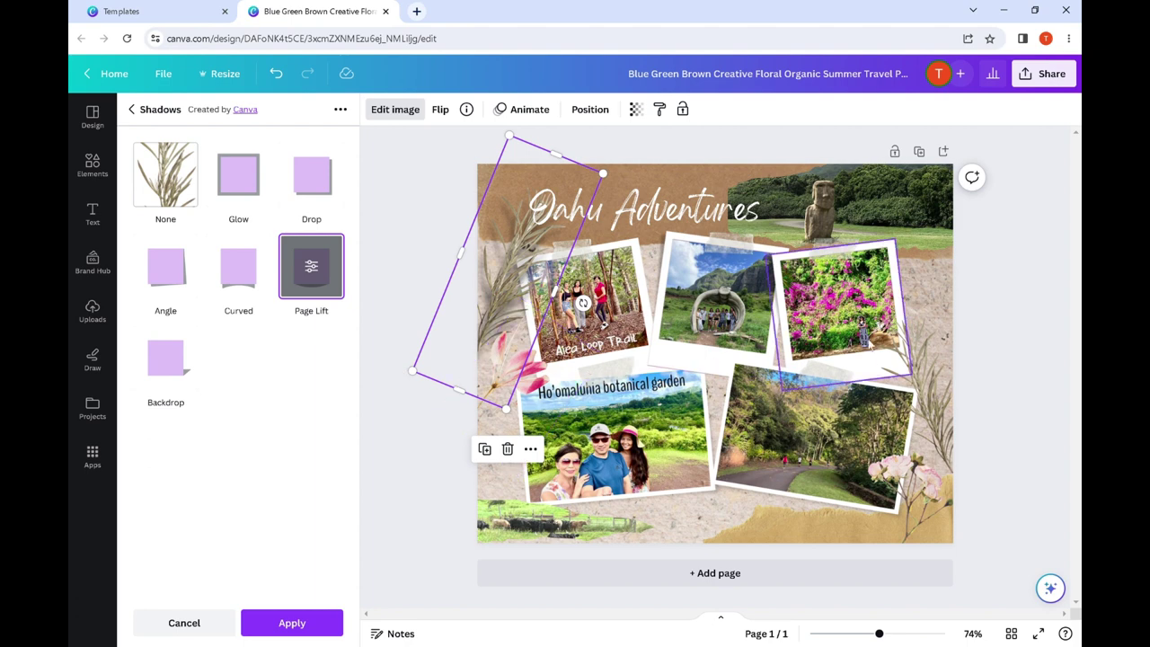
# Apply the Page Lift shadow to the dried grass at the page's right edge and to the pink flower.
pyautogui.click(660, 109)
pyautogui.click(934, 389)
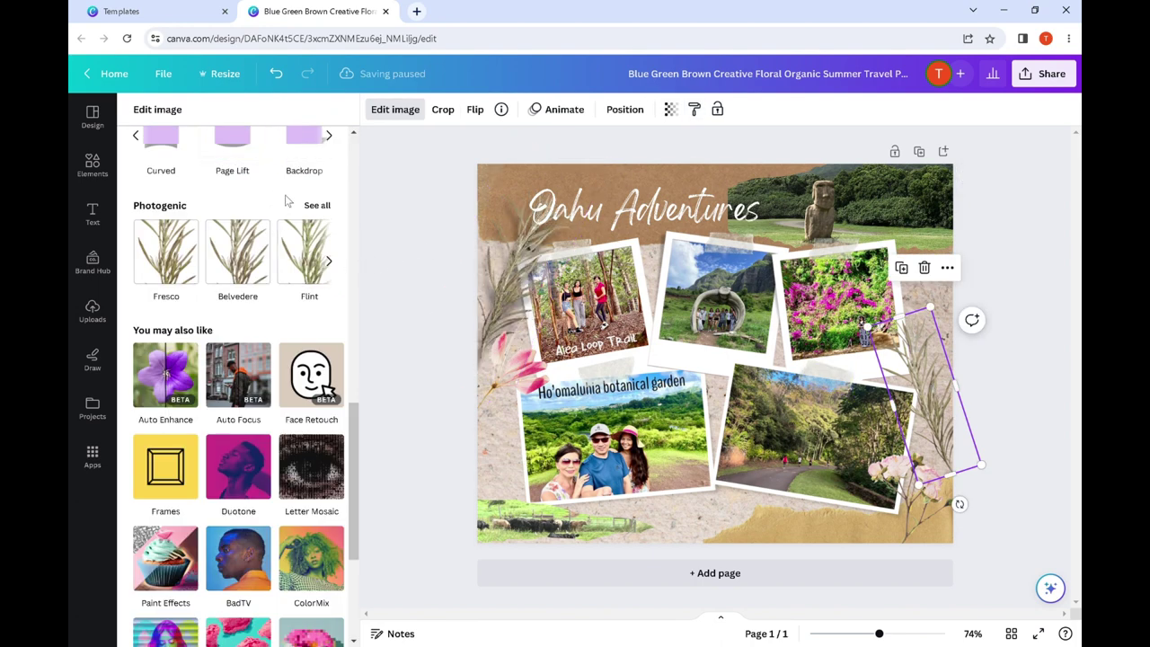
pyautogui.scroll(1, 278, 210)
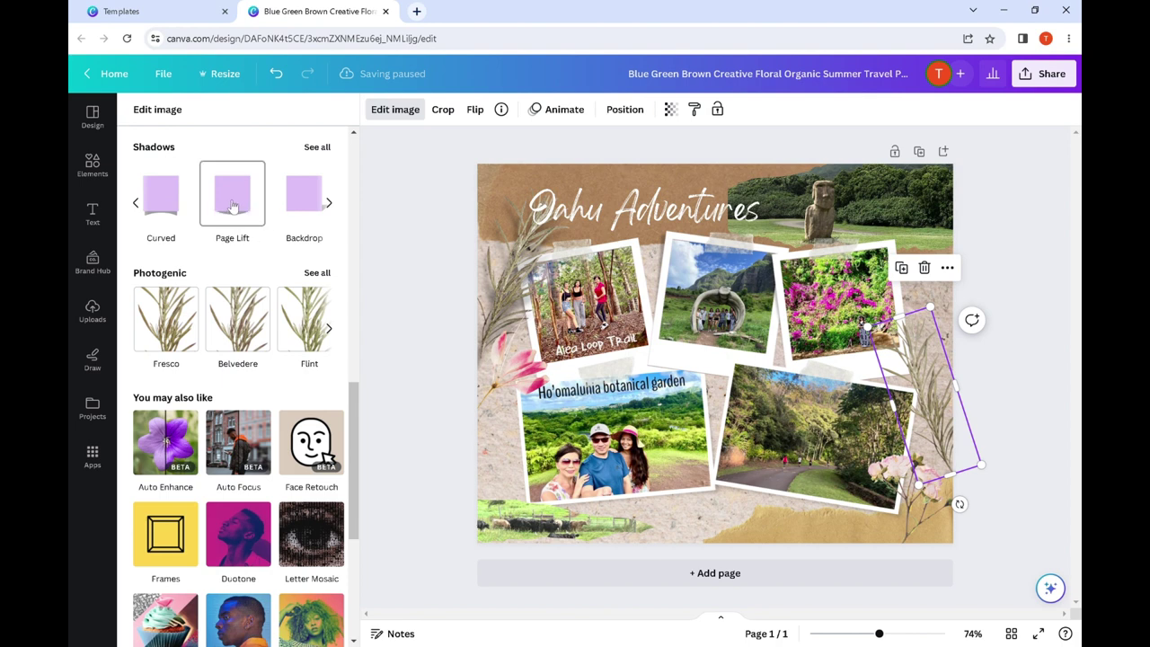
pyautogui.click(232, 206)
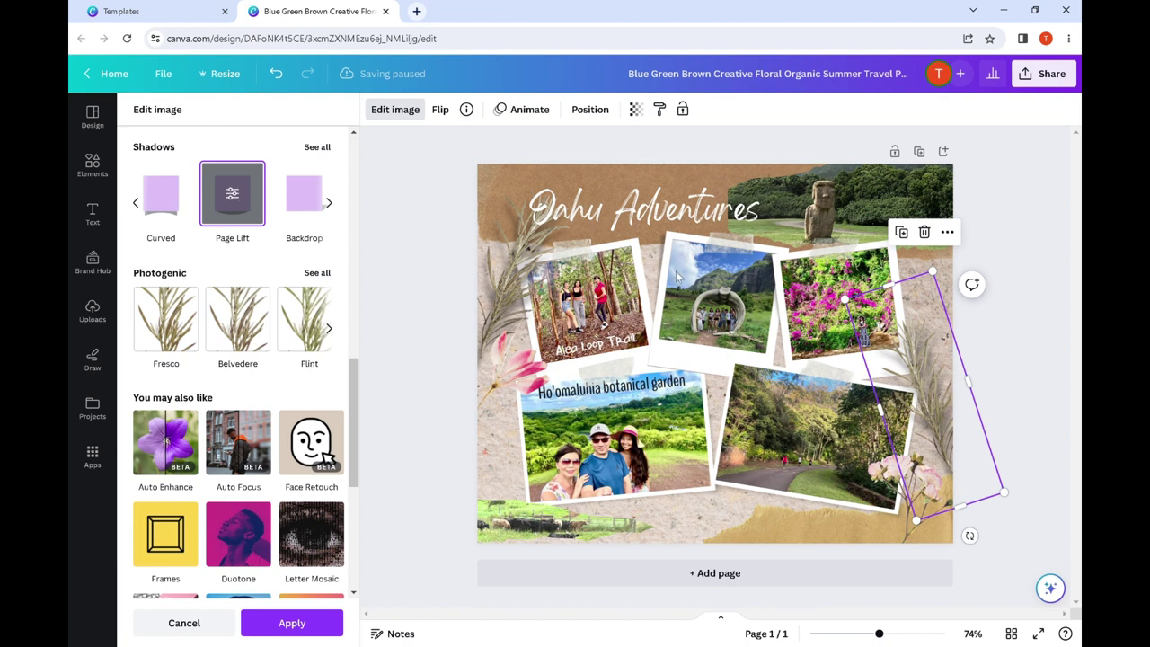
pyautogui.click(512, 377)
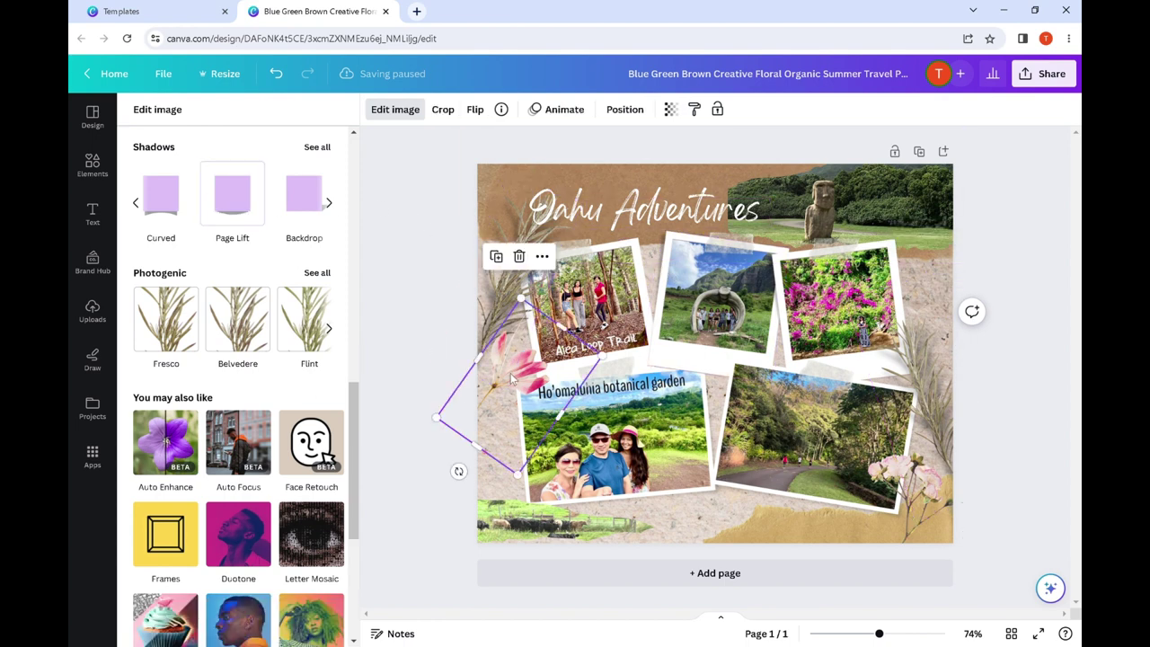
pyautogui.click(235, 196)
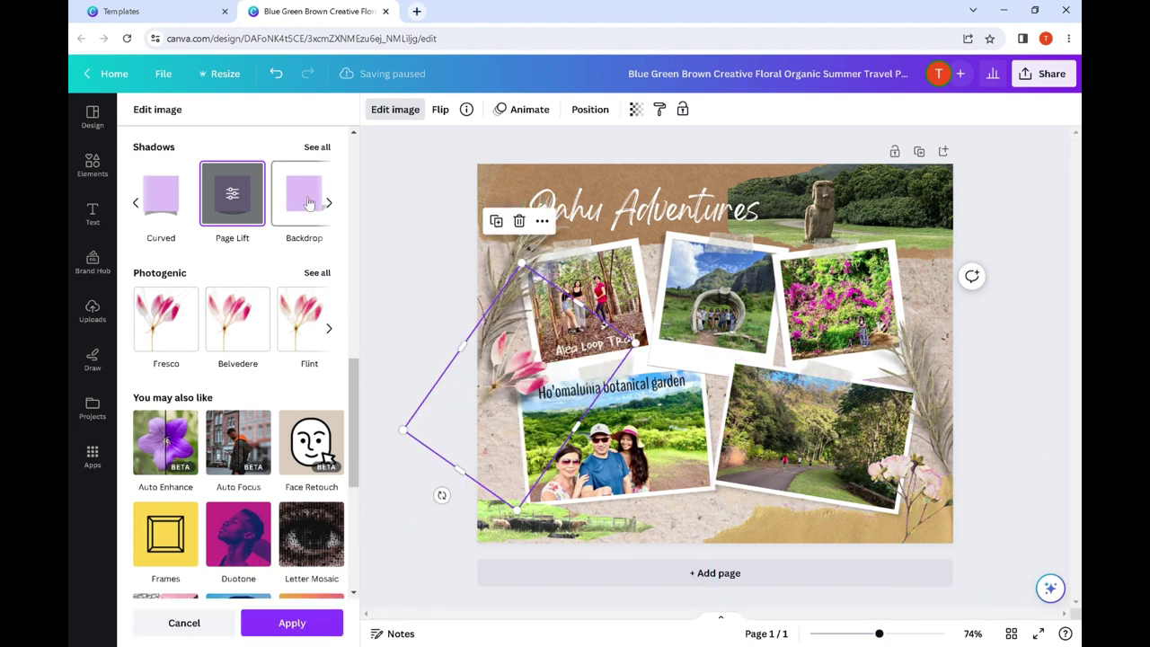
# Apply the Page Lift shadow to the pale pink flowers in the page's lower-right corner.
pyautogui.press('Tab')
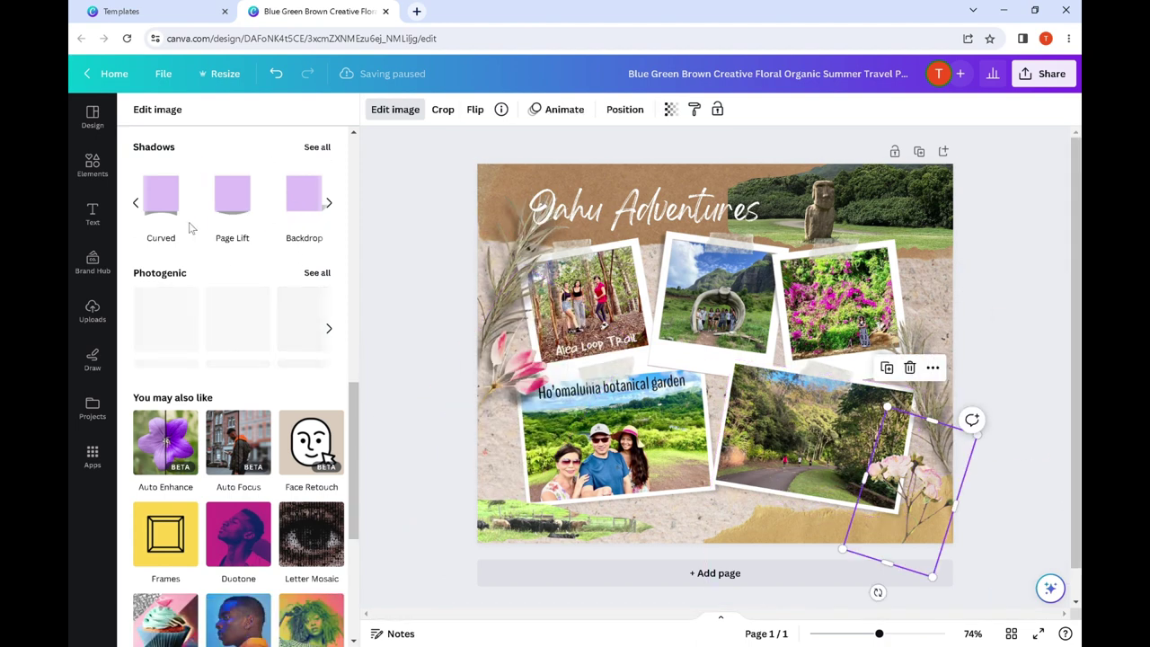
pyautogui.click(231, 197)
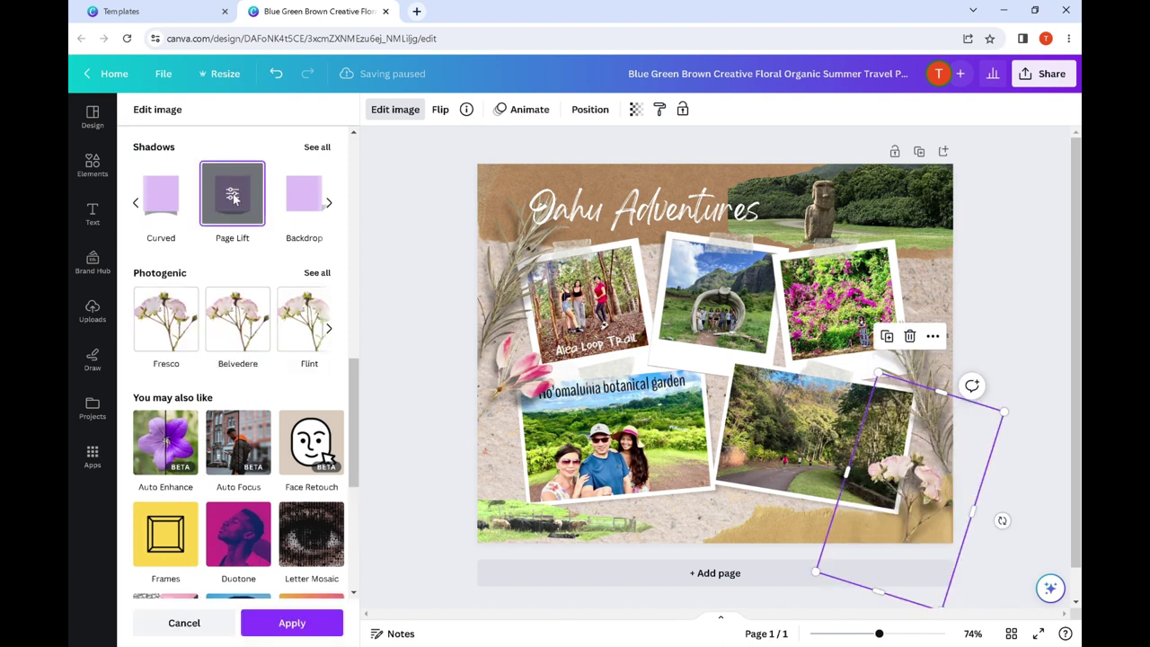
pyautogui.press('Escape')
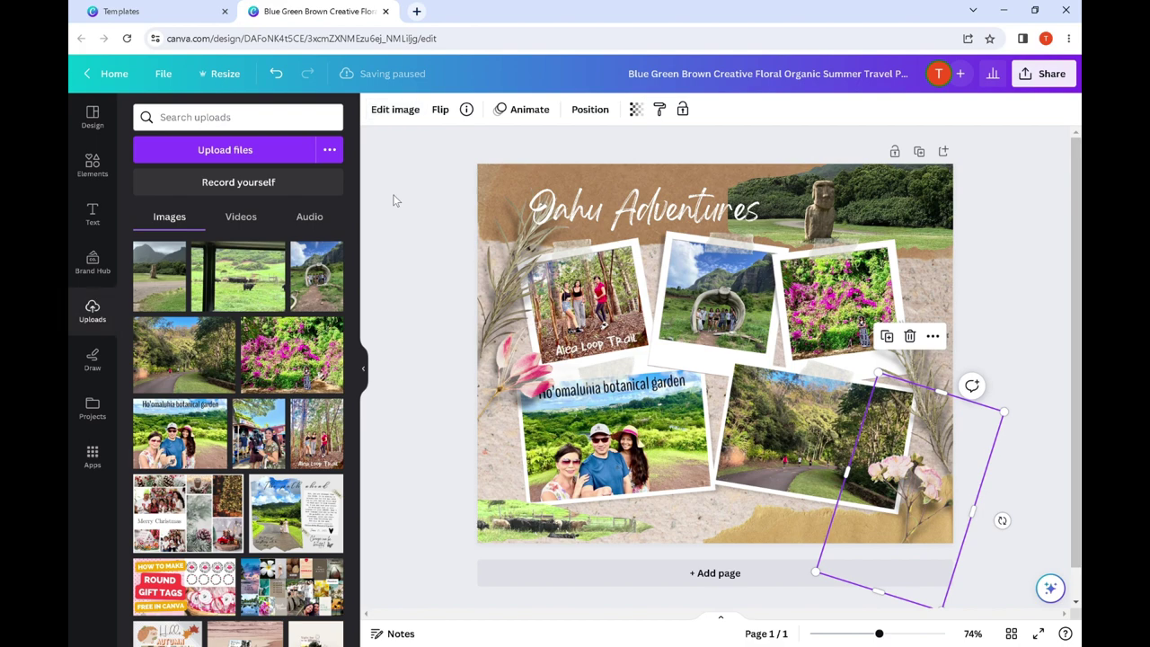
# Adjust the upper-middle group photo to brightness 17, contrast 25 and saturation 13.
pyautogui.click(717, 292)
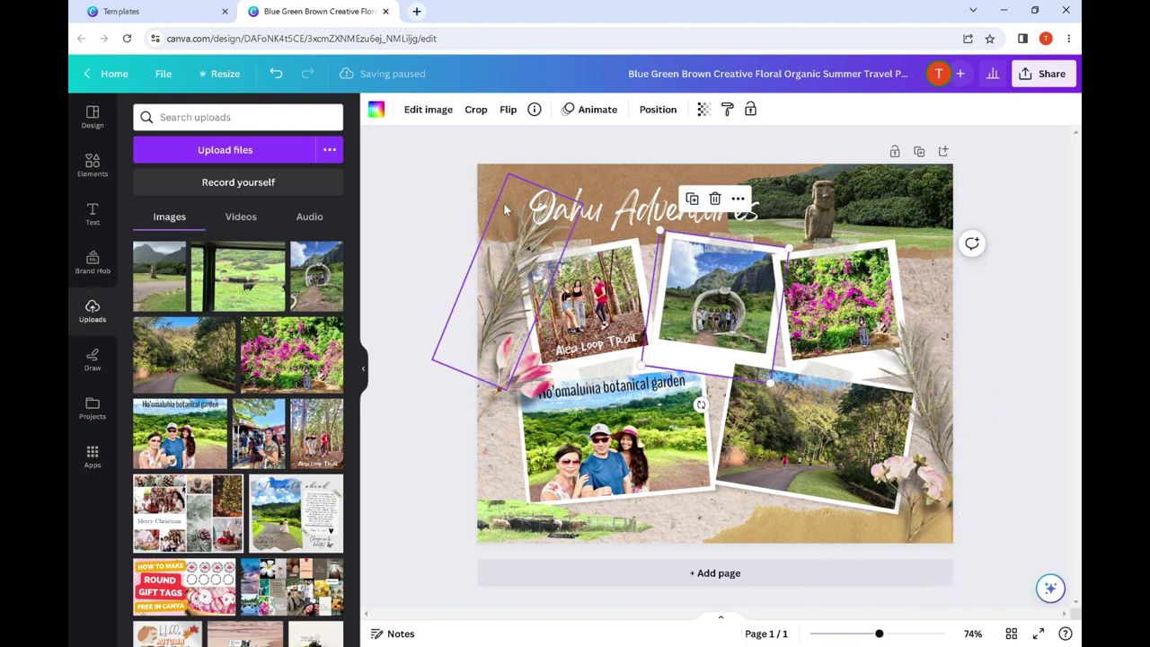
pyautogui.click(435, 115)
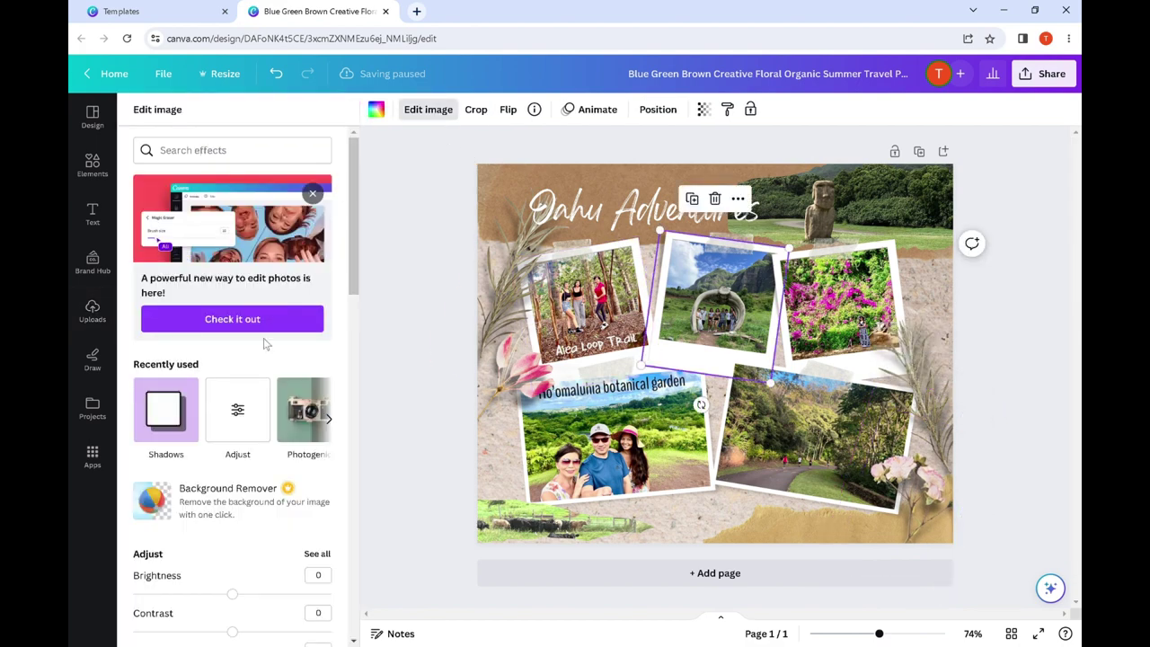
pyautogui.click(232, 424)
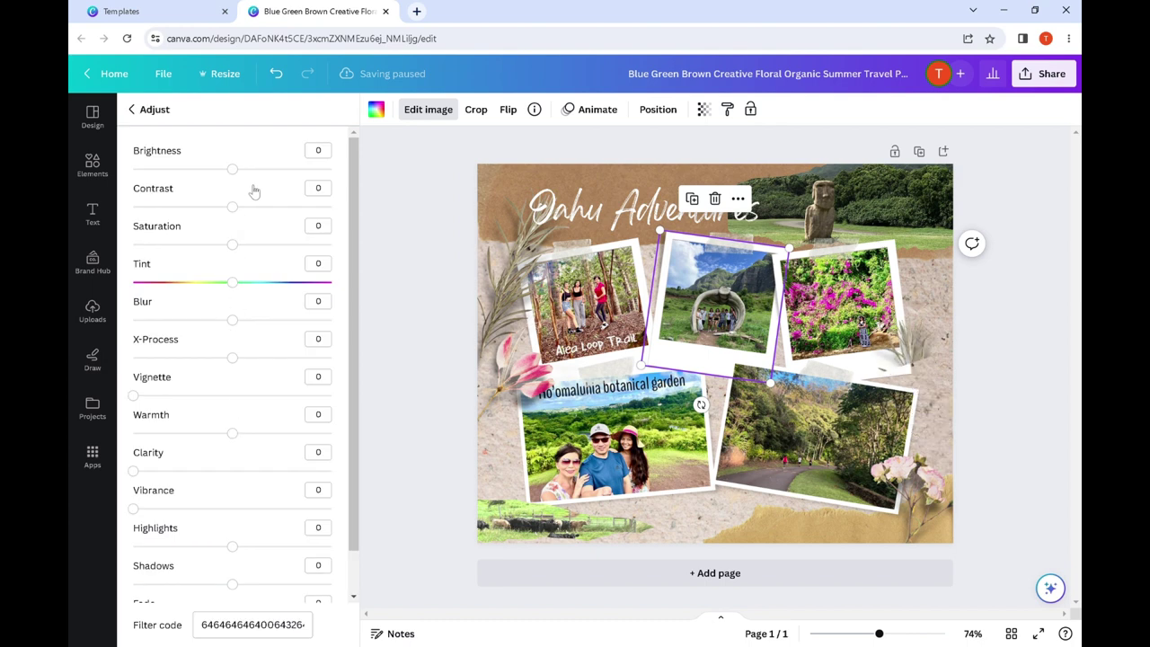
pyautogui.moveTo(242, 175); pyautogui.dragTo(249, 253)
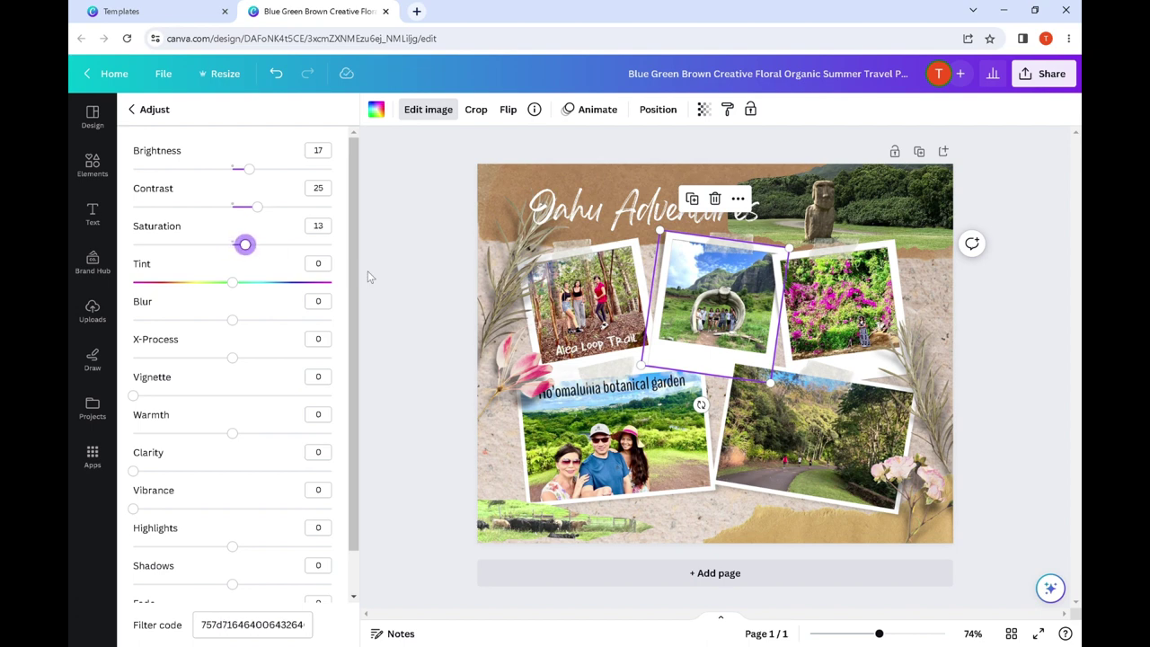
pyautogui.click(397, 240)
pyautogui.click(496, 134)
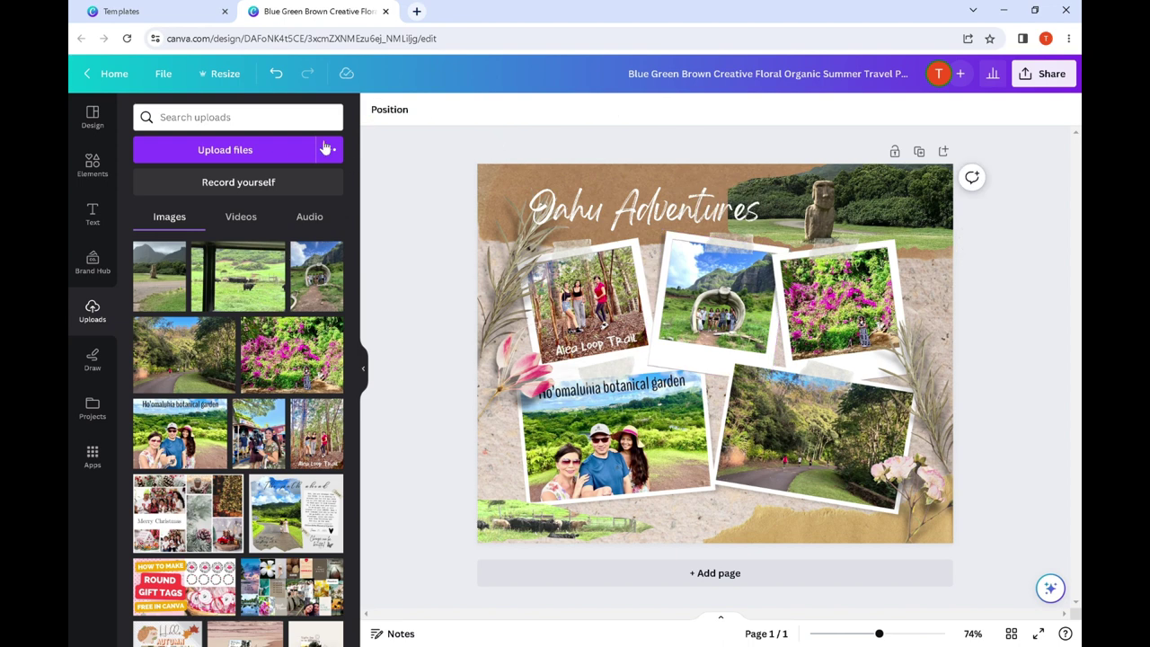
# Undo the latest edits to the collage and redo them.
pyautogui.click(278, 82)
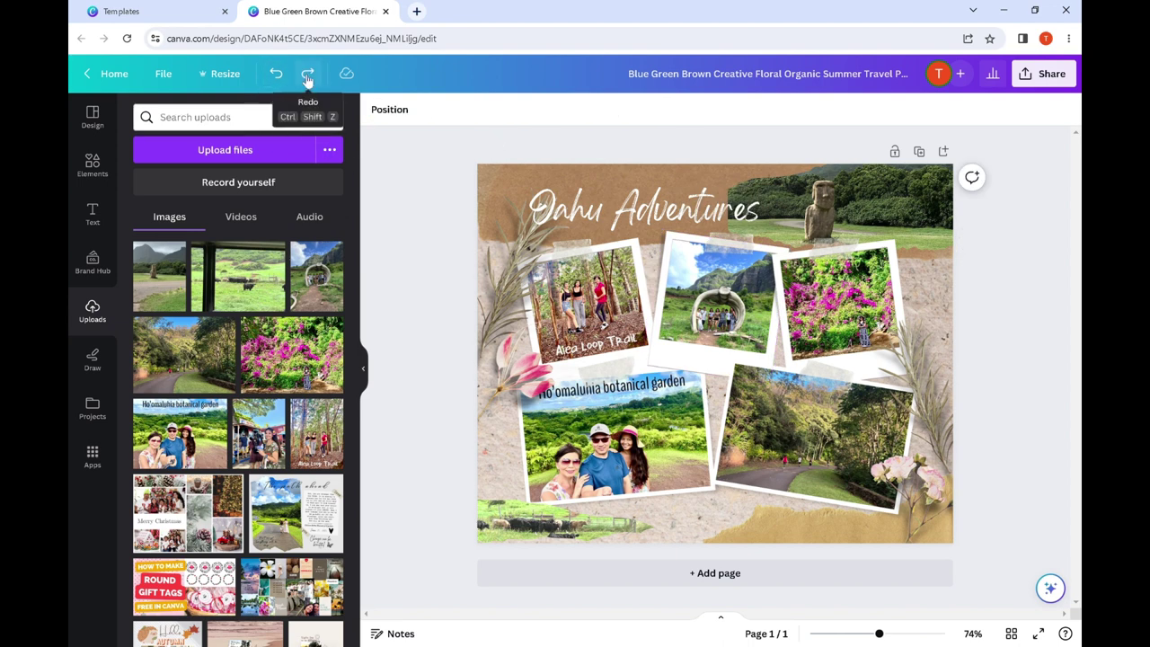
pyautogui.click(308, 77)
pyautogui.click(280, 81)
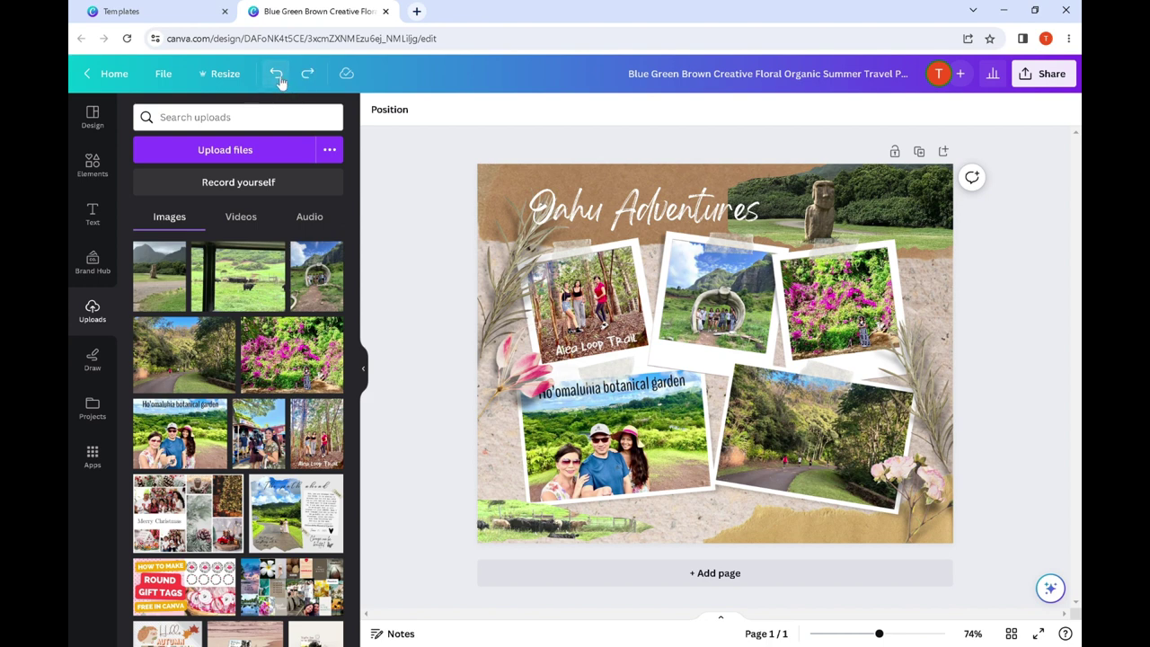
pyautogui.click(311, 81)
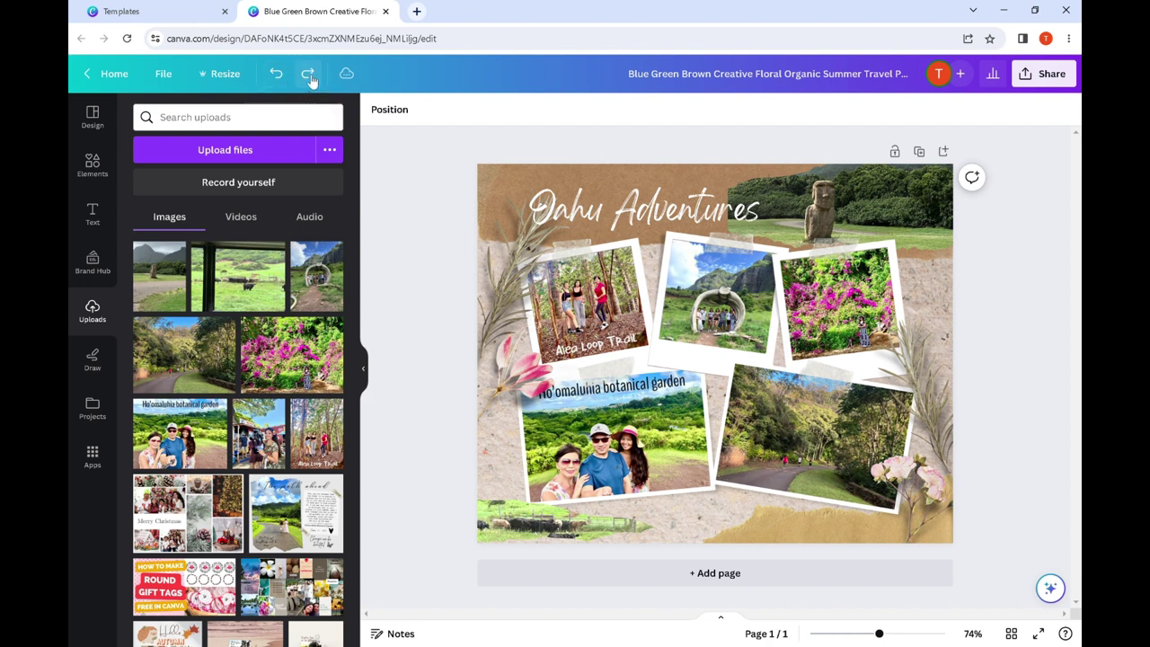
pyautogui.click(311, 81)
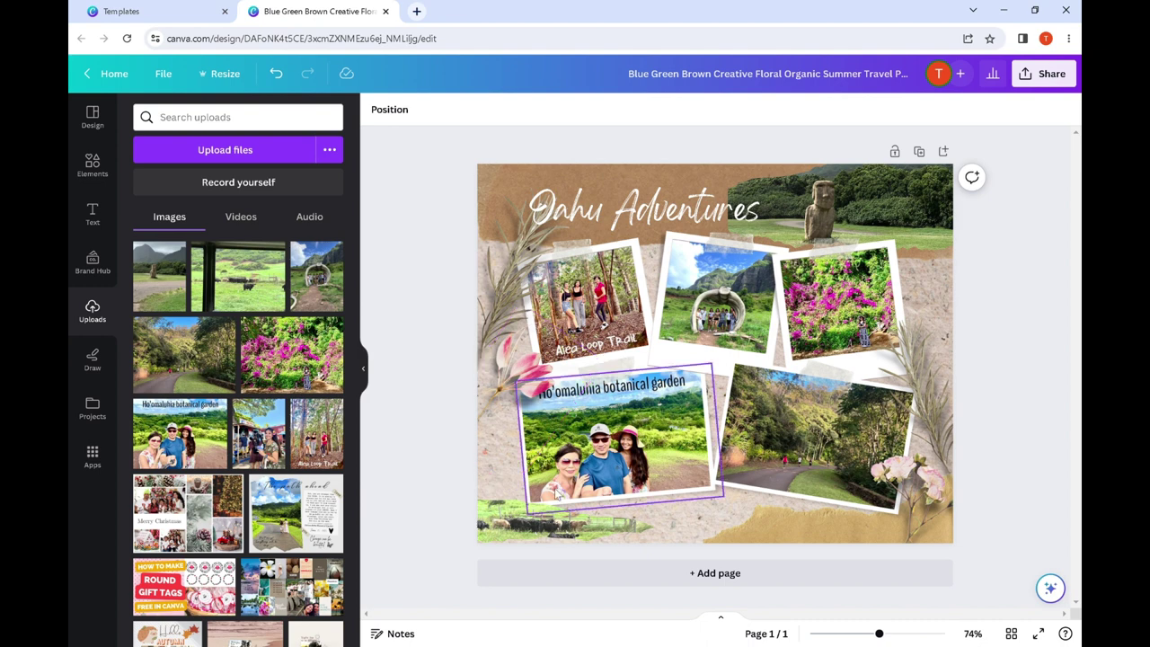
# Shift the cattle photo in the lower-left corner slightly left, so its dark edge falls off the page.
pyautogui.click(551, 531)
pyautogui.moveTo(655, 541); pyautogui.dragTo(712, 556)
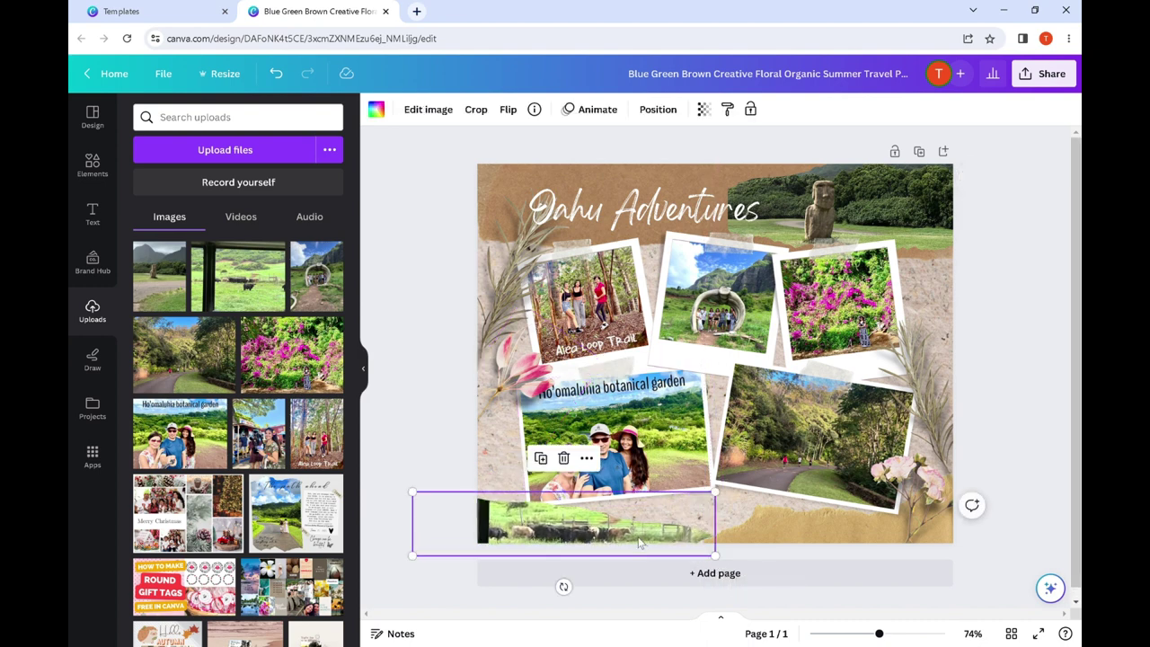
pyautogui.moveTo(641, 539); pyautogui.dragTo(629, 539)
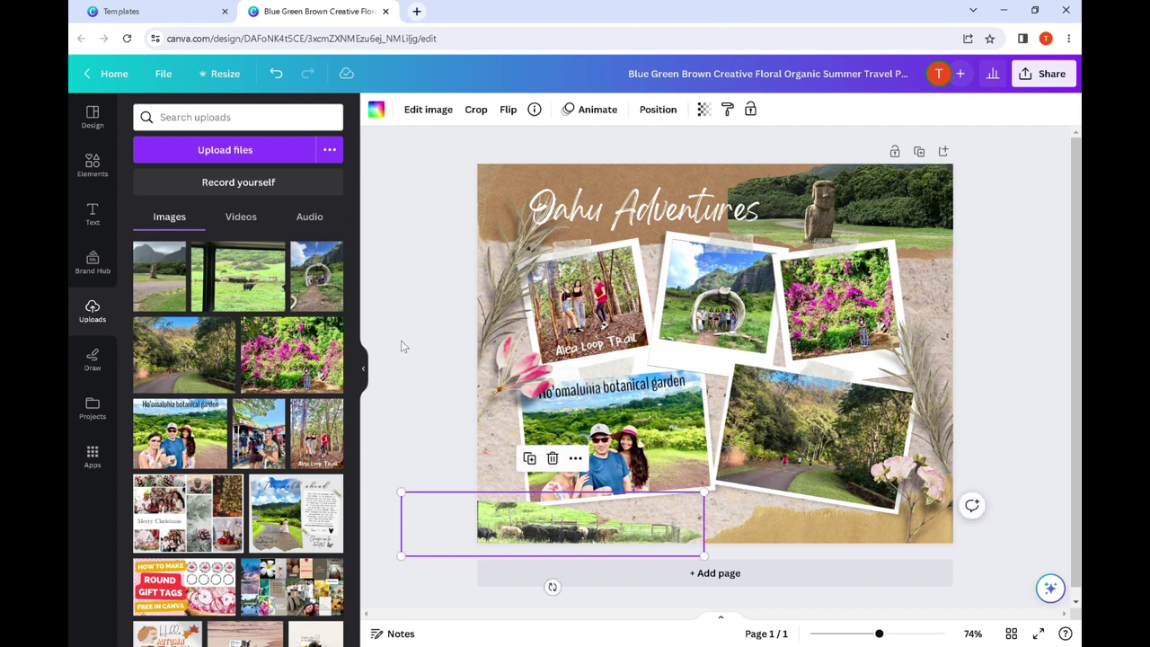
pyautogui.click(414, 238)
# Compare the Echo and Splice text effects on the "Oahu Adventures" title and keep Echo.
pyautogui.click(629, 209)
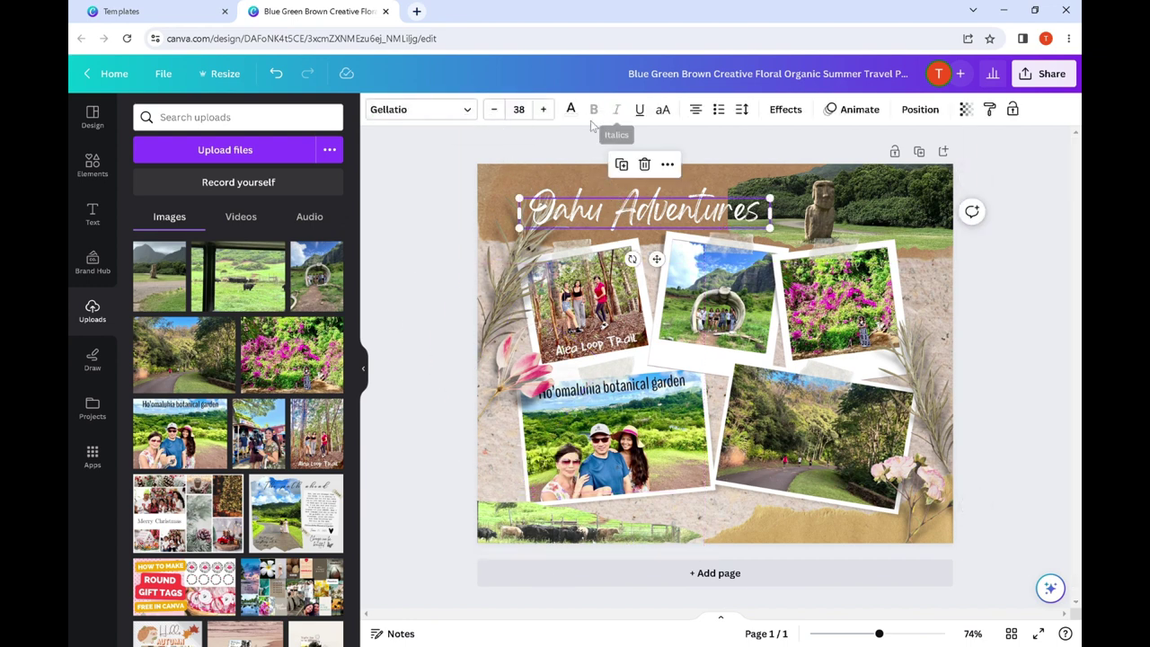
pyautogui.click(784, 110)
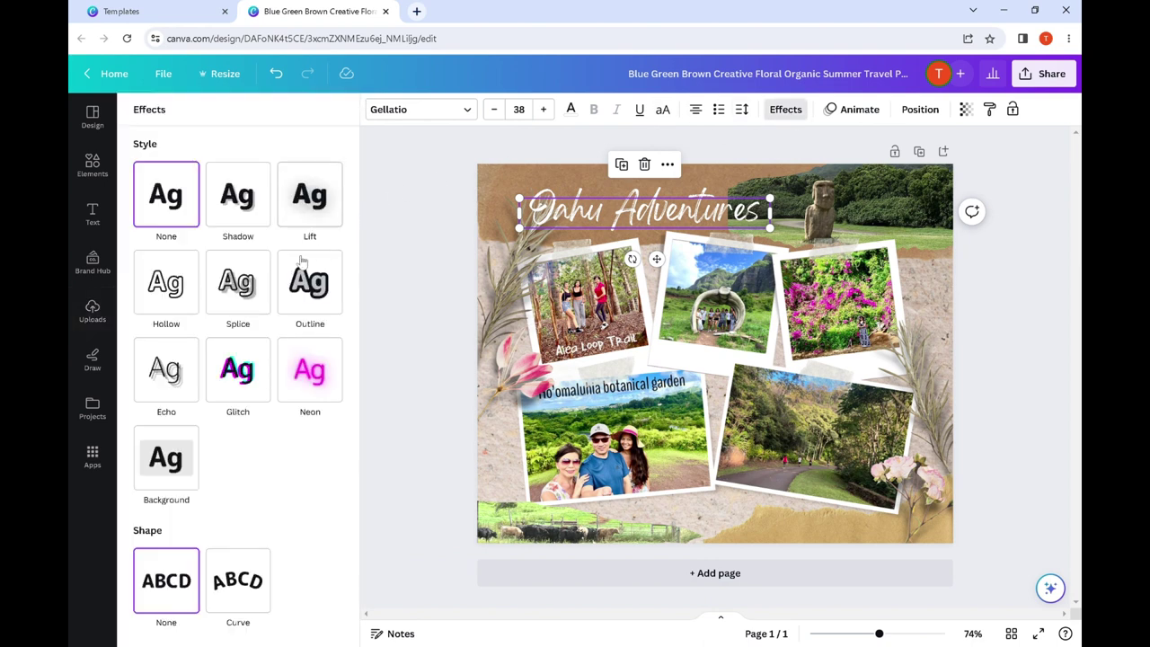
pyautogui.click(167, 368)
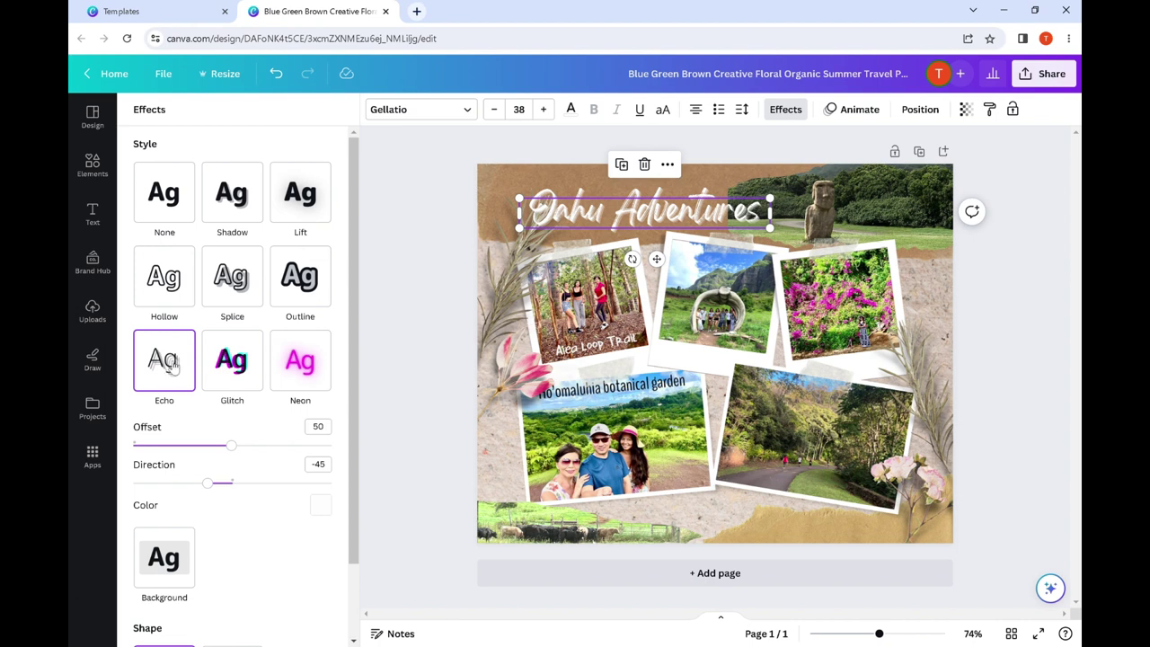
pyautogui.click(233, 284)
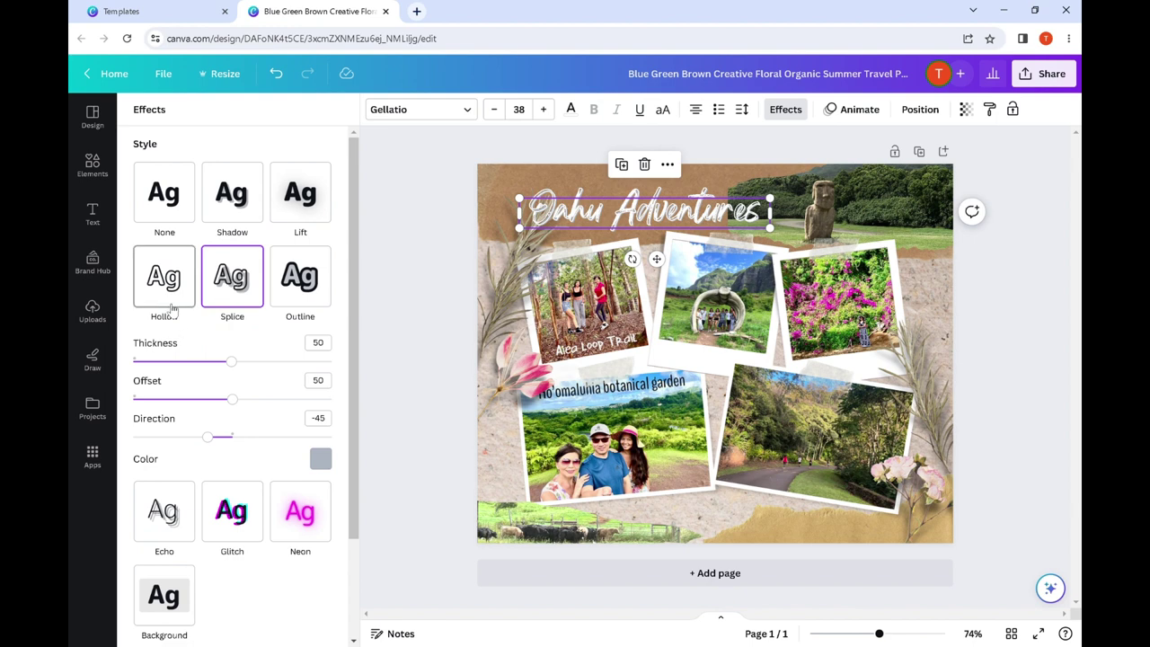
pyautogui.scroll(-2, 200, 400)
pyautogui.scroll(2, 166, 399)
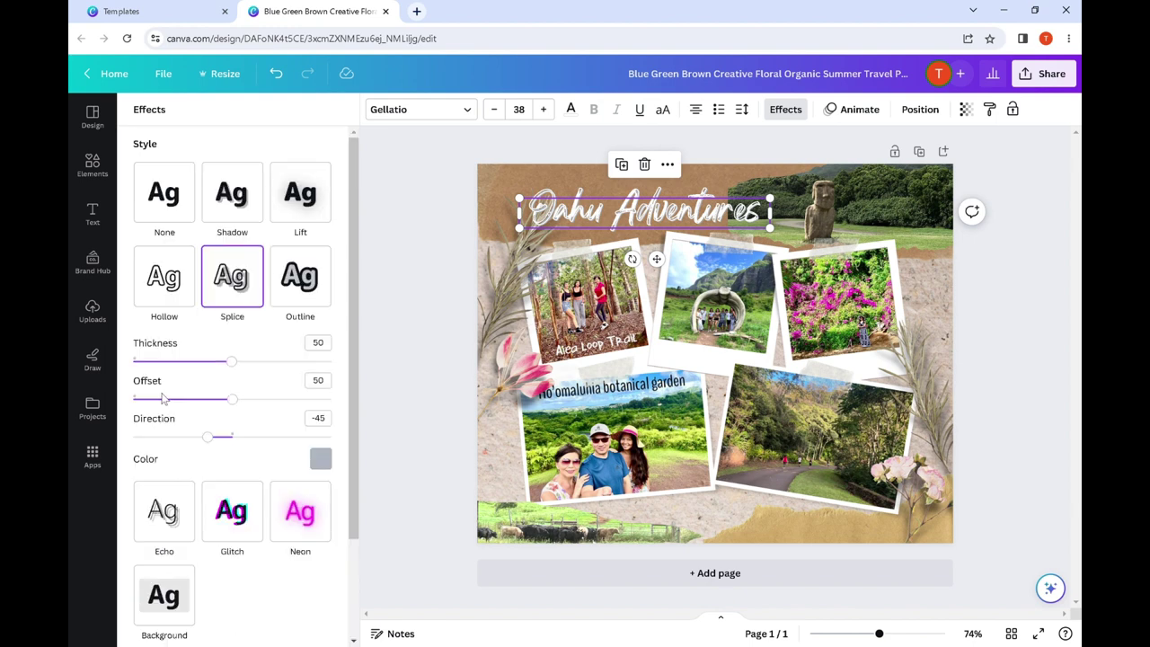
pyautogui.click(168, 523)
pyautogui.scroll(-2, 211, 506)
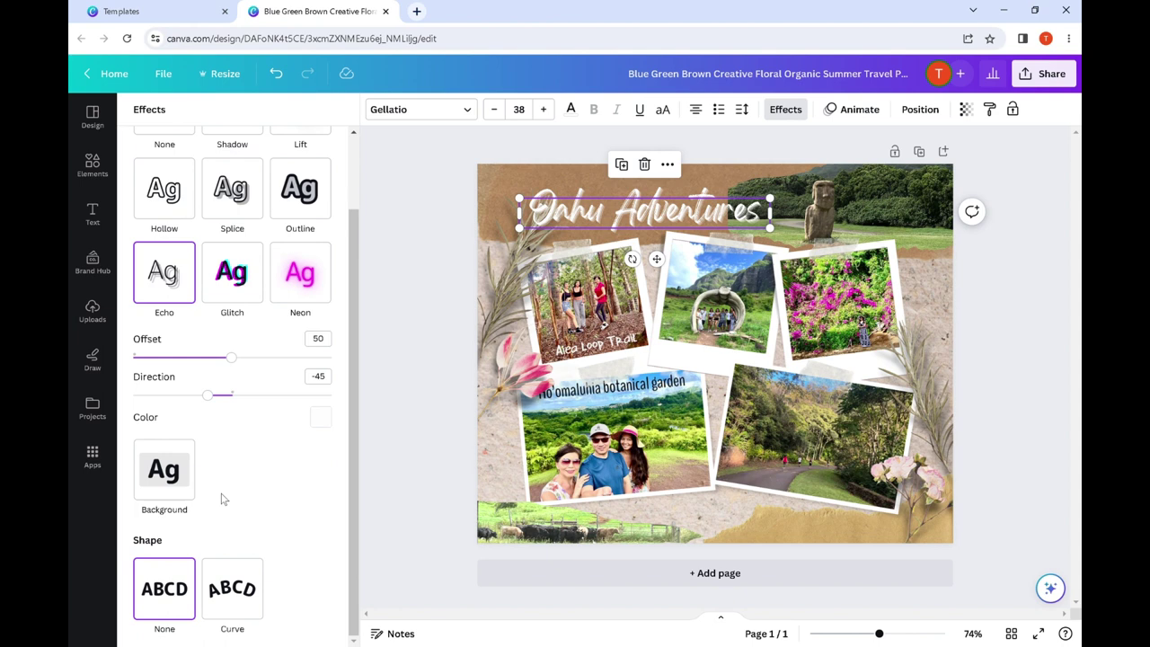
pyautogui.press('Escape')
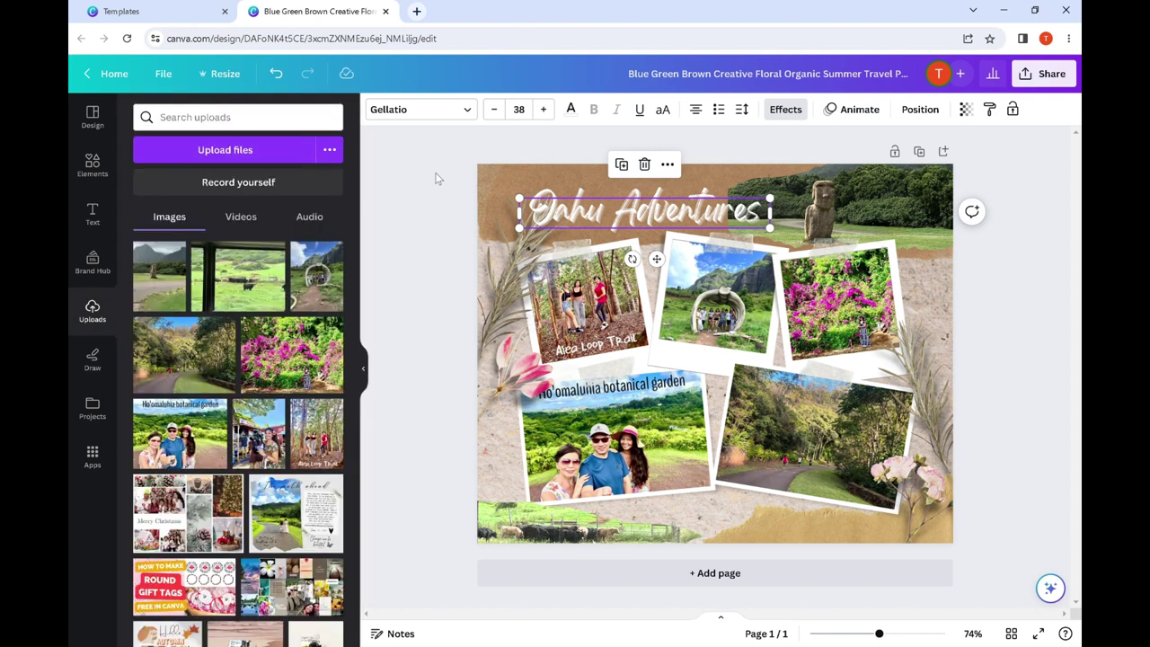
pyautogui.click(437, 177)
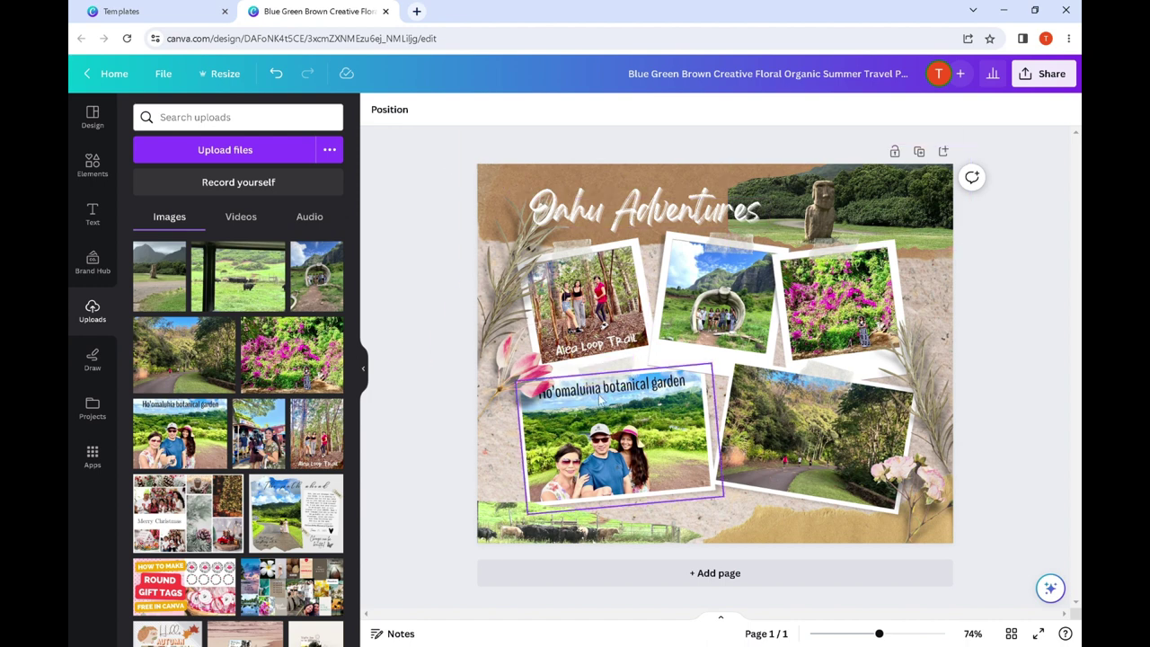
# Move the pink flower left off the botanical garden photo's caption, and try to shift that photo down inside its frame.
pyautogui.click(496, 386)
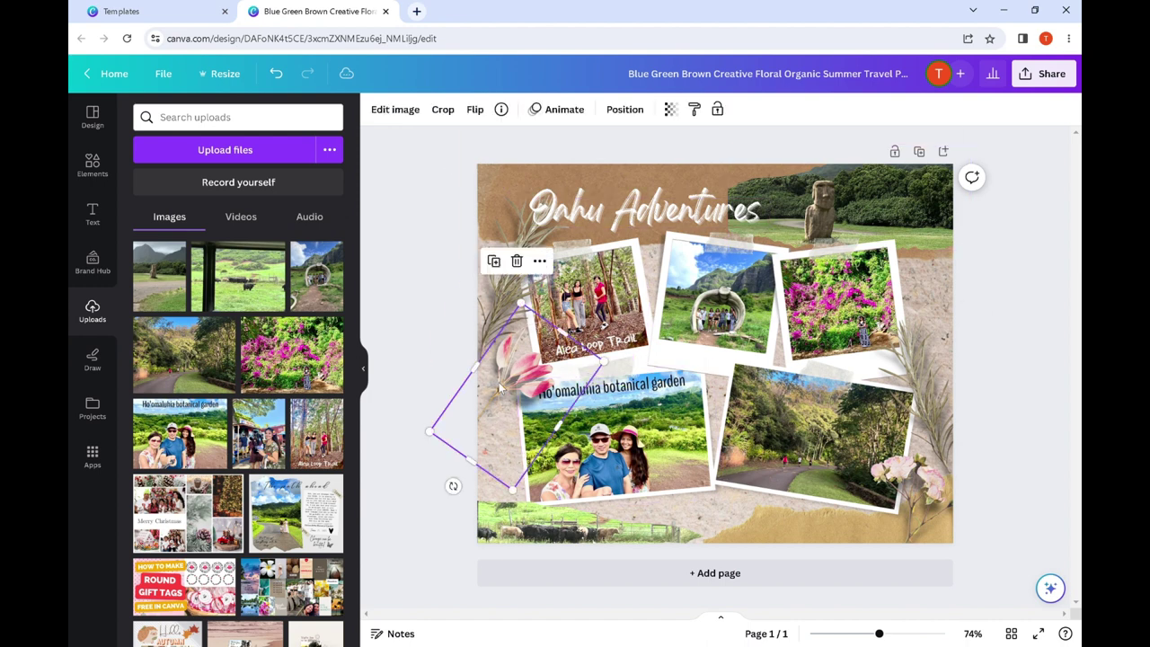
pyautogui.moveTo(500, 388); pyautogui.dragTo(493, 393)
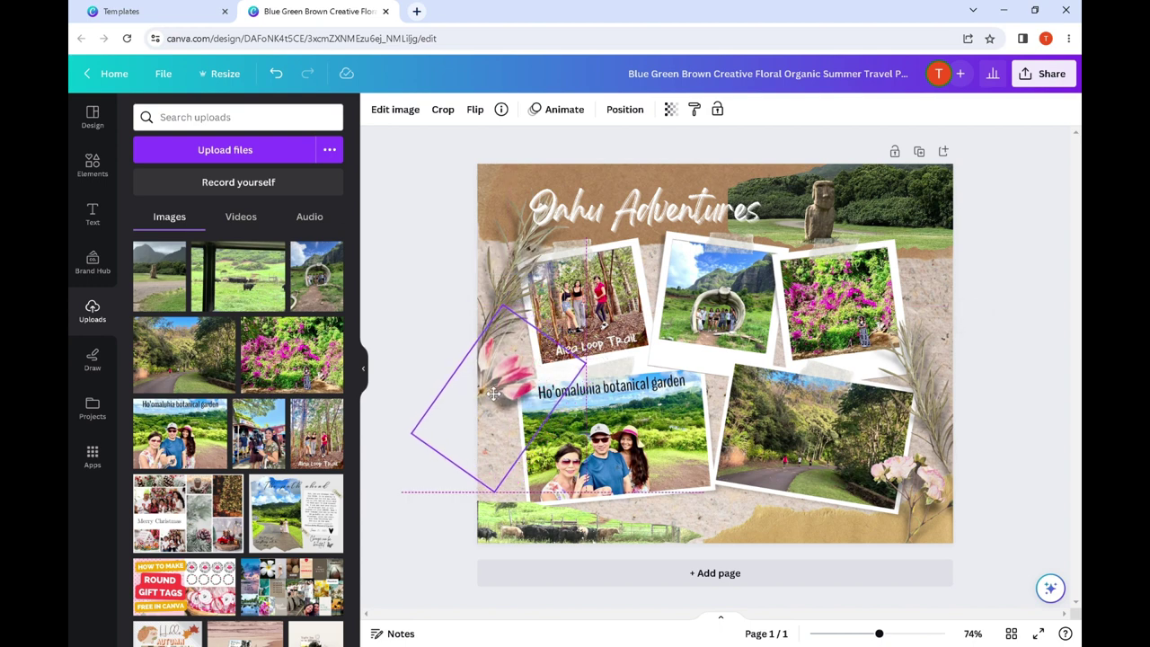
pyautogui.click(605, 432)
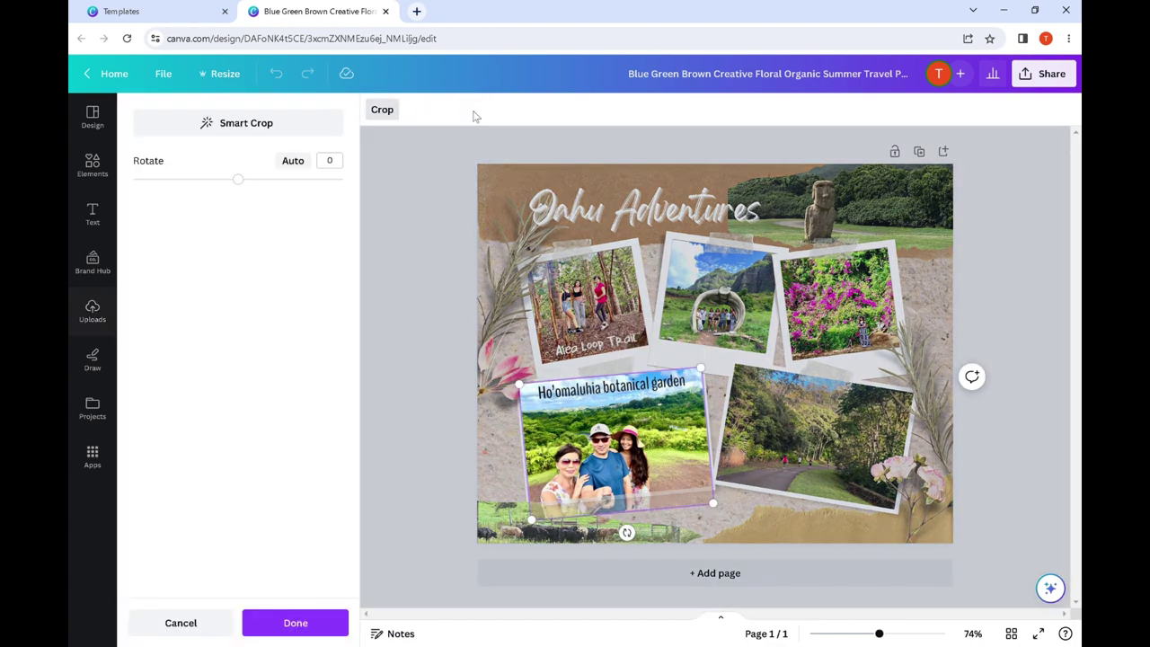
pyautogui.click(476, 109)
pyautogui.moveTo(619, 411); pyautogui.dragTo(621, 430)
pyautogui.click(423, 407)
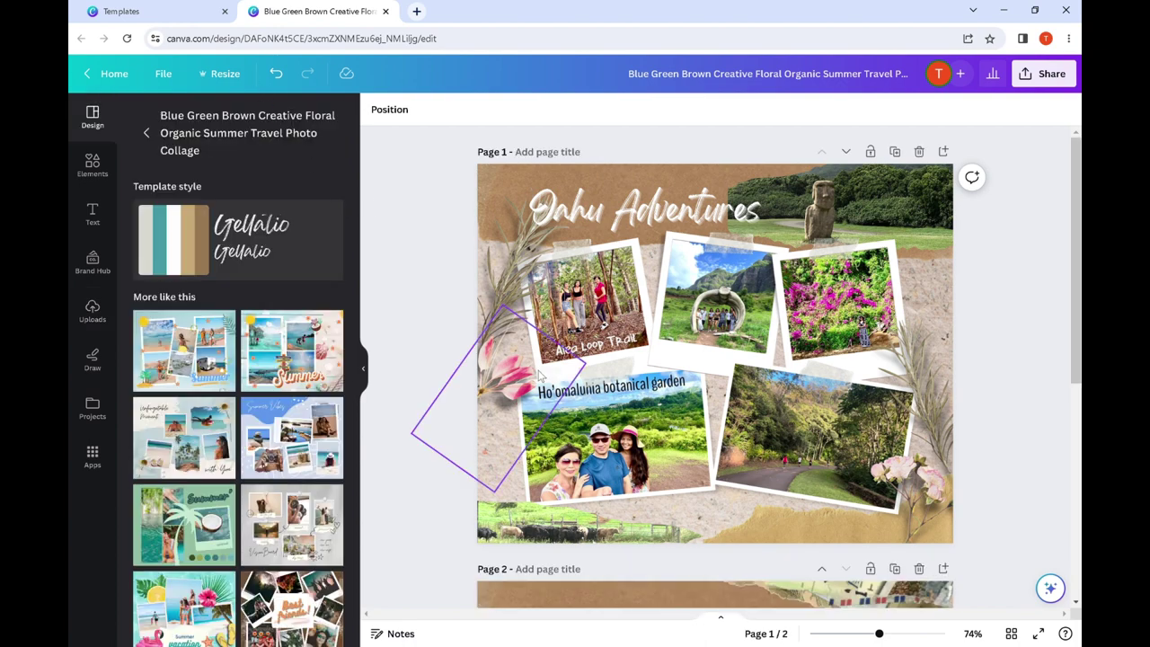
# Add the caption "Kualoa Ranch Jurassic Valley" below the upper-middle photo on page 1 and rotate it to match the frame's tilt.
pyautogui.click(94, 213)
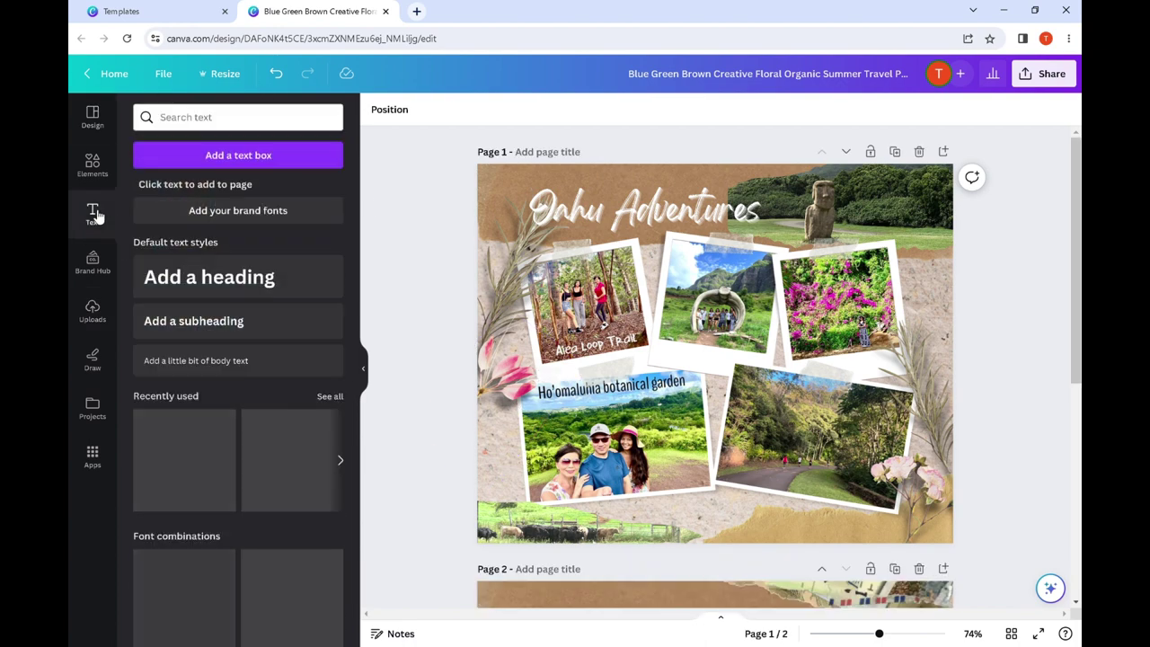
pyautogui.click(219, 159)
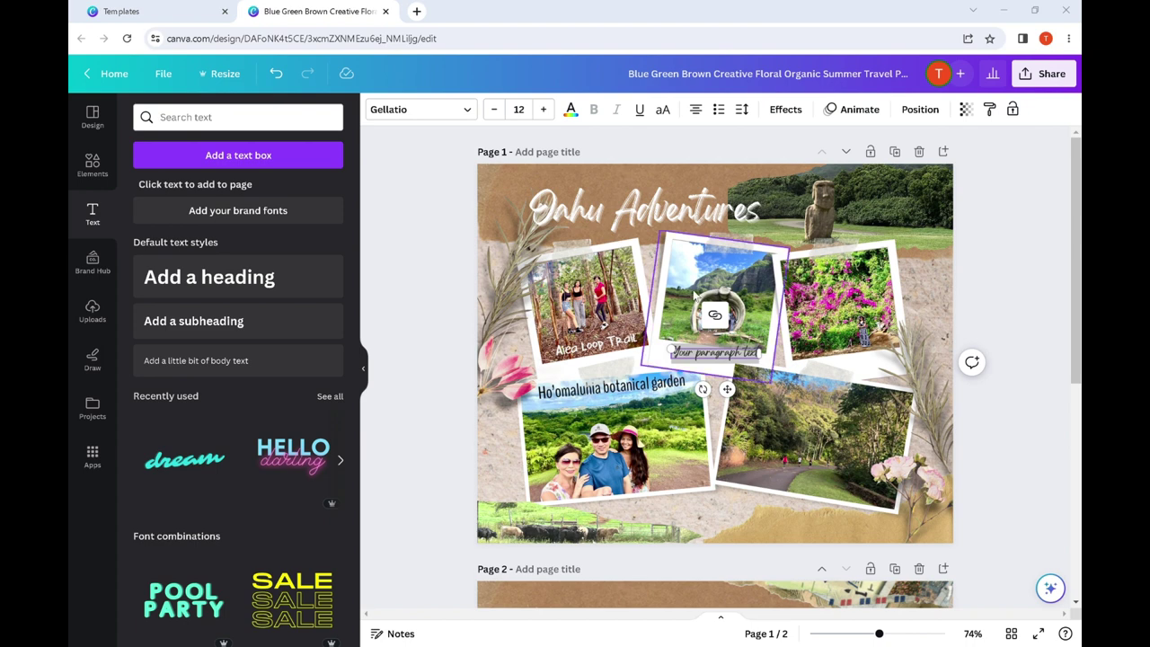
pyautogui.doubleClick(707, 357)
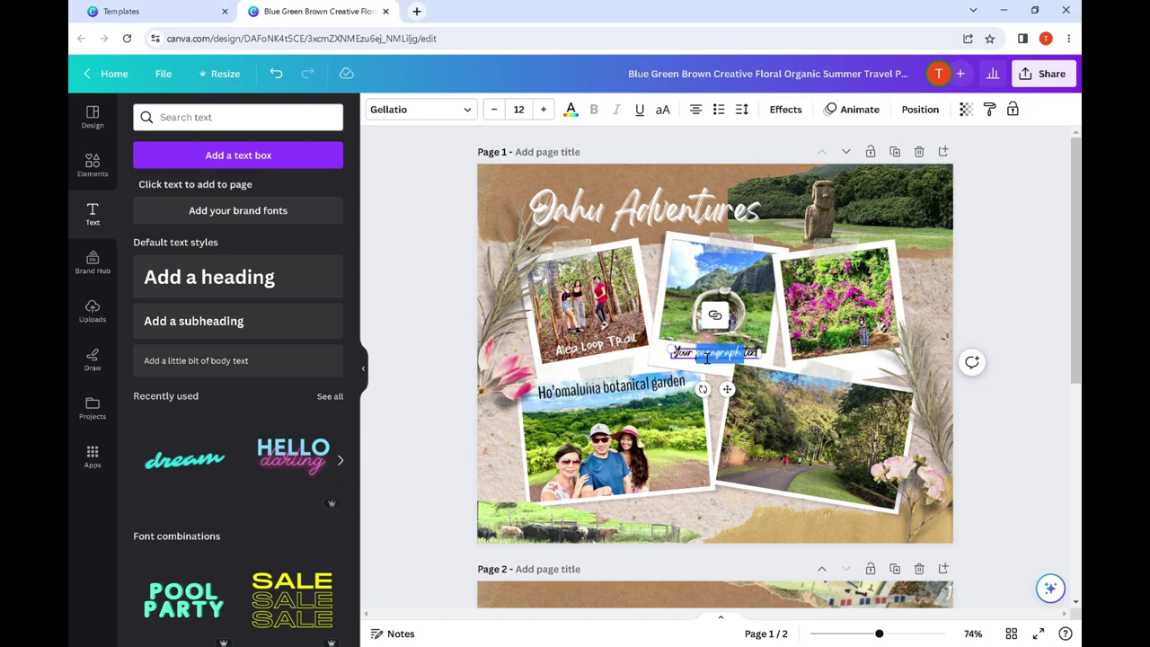
pyautogui.tripleClick(707, 357)
pyautogui.write('Kualoa Ranch Jurassic Valley')
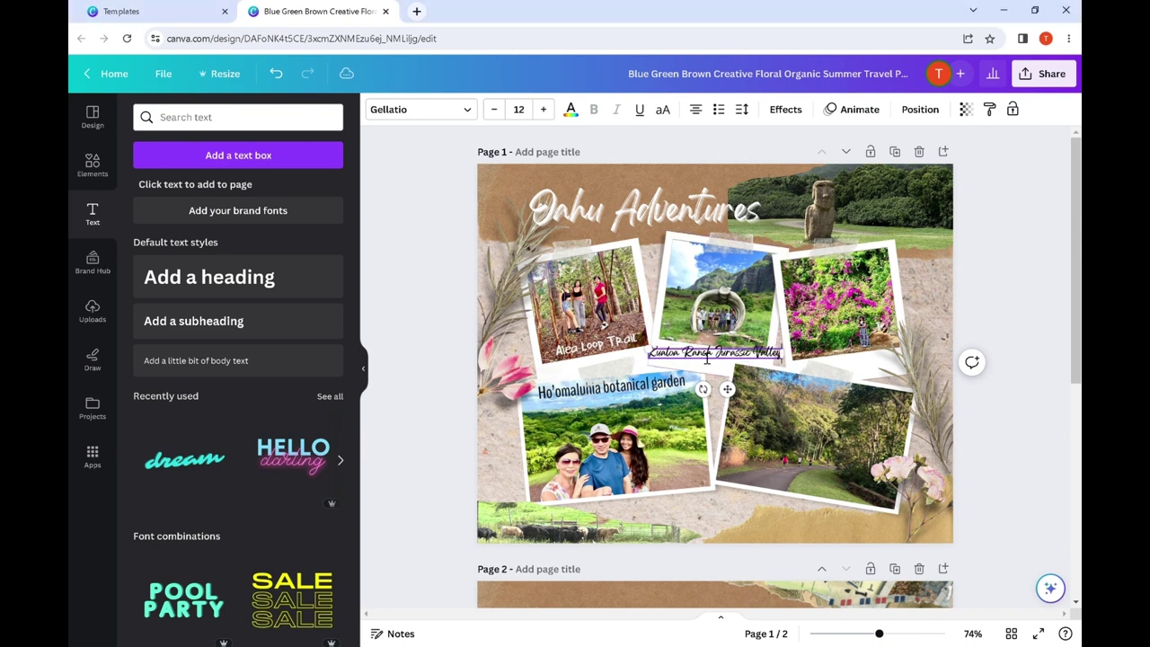
pyautogui.keyDown('ctrl'); pyautogui.scroll(6, 692, 386); pyautogui.keyUp('ctrl')
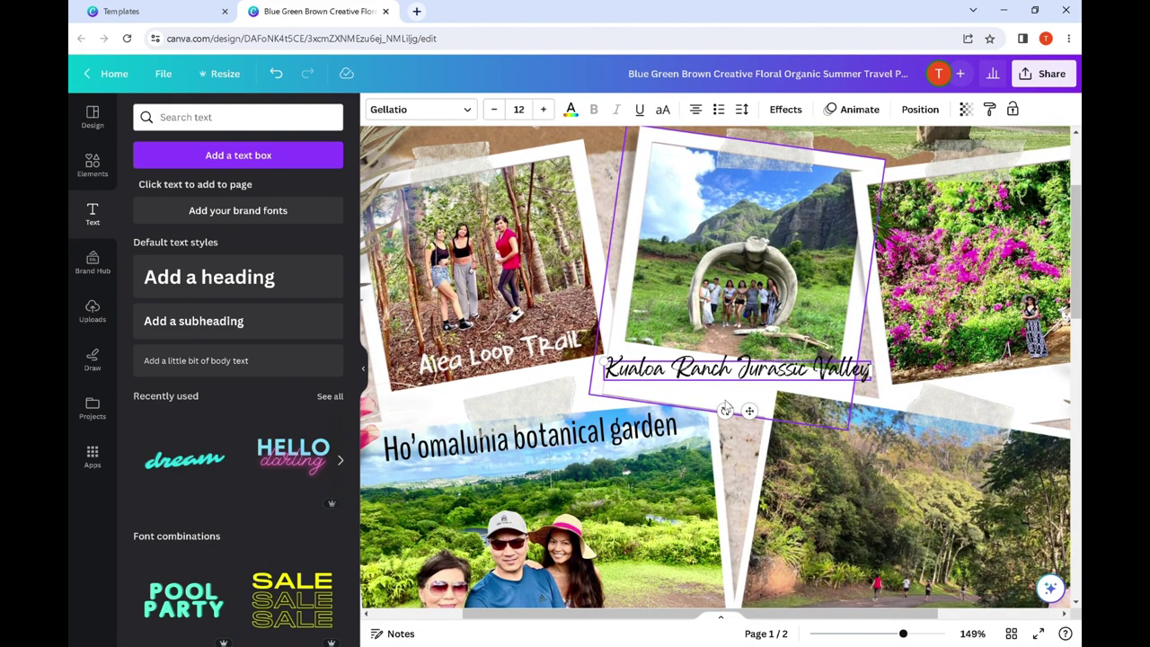
pyautogui.moveTo(725, 411); pyautogui.dragTo(721, 427)
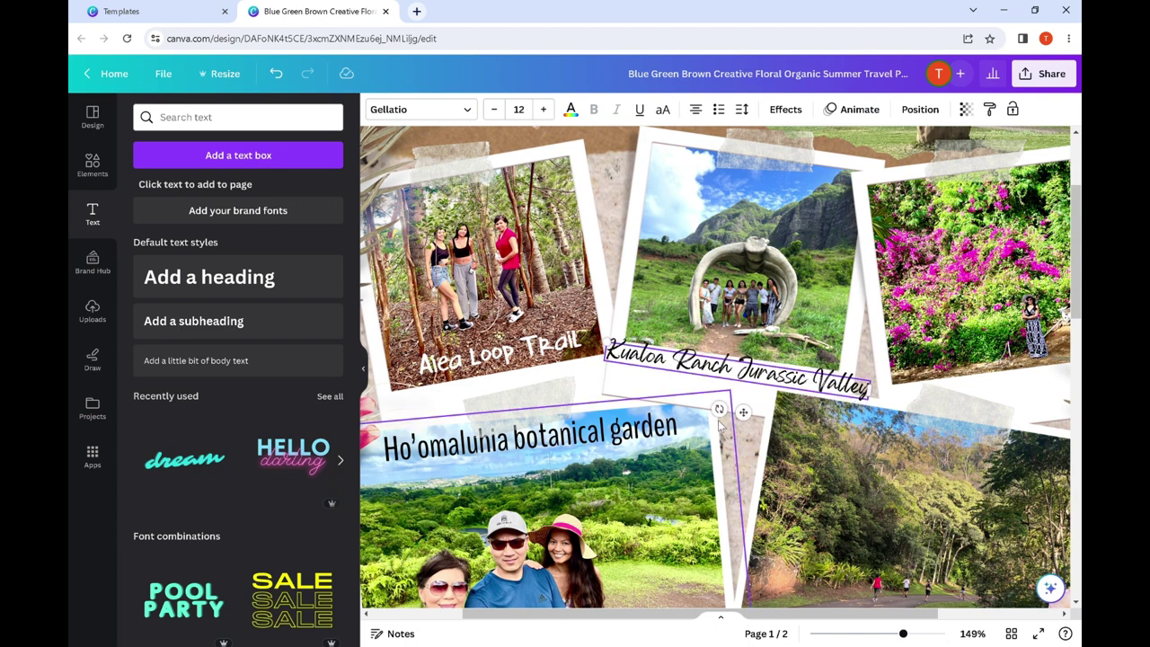
# Browse and search the fonts for "sunborn" and apply Sunborn to the "Kualoa Ranch Jurassic Valley" caption.
pyautogui.press('Return')
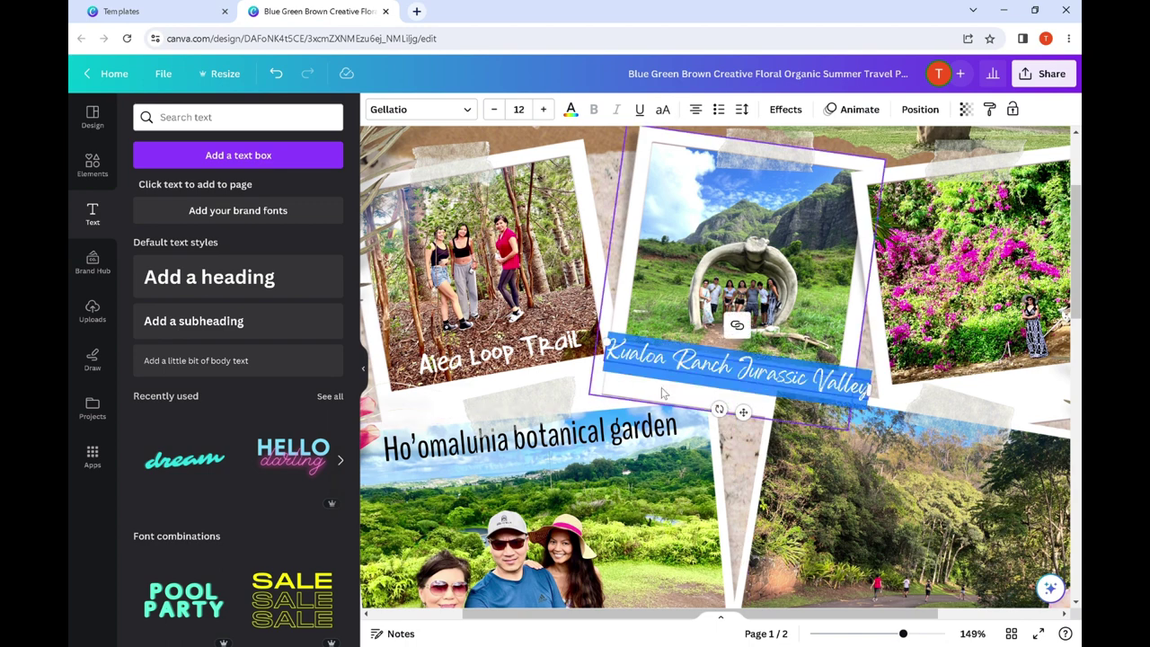
pyautogui.click(473, 111)
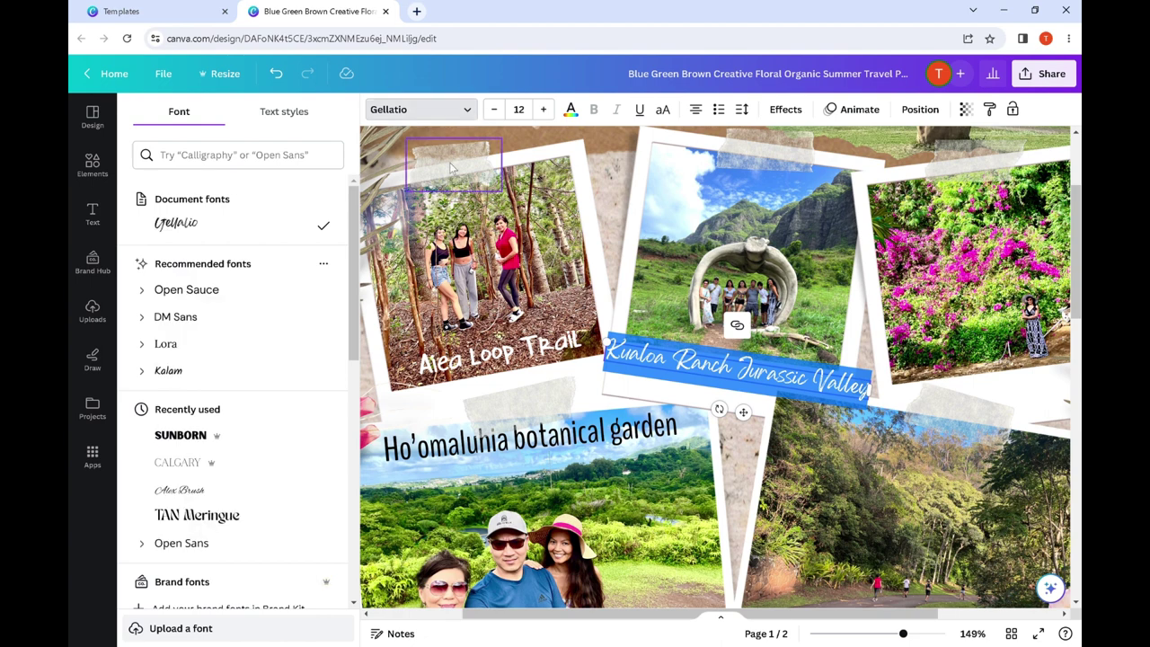
pyautogui.scroll(-15, 342, 581)
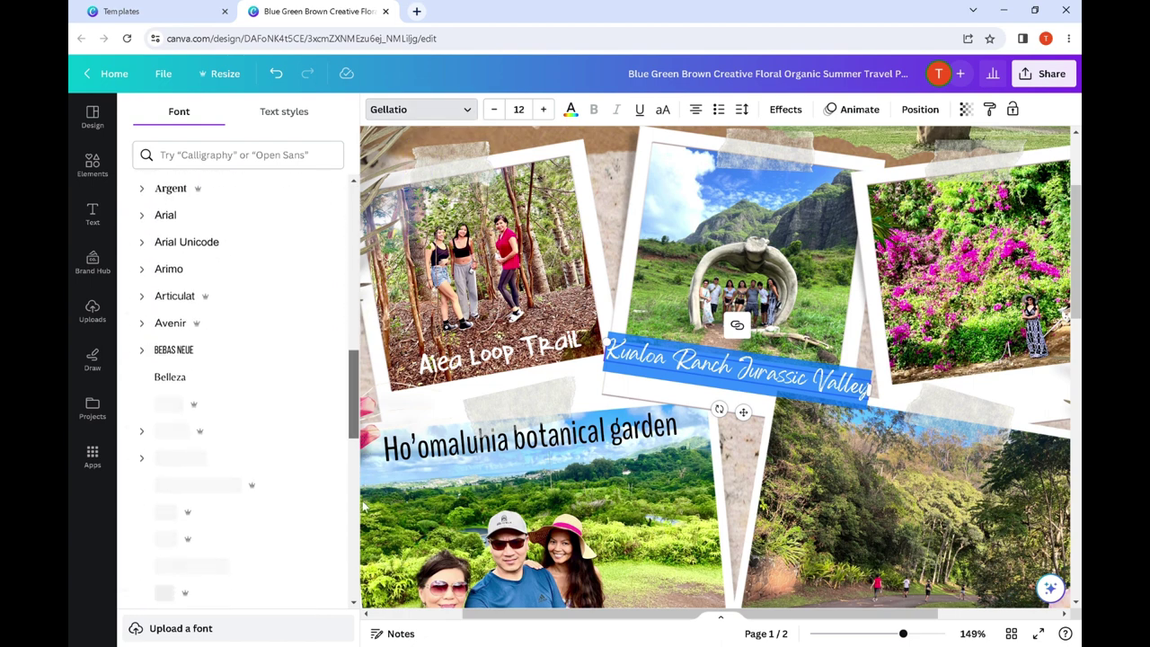
pyautogui.scroll(-1, 341, 581)
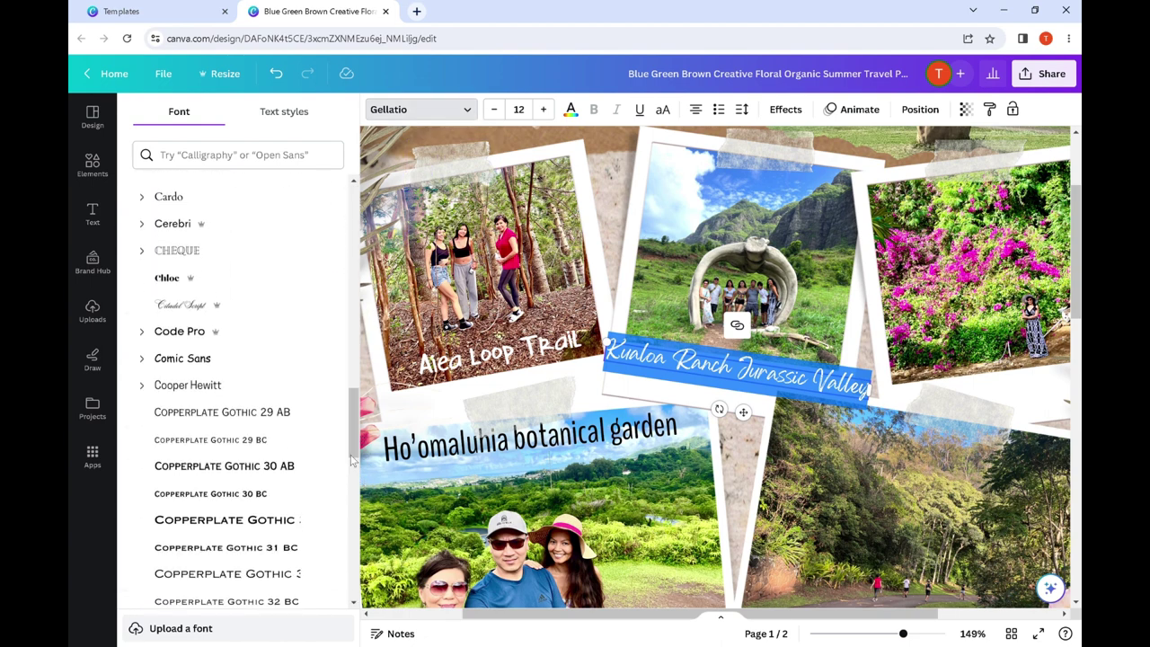
pyautogui.moveTo(352, 460); pyautogui.dragTo(343, 588)
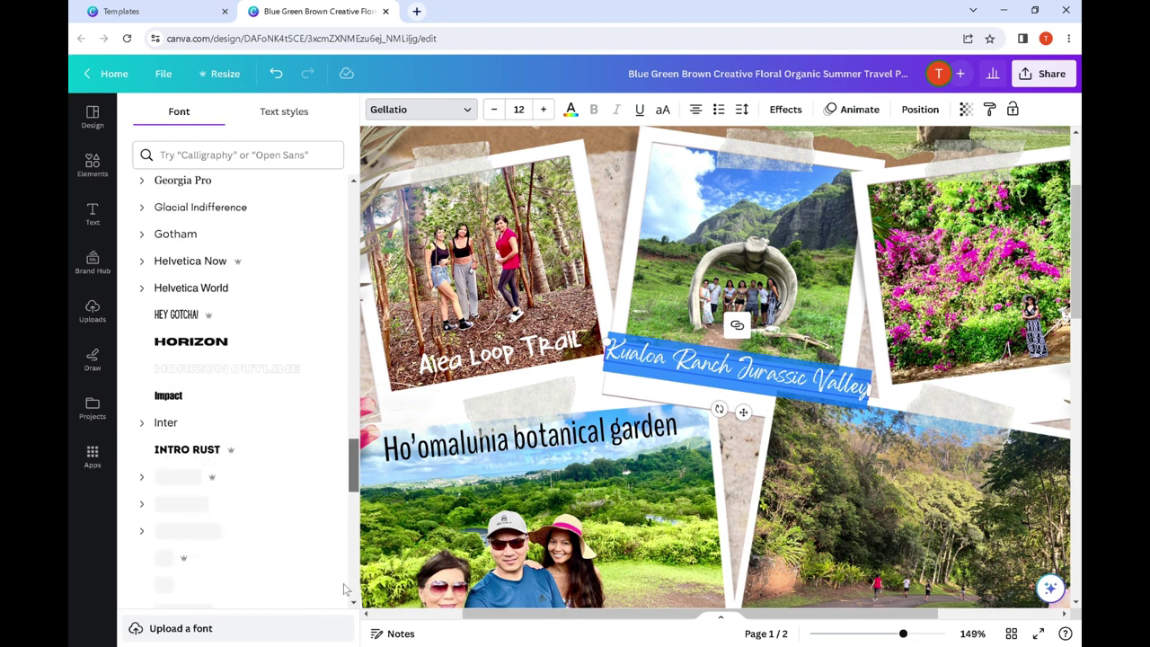
pyautogui.scroll(-10, 343, 583)
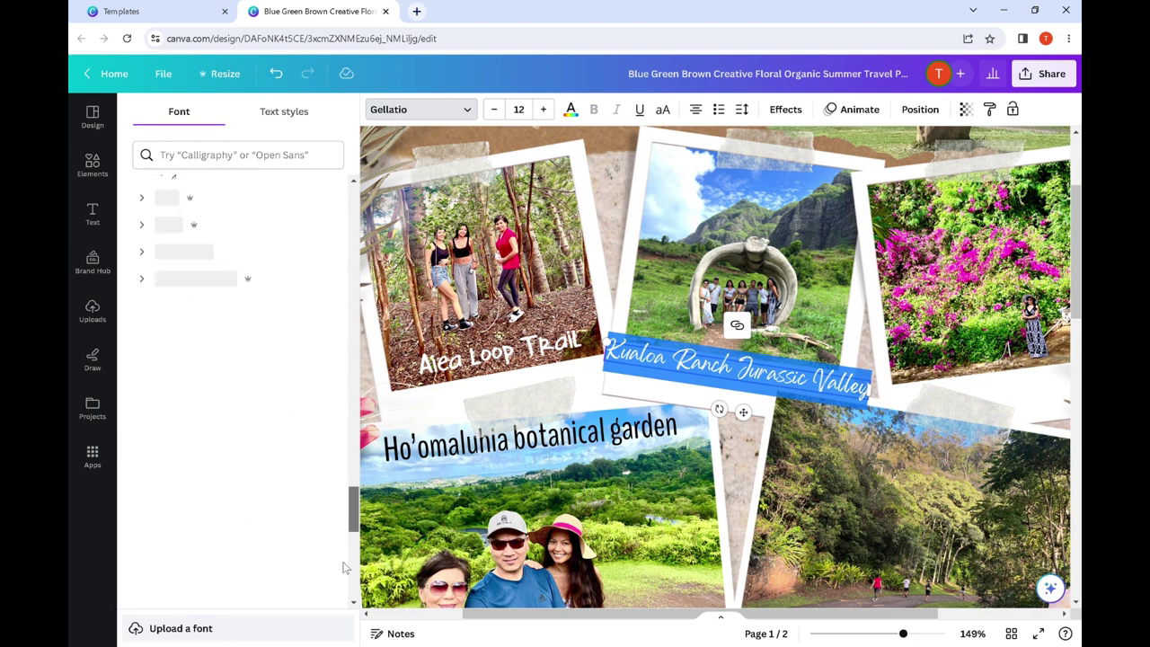
pyautogui.scroll(-10, 350, 575)
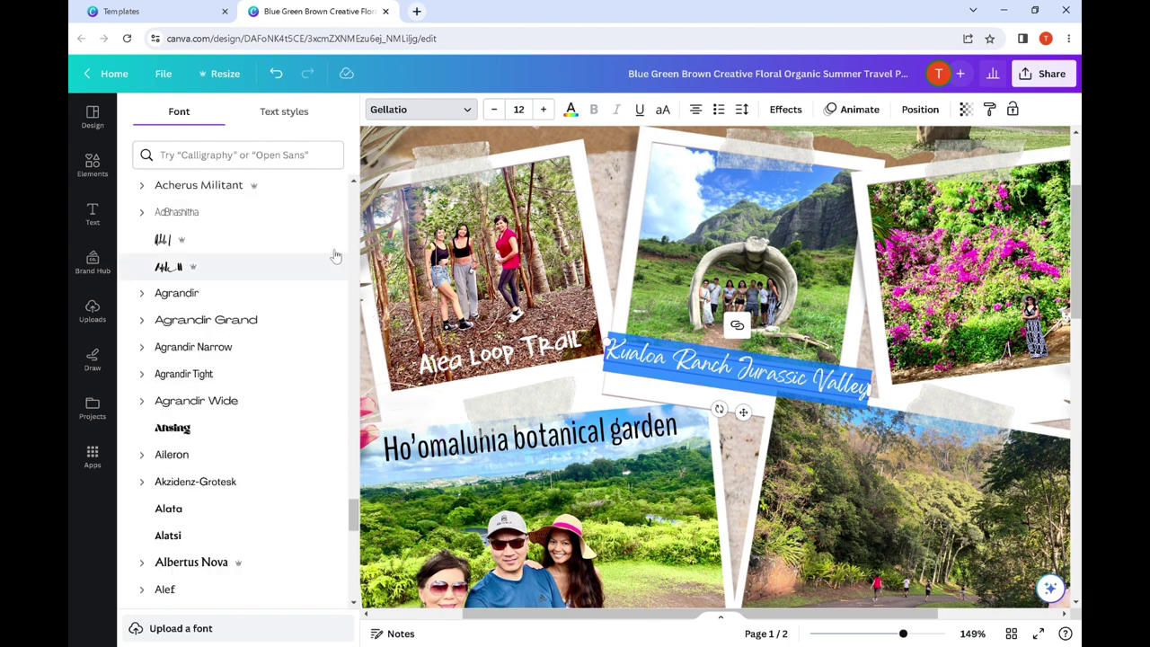
pyautogui.click(280, 166)
pyautogui.write('sun')
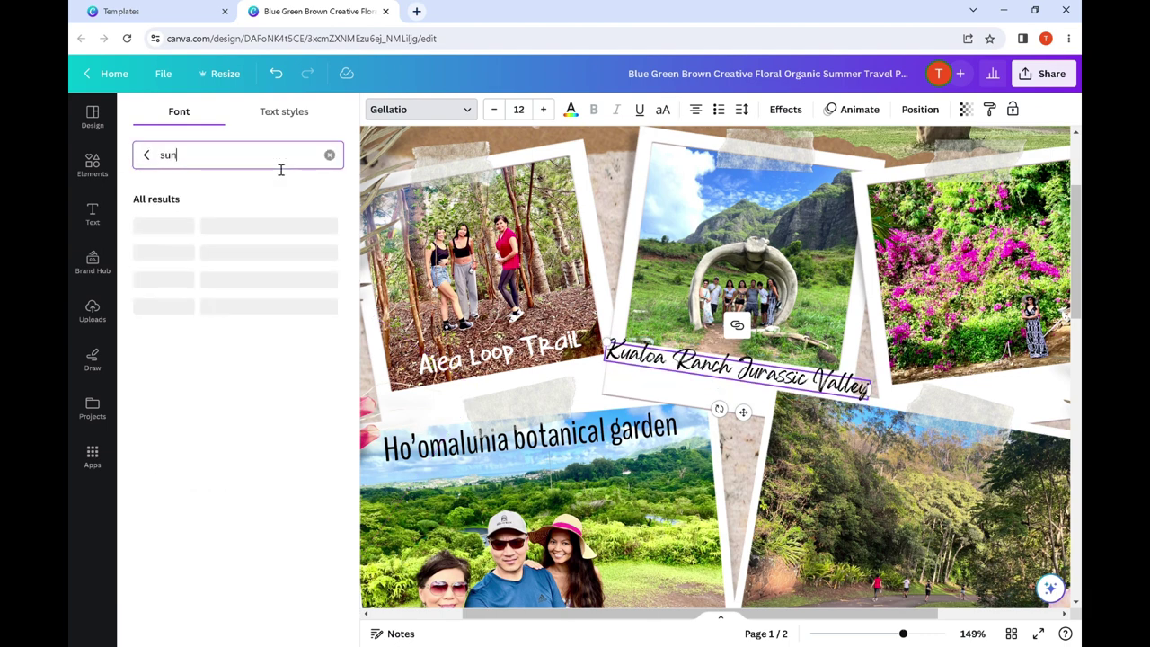
pyautogui.write('bora')
pyautogui.press('BackSpace')
pyautogui.write('n')
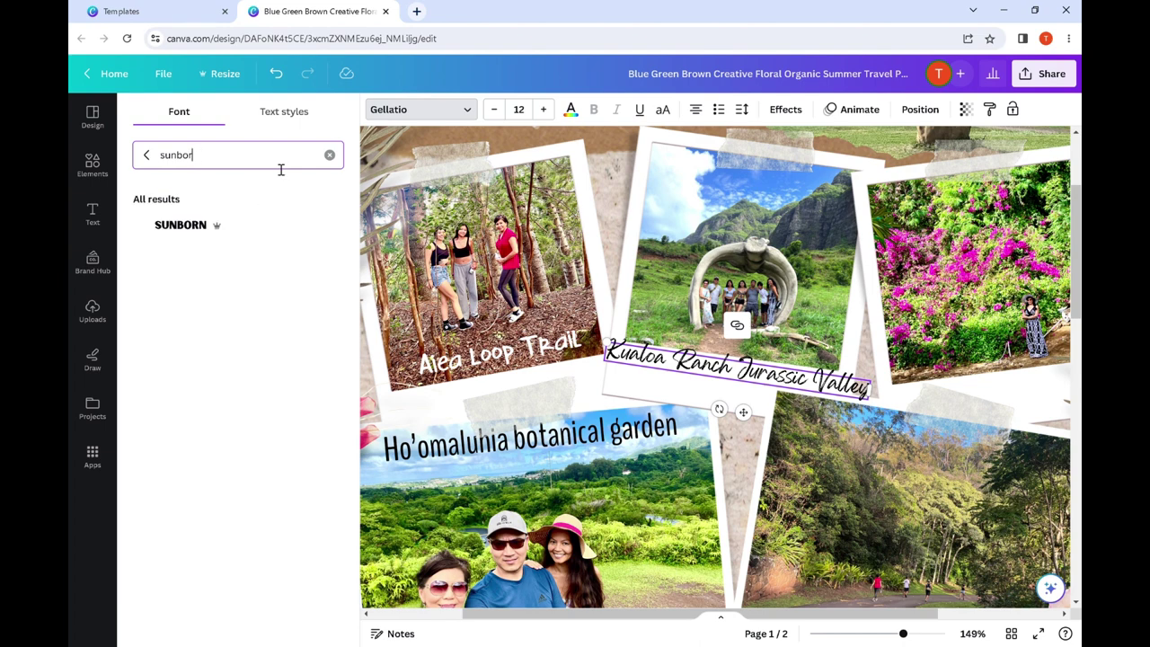
pyautogui.click(186, 227)
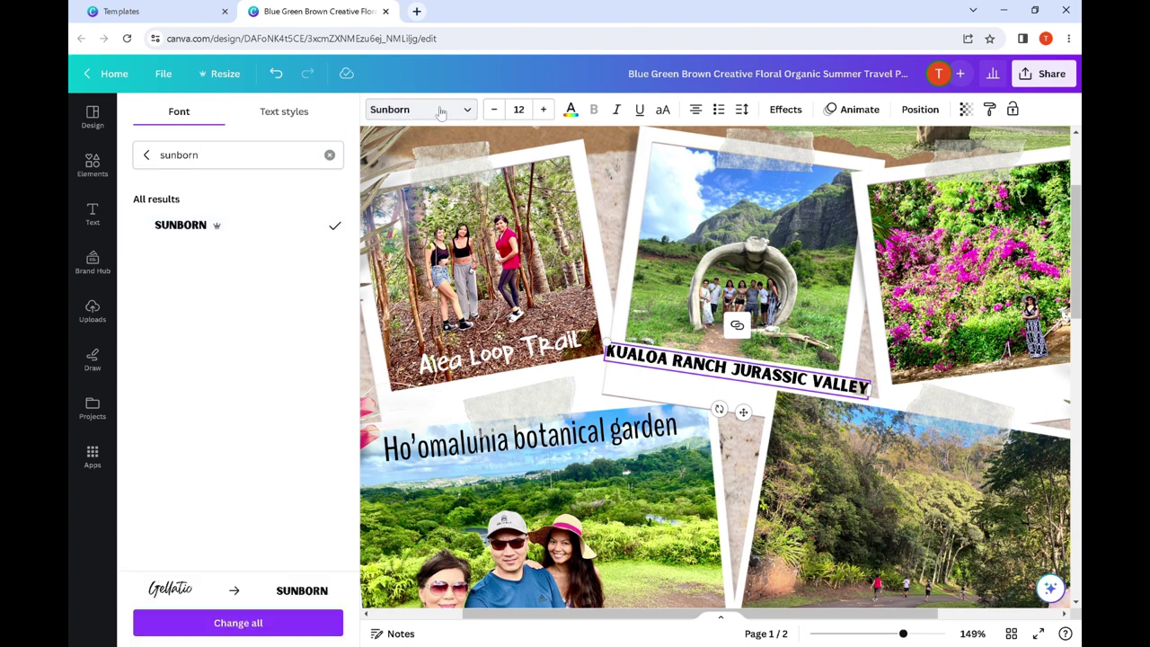
pyautogui.hotkey('ctrl', 'a')
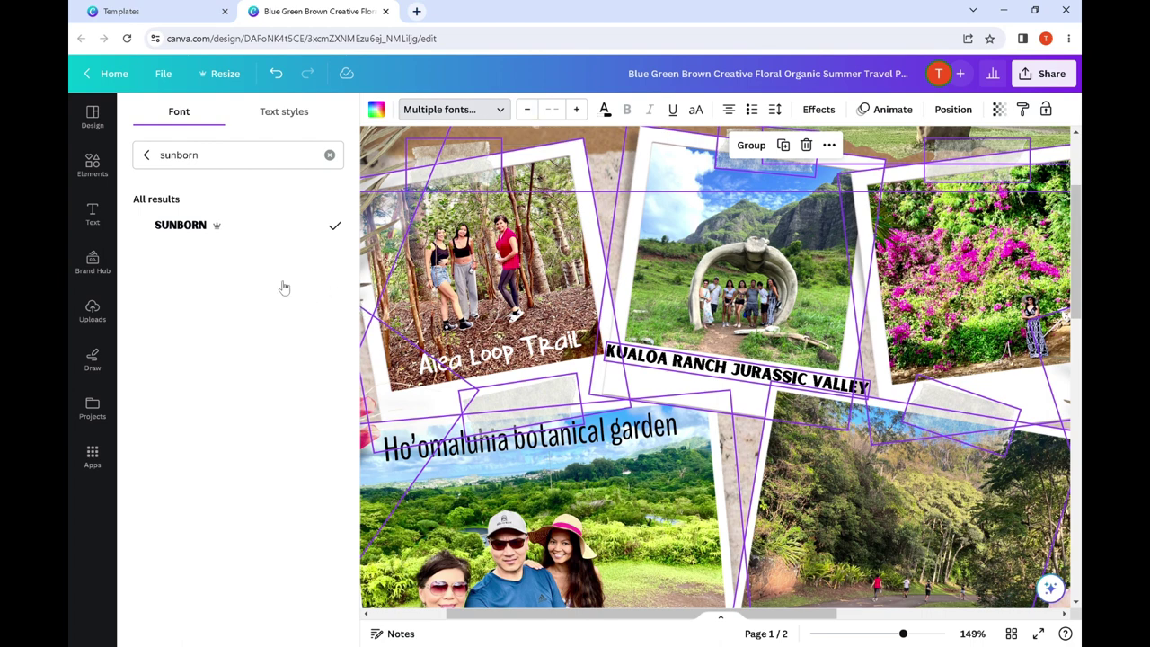
pyautogui.press('Escape')
pyautogui.scroll(-6, 721, 377)
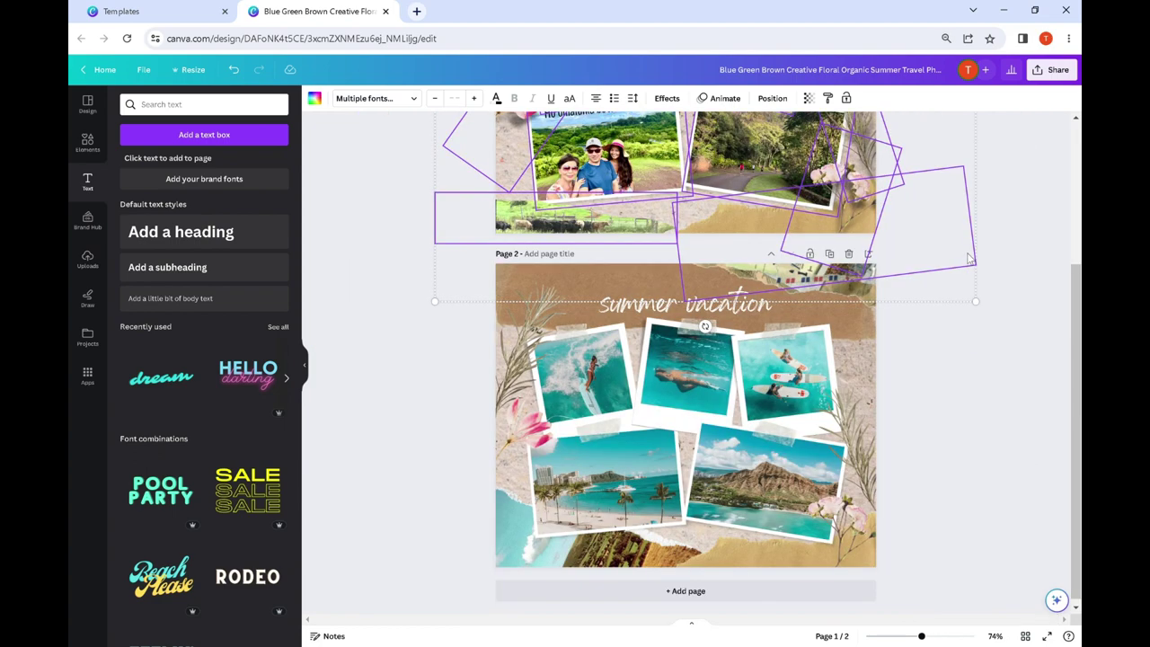
pyautogui.click(969, 259)
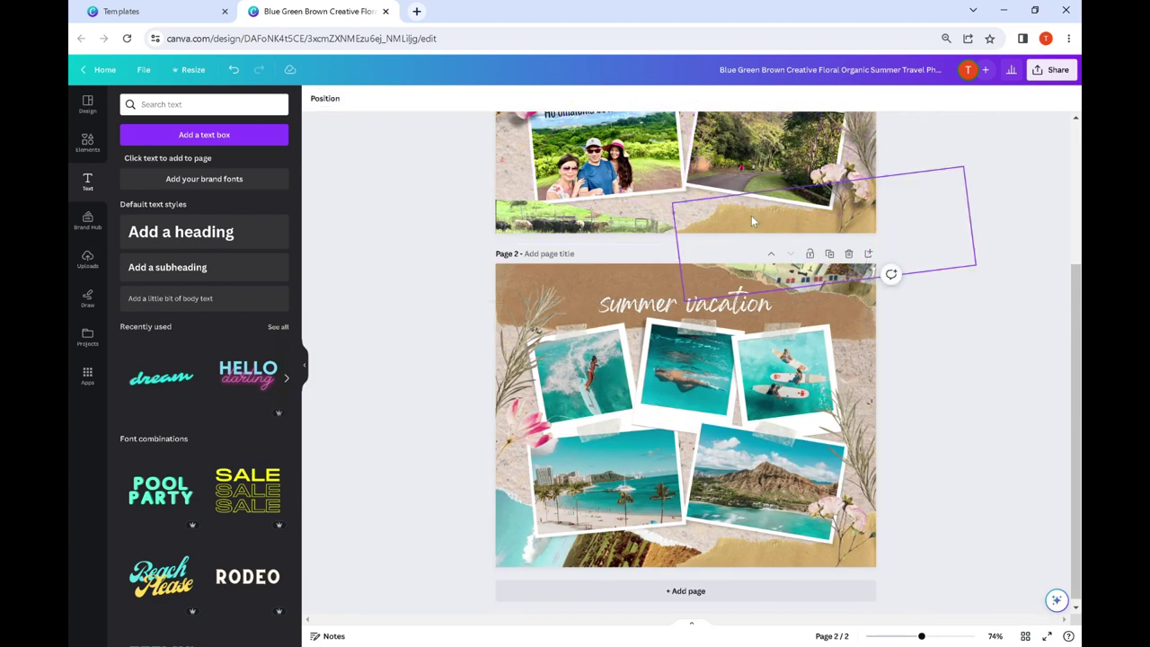
pyautogui.scroll(3, 728, 263)
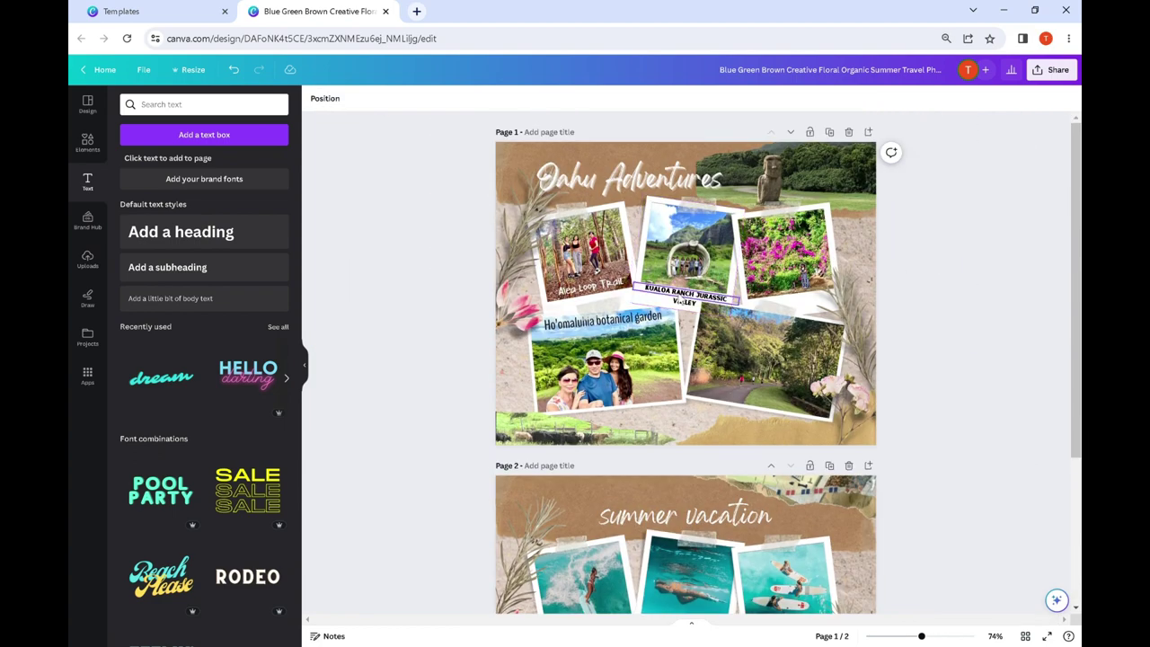
pyautogui.click(685, 295)
pyautogui.hotkey('ctrl', 'a')
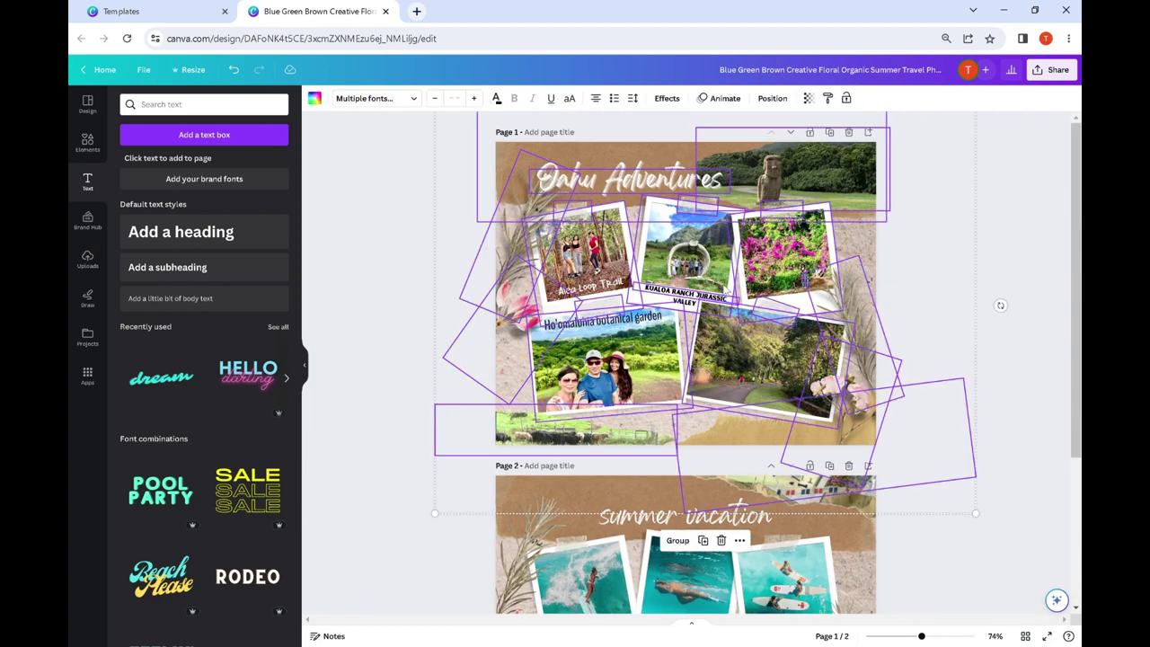
pyautogui.click(917, 252)
# Set the font size of the whole "Kualoa Ranch Jurassic Valley" caption to 10.
pyautogui.click(684, 295)
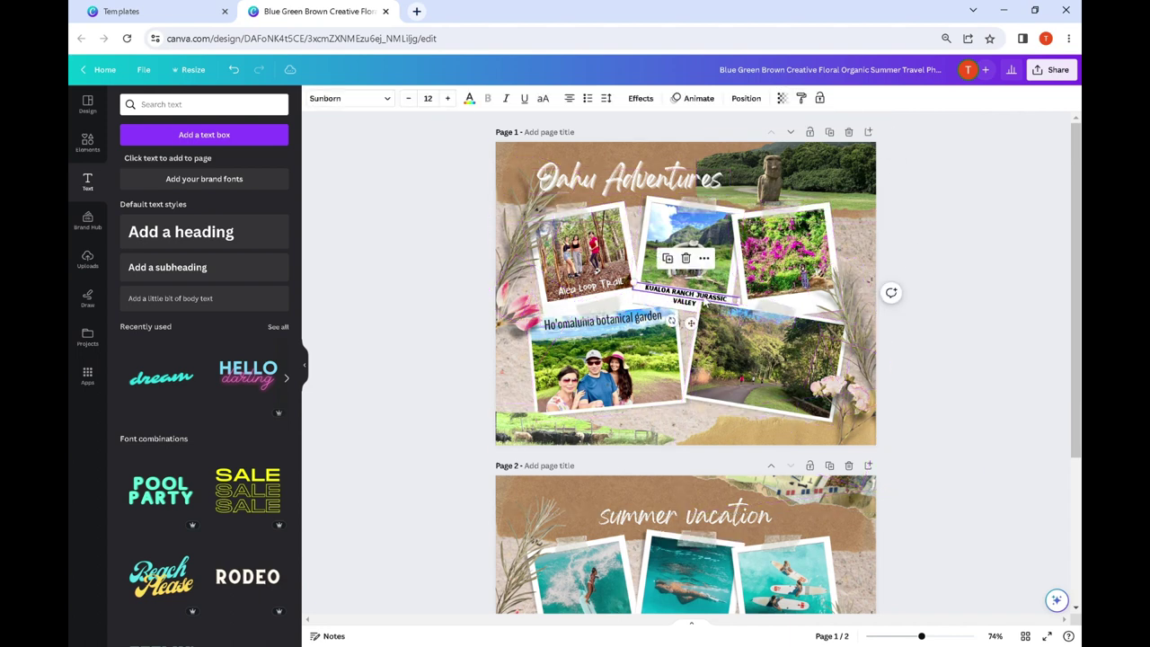
pyautogui.doubleClick(685, 295)
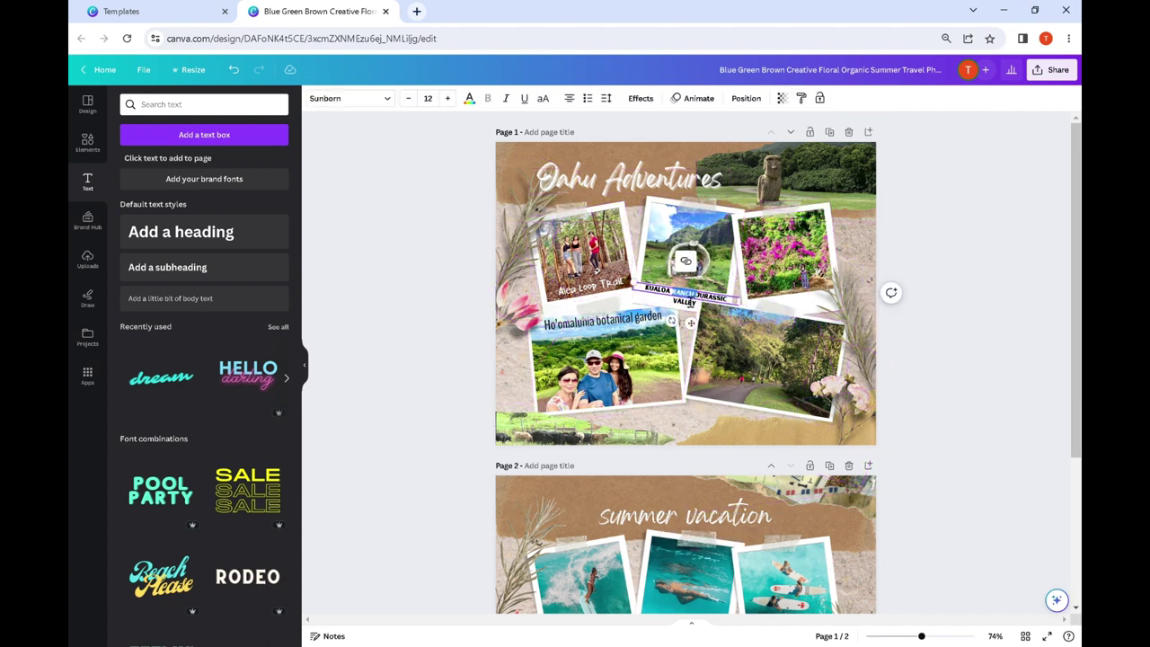
pyautogui.hotkey('ctrl', 'a')
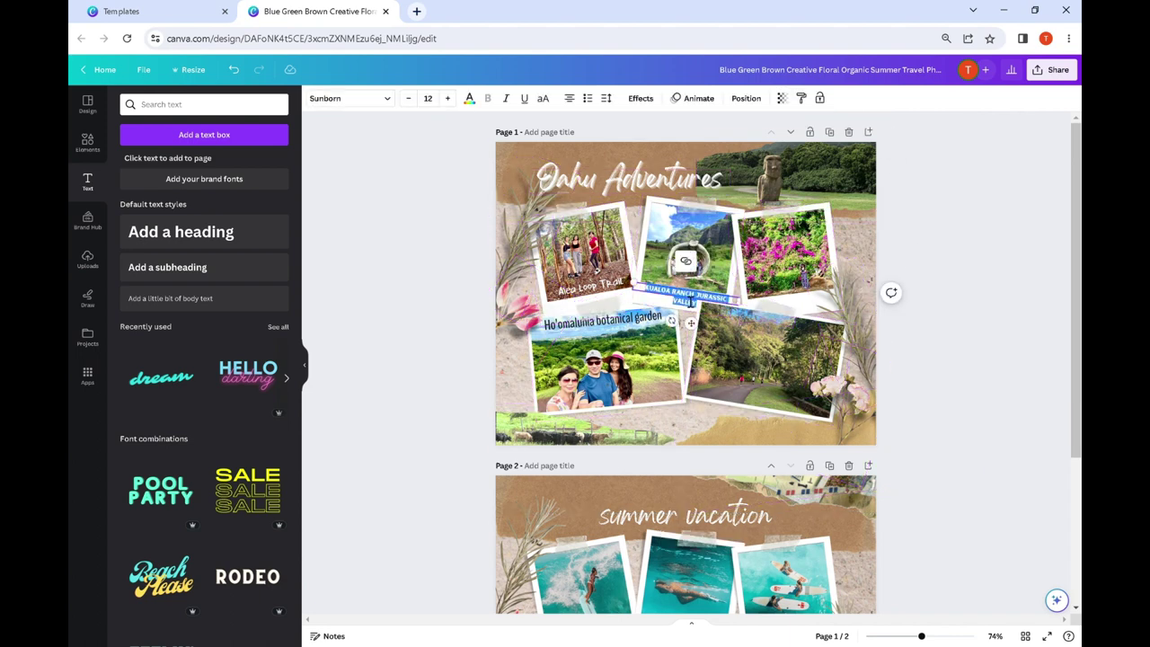
pyautogui.click(408, 97)
pyautogui.click(407, 97)
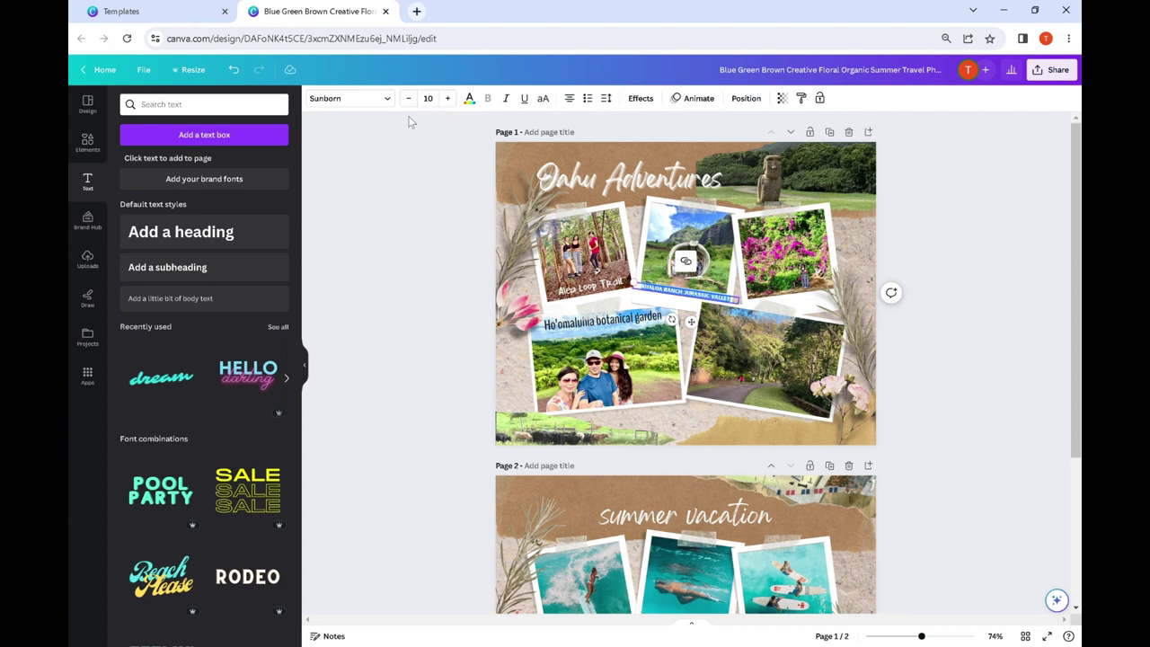
pyautogui.click(438, 253)
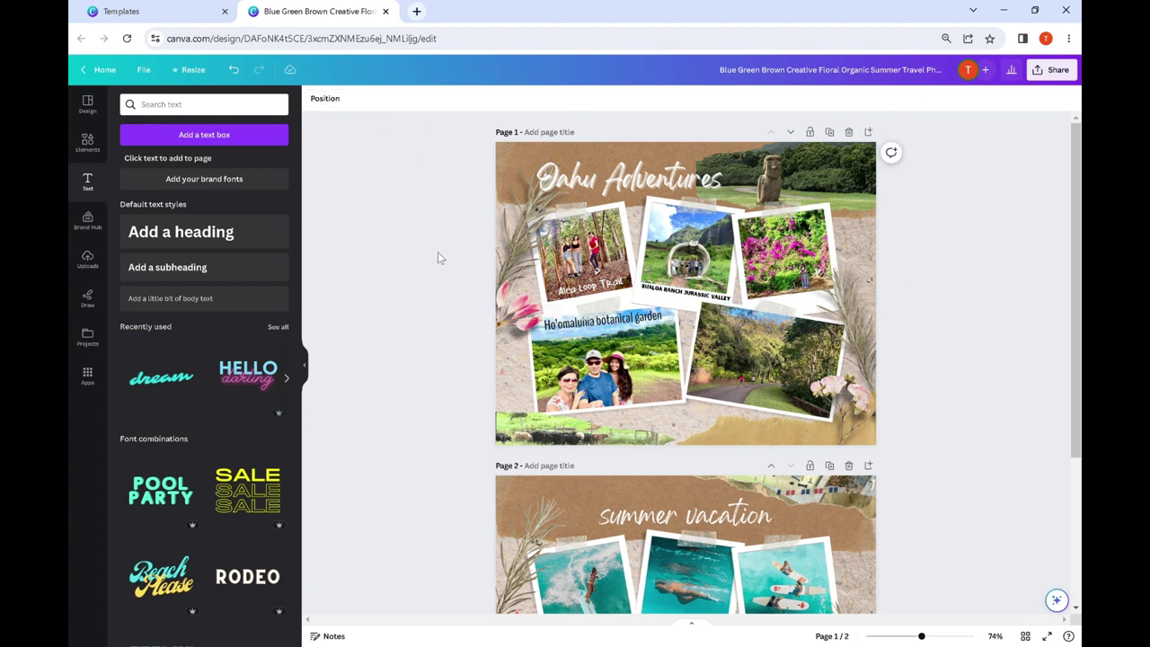
# Shift the "Kualoa Ranch Jurassic Valley" caption slightly left to centre it on the frame's lower border.
pyautogui.click(666, 300)
pyautogui.click(675, 300)
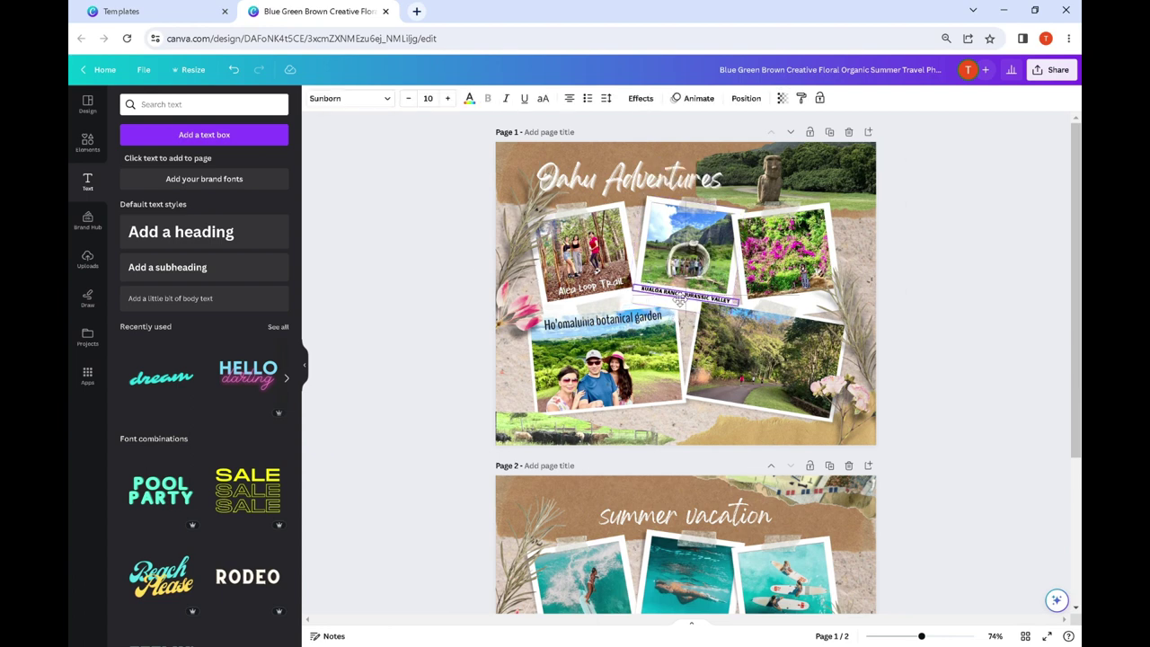
pyautogui.moveTo(680, 300); pyautogui.dragTo(677, 299)
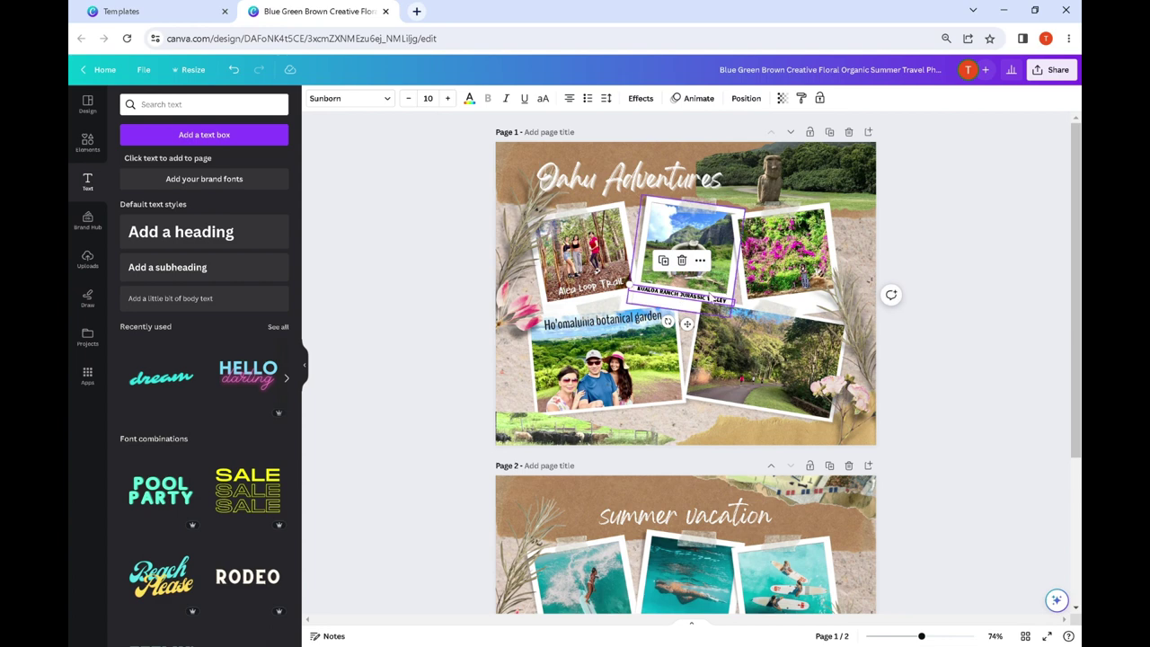
# Duplicate the Kualoa Ranch caption, move the copy below the pink-blossom photo and rotate it to match that frame's tilt.
pyautogui.click(663, 259)
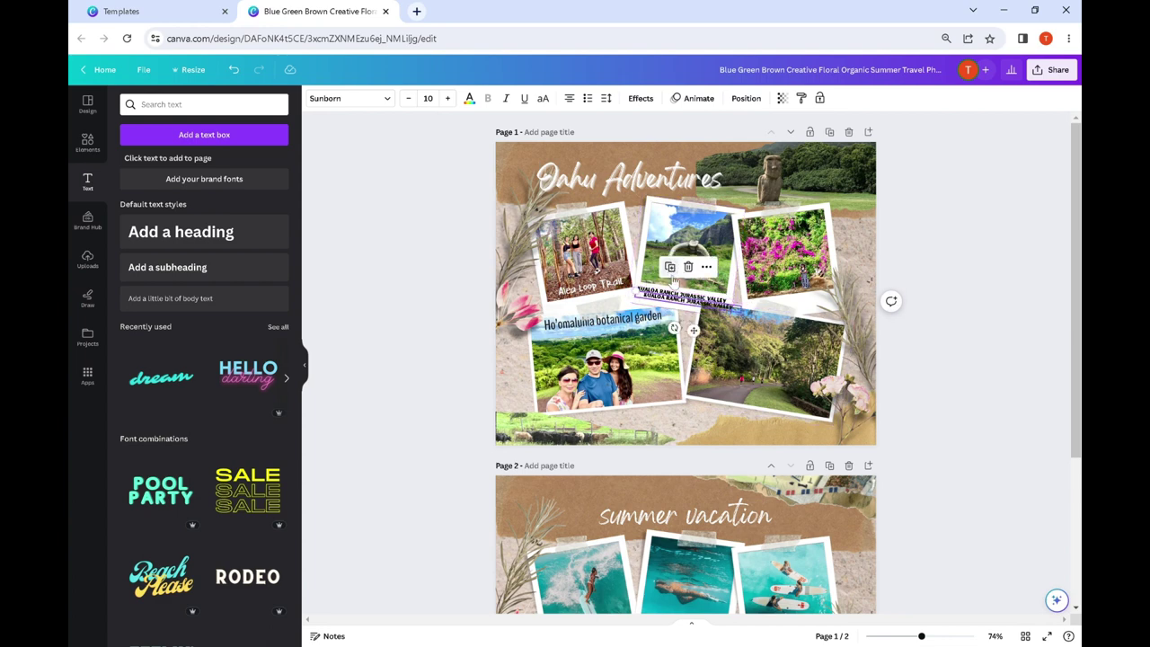
pyautogui.moveTo(675, 294); pyautogui.dragTo(816, 316)
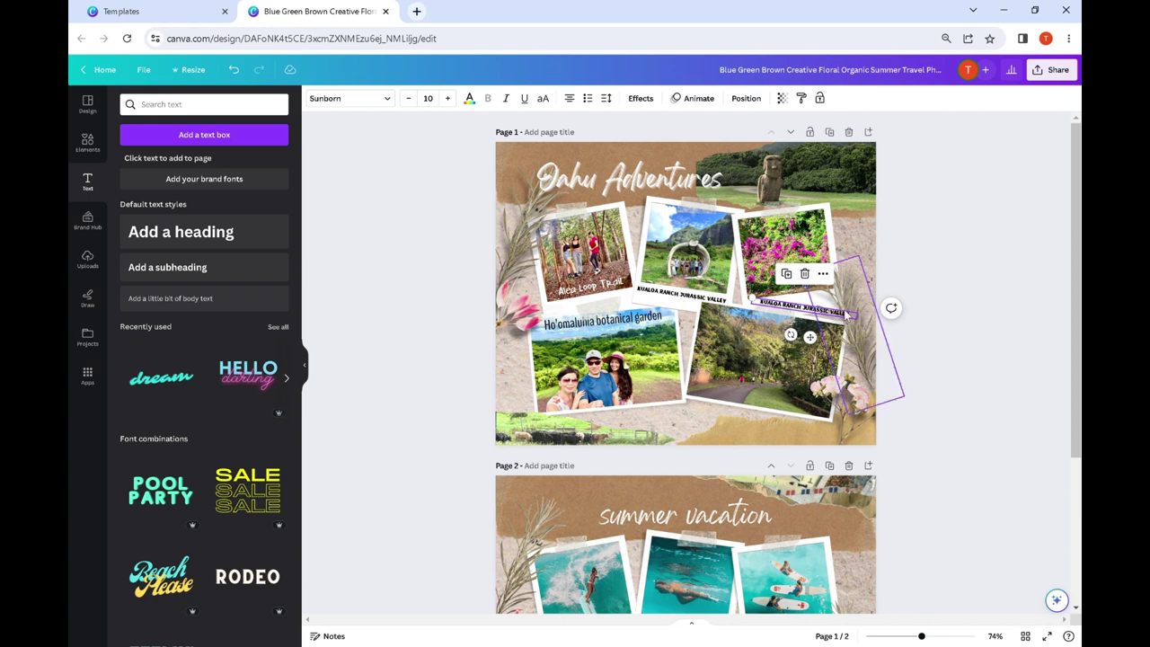
pyautogui.scroll(5, 798, 344)
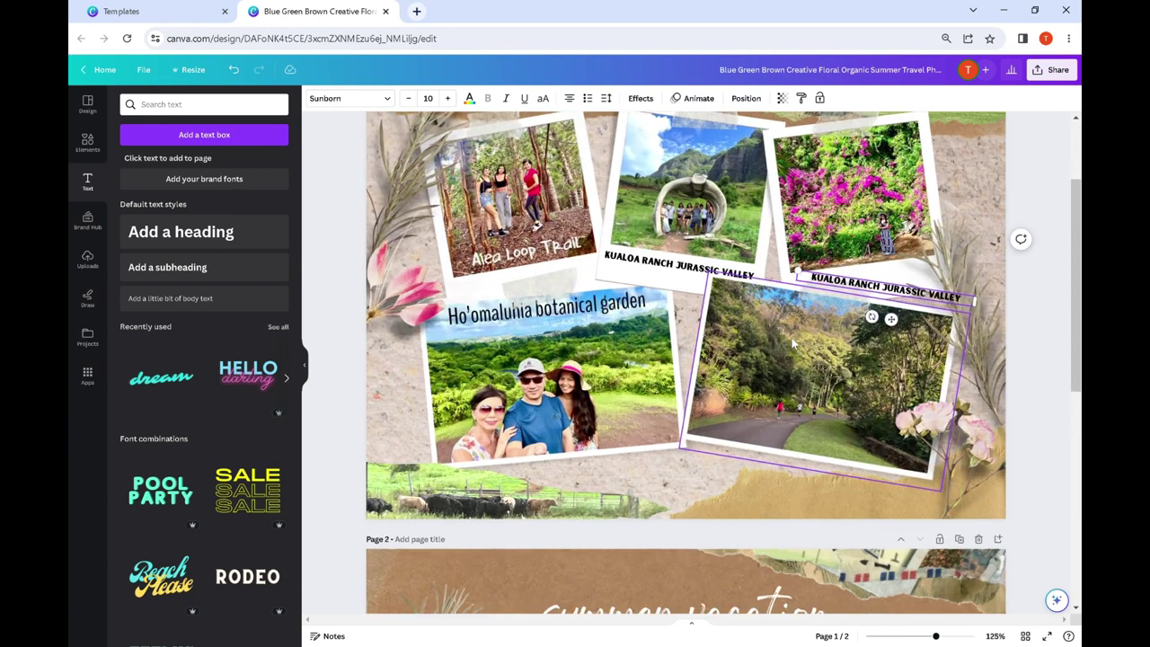
pyautogui.moveTo(870, 317)
pyautogui.mouseDown()
pyautogui.moveTo(880, 331)
pyautogui.moveTo(892, 313)
pyautogui.mouseUp()
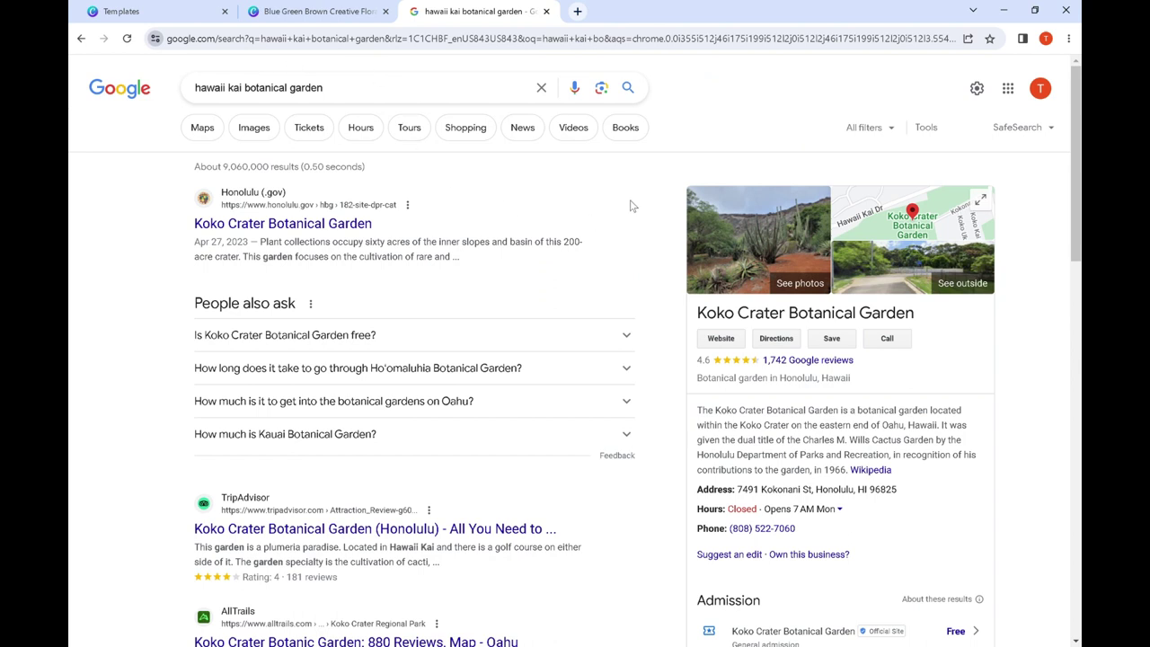
# Copy "Koko Crater Botanical Garden" from the Google results and replace the duplicated caption's text with it in Canva.
pyautogui.moveTo(918, 316); pyautogui.dragTo(705, 319)
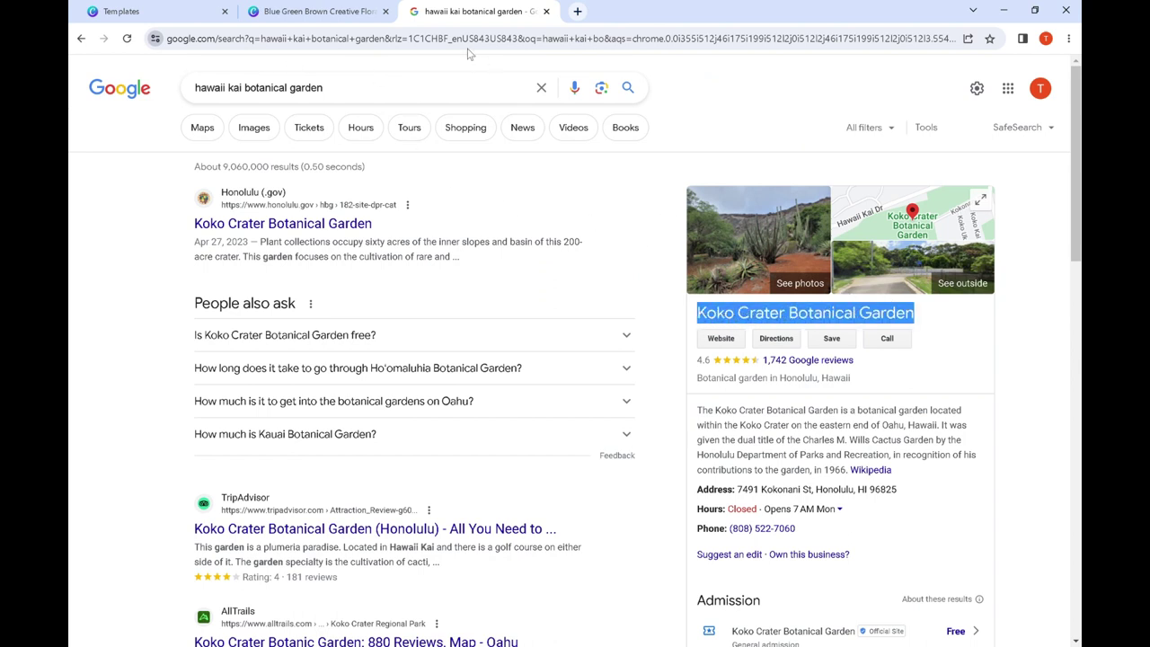
pyautogui.click(316, 16)
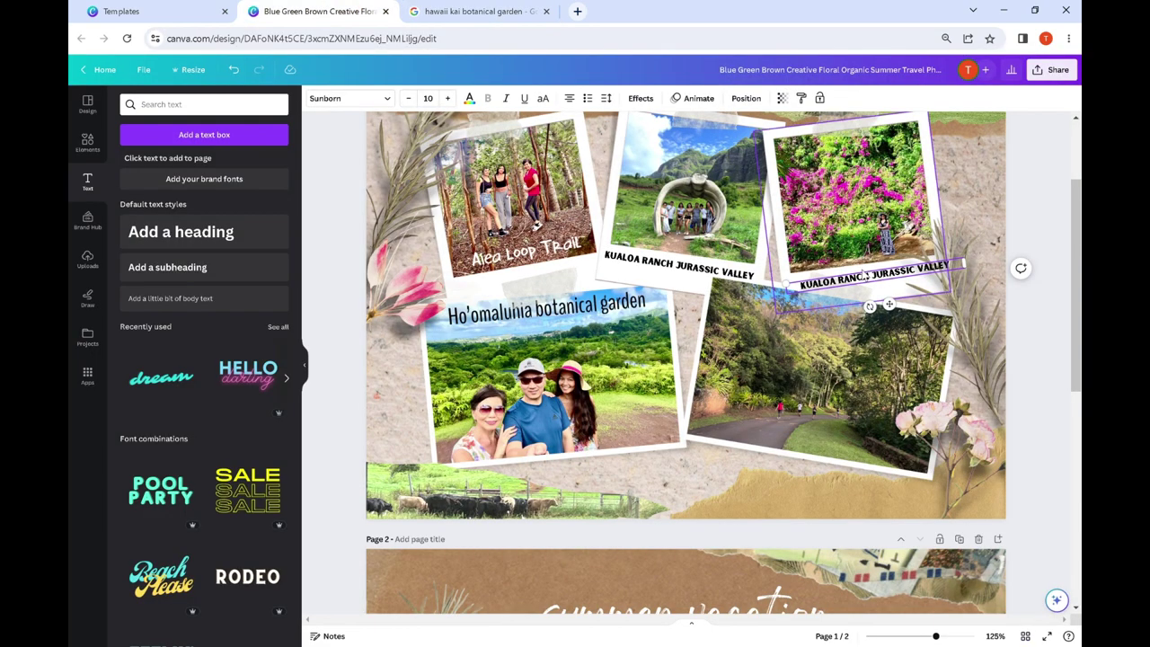
pyautogui.doubleClick(866, 280)
pyautogui.write('KOKO CRATER BOTANICAL GARDEN')
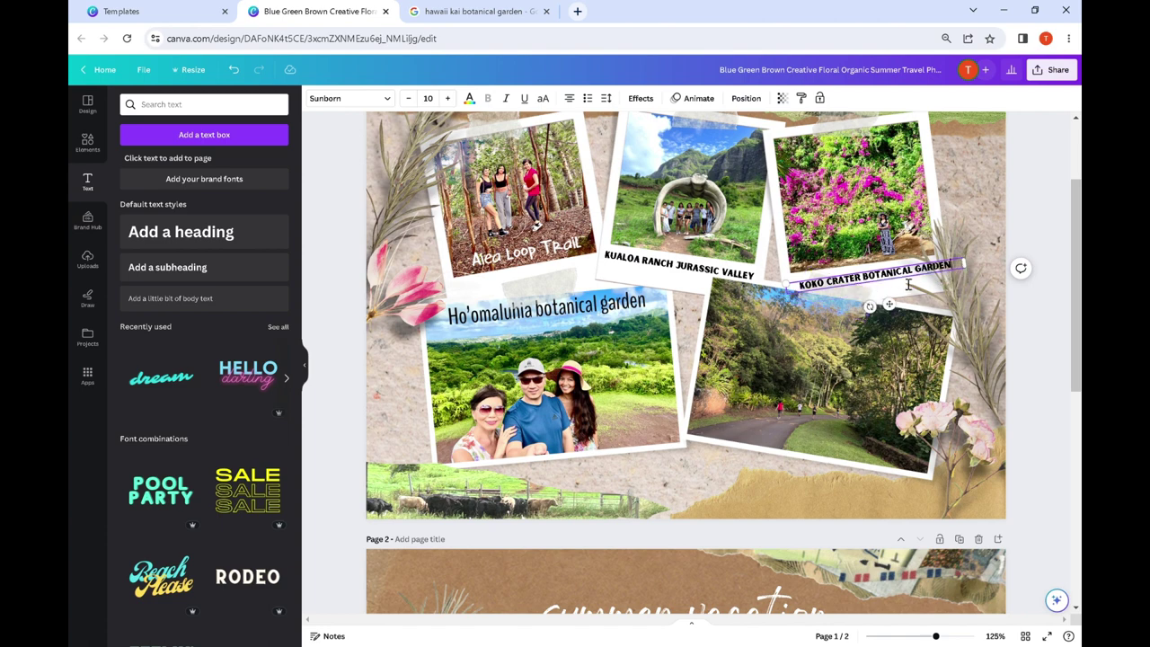
# Set the "Koko Crater Botanical Garden" caption's font size to 9 and shift it left to centre it below its photo.
pyautogui.moveTo(897, 307); pyautogui.dragTo(887, 309)
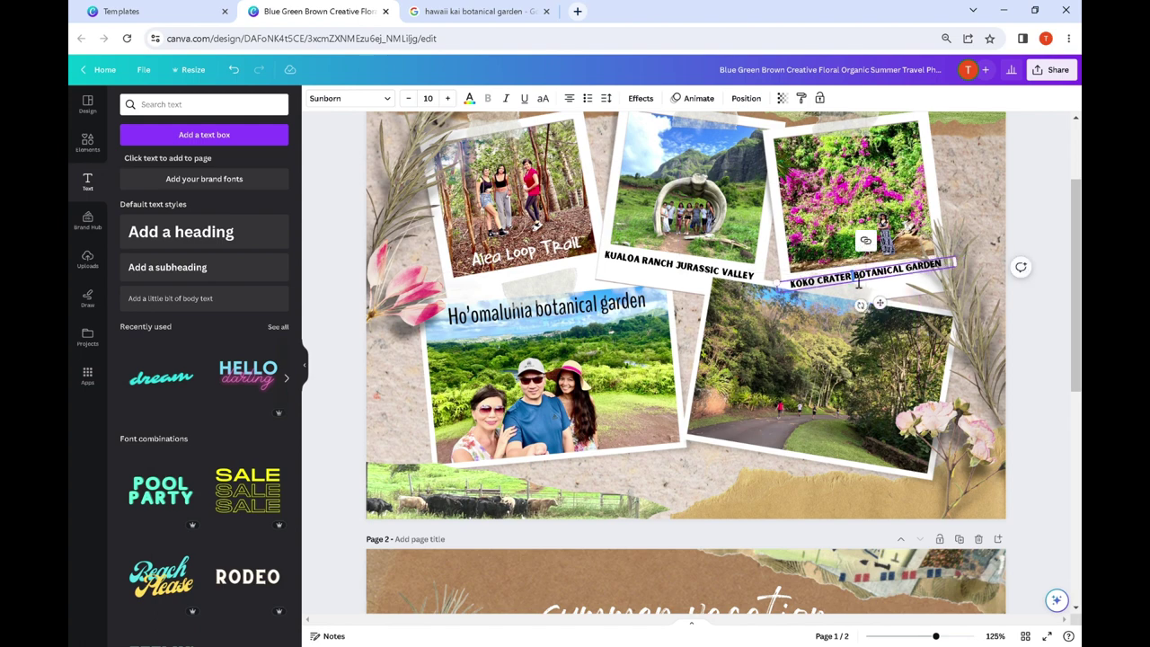
pyautogui.tripleClick(857, 281)
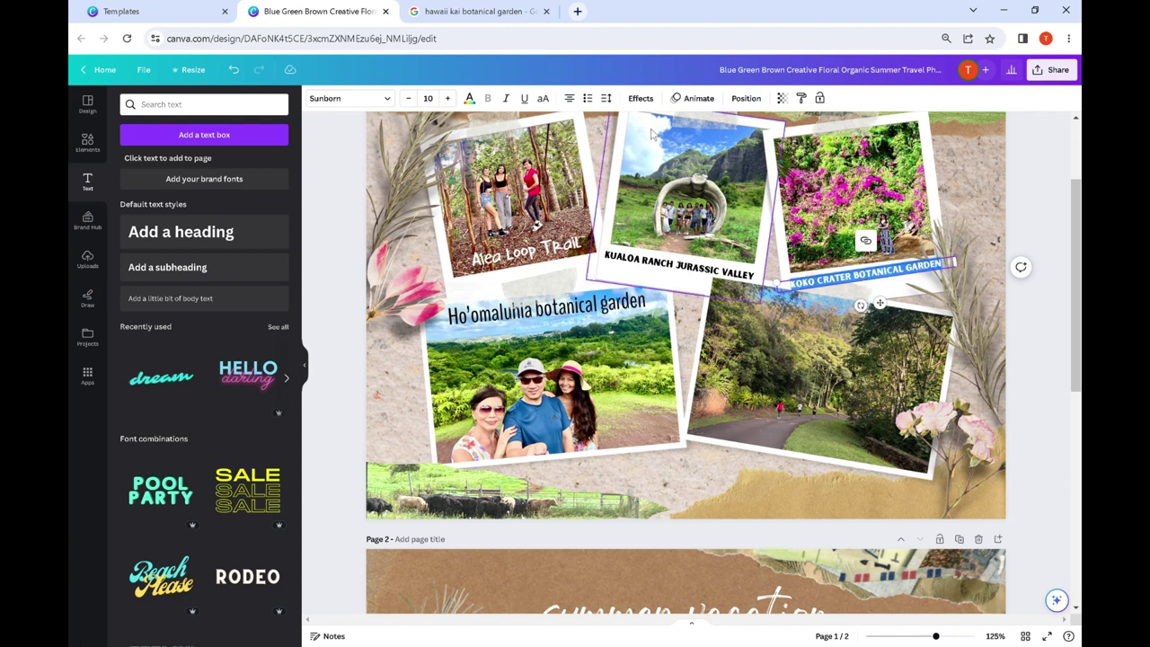
pyautogui.click(408, 97)
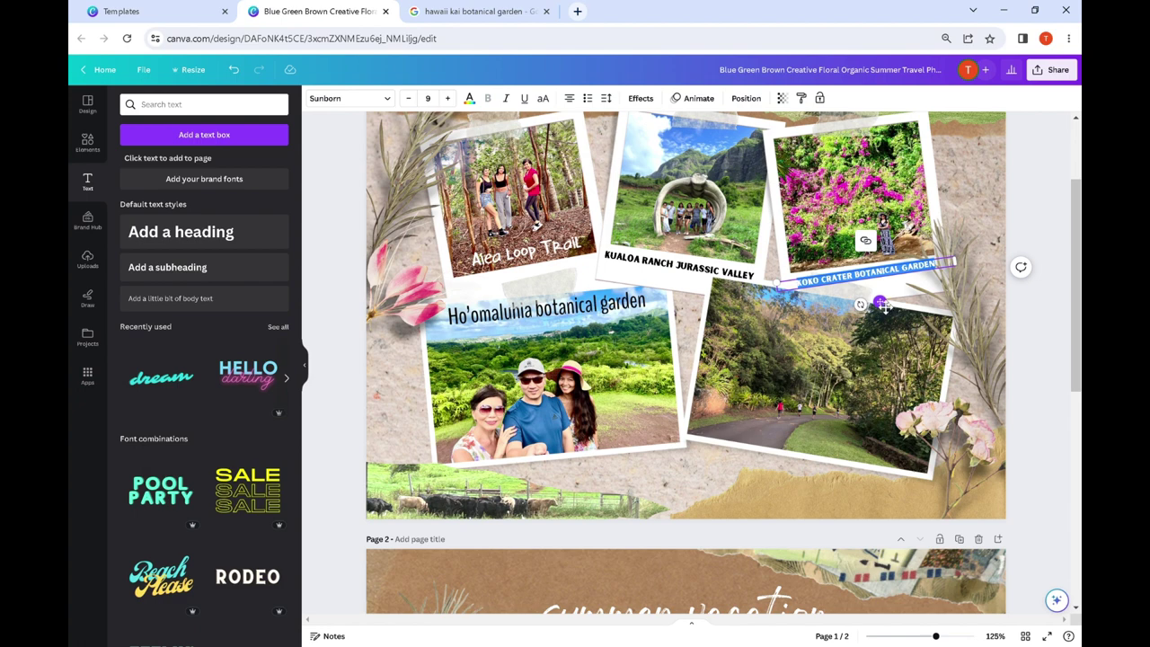
pyautogui.moveTo(883, 306); pyautogui.dragTo(883, 305)
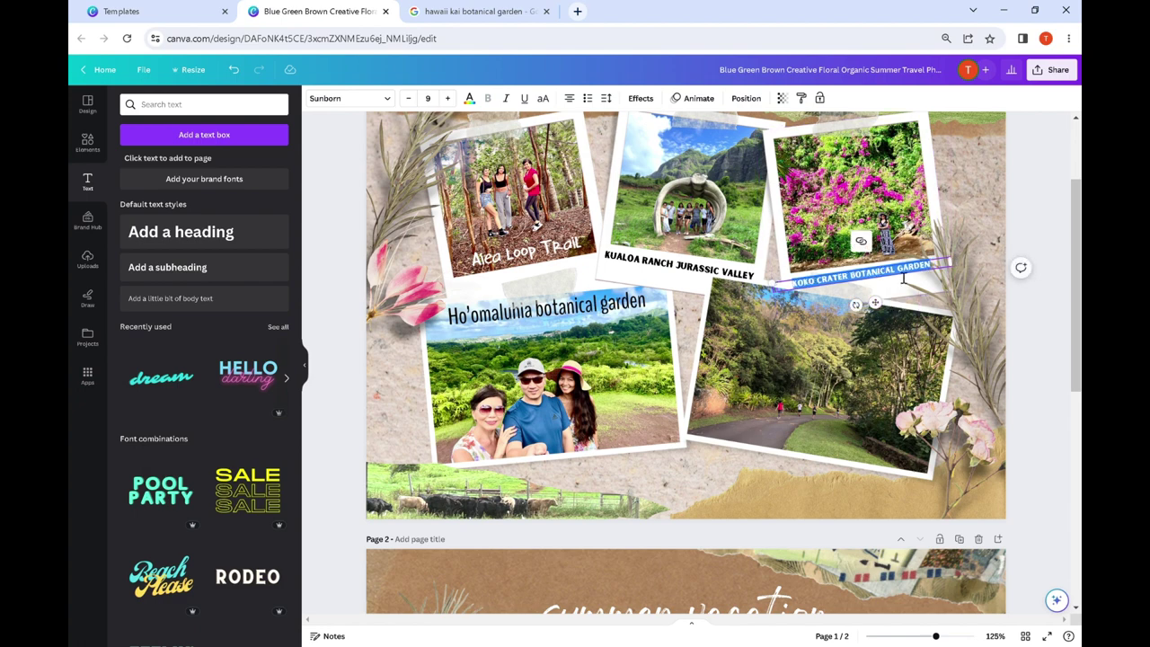
# Move the "Koko Crater Botanical Garden" caption down the layer order to directly above the Aiea Loop Trail photo's layer.
pyautogui.scroll(1, 903, 278)
pyautogui.hotkey('ctrl', '+')
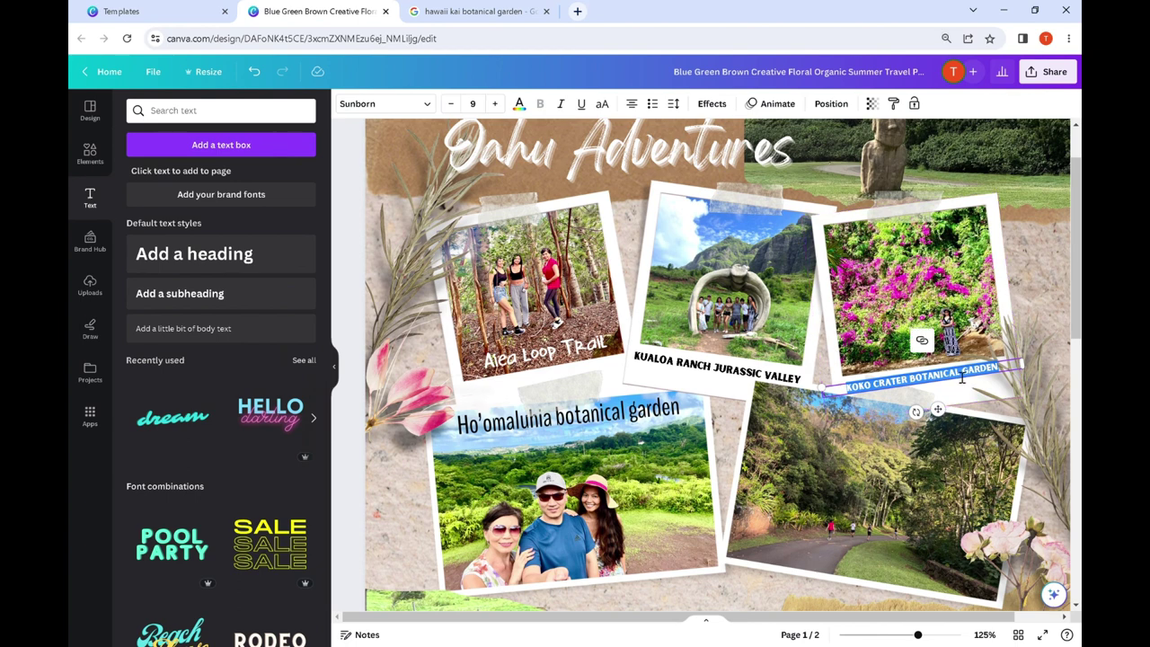
pyautogui.click(831, 104)
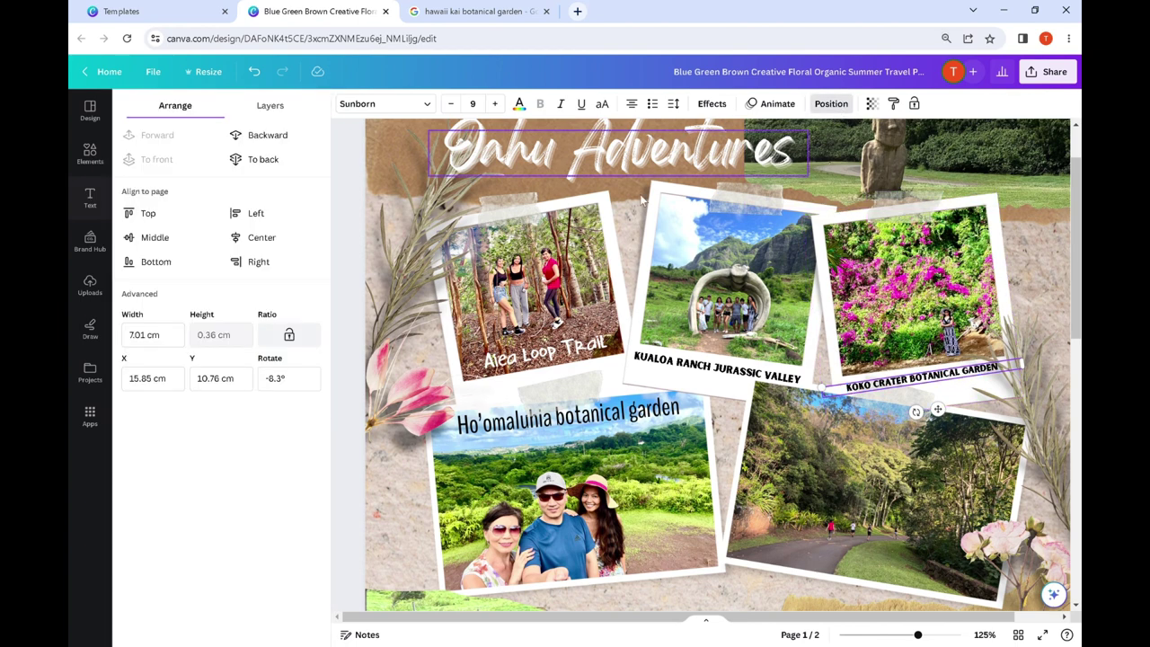
pyautogui.click(269, 105)
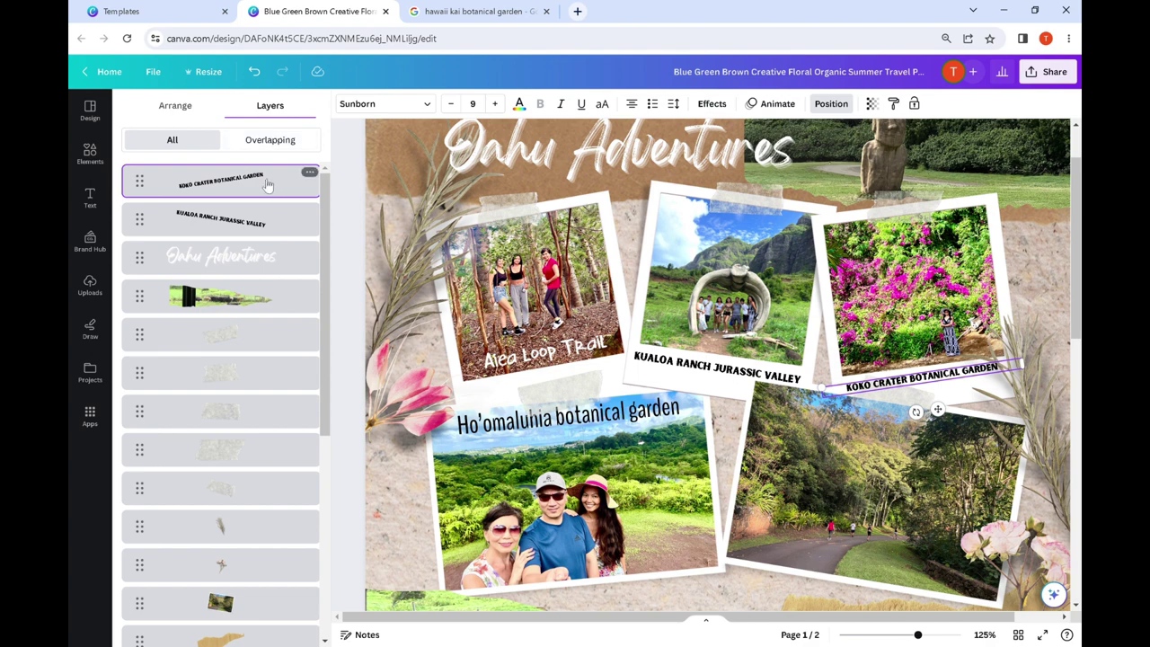
pyautogui.moveTo(267, 184); pyautogui.dragTo(274, 553)
pyautogui.scroll(-3, 270, 503)
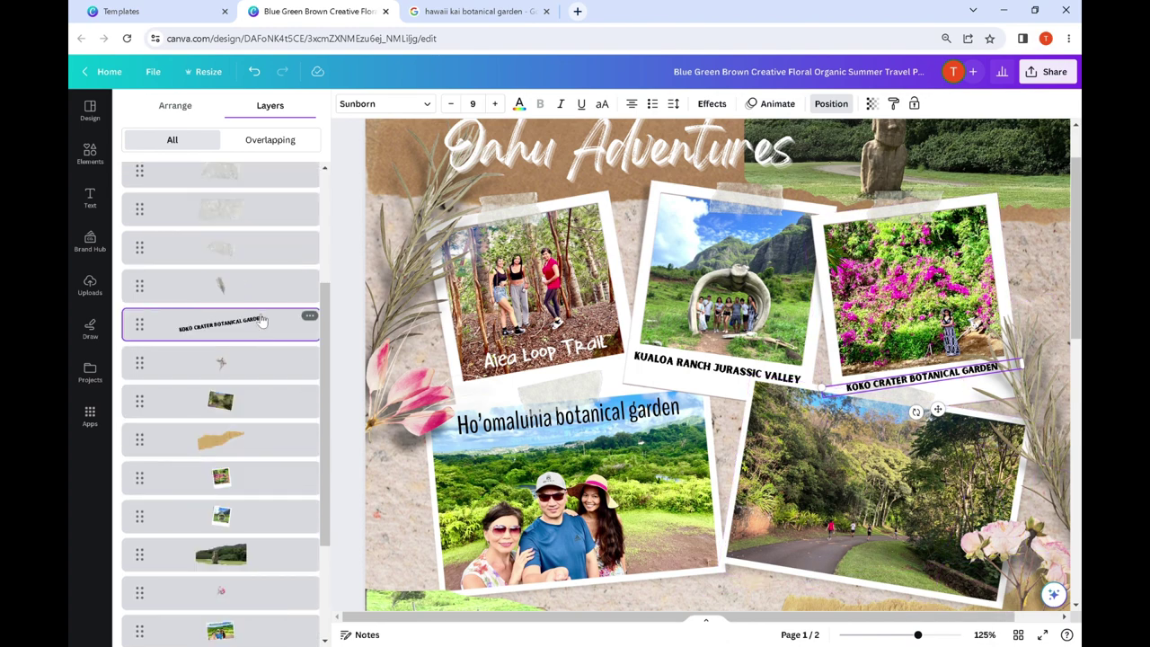
pyautogui.moveTo(258, 324); pyautogui.dragTo(260, 539)
pyautogui.scroll(-3, 262, 516)
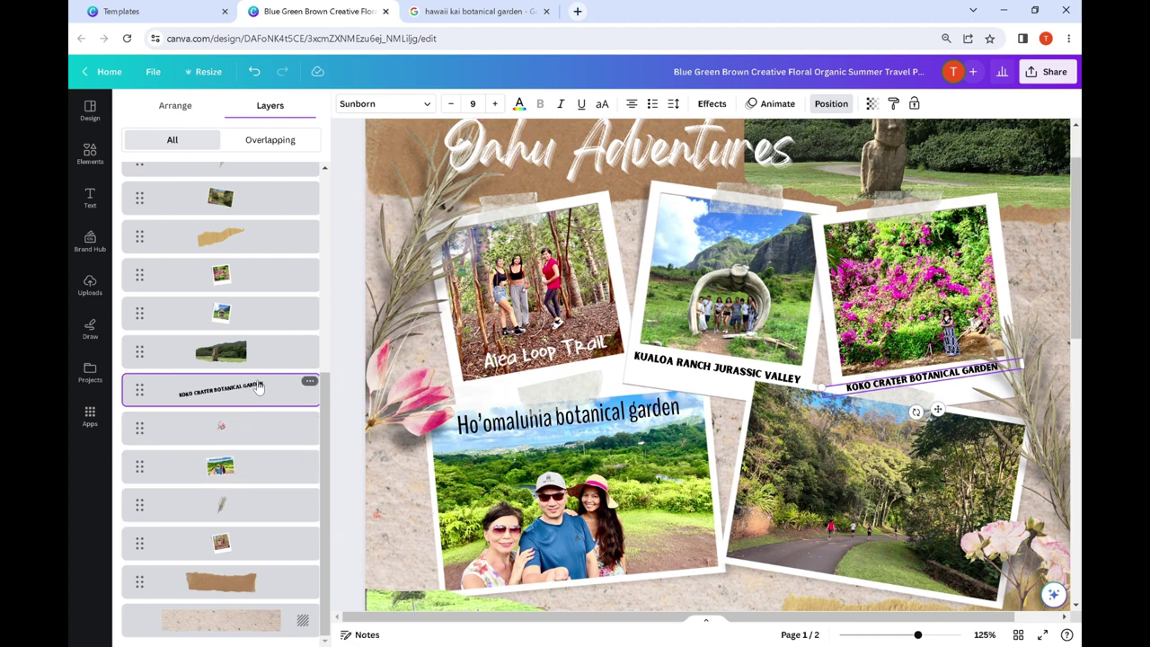
pyautogui.moveTo(258, 388); pyautogui.dragTo(255, 507)
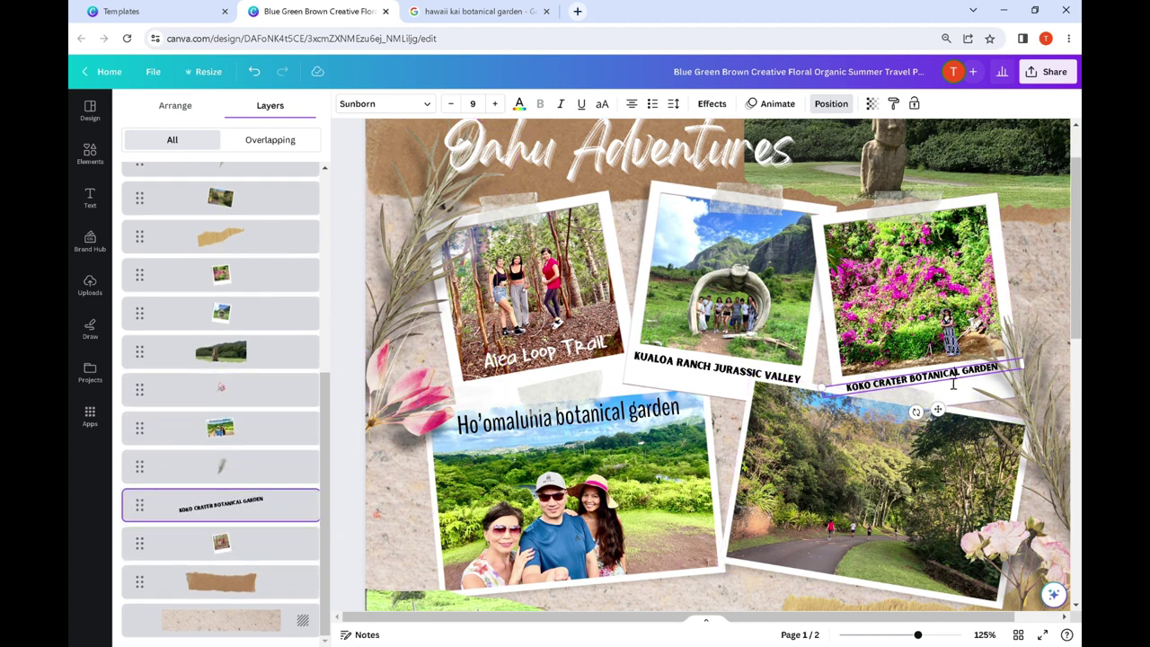
# Increase the "Koko Crater Botanical Garden" caption's font size to 10 and deselect it.
pyautogui.click(952, 385)
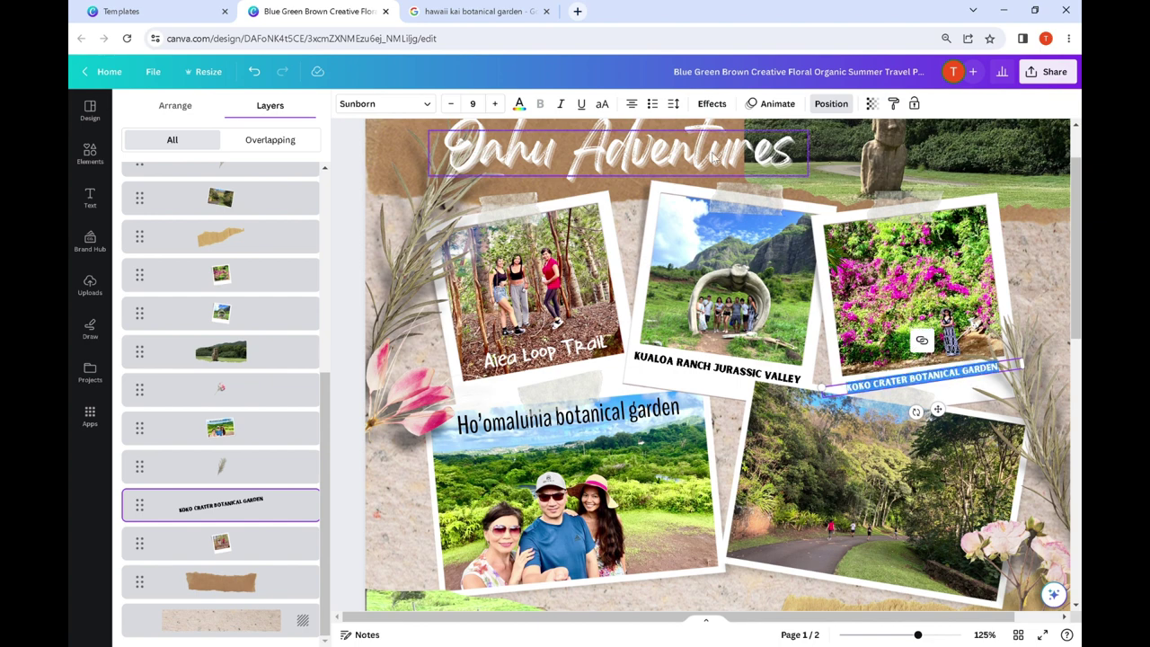
pyautogui.click(494, 104)
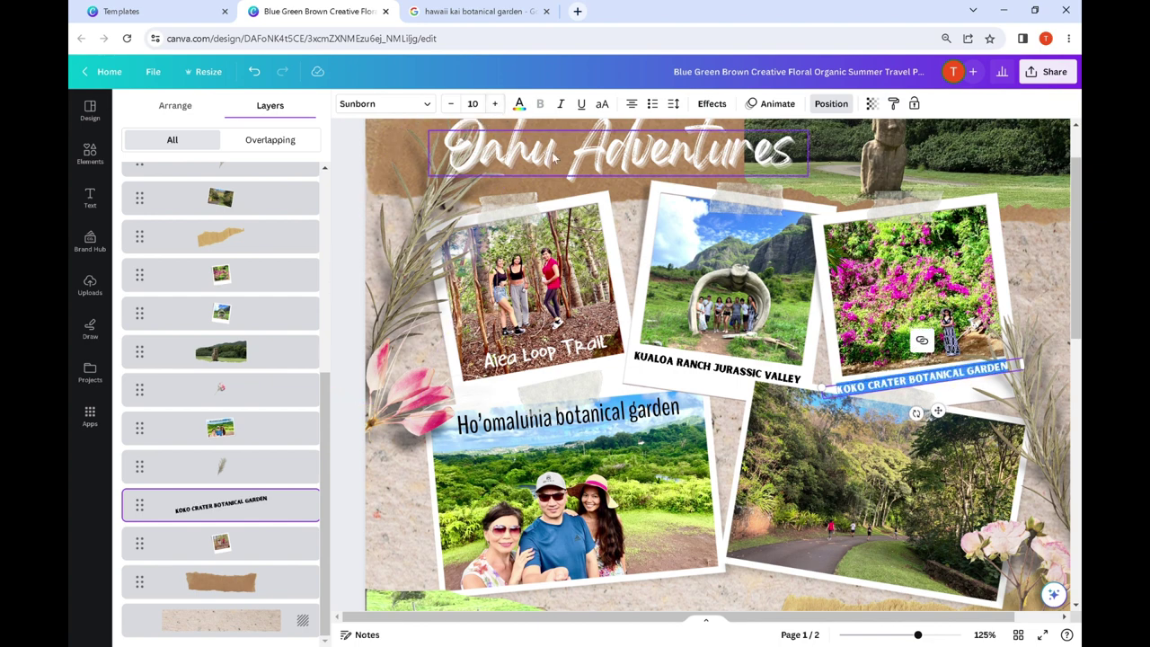
pyautogui.click(1020, 325)
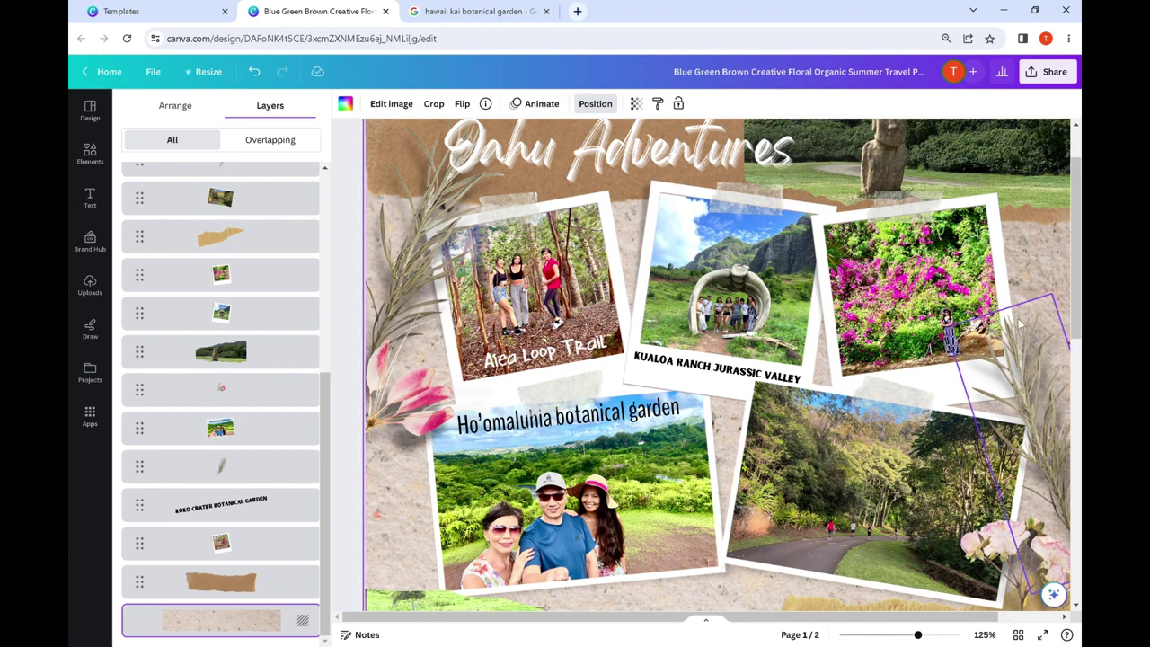
# Move the Koko Crater caption up the layer order to directly above the pink-blossom photo and below the torn tan paper.
pyautogui.hotkey('ctrl', '-')
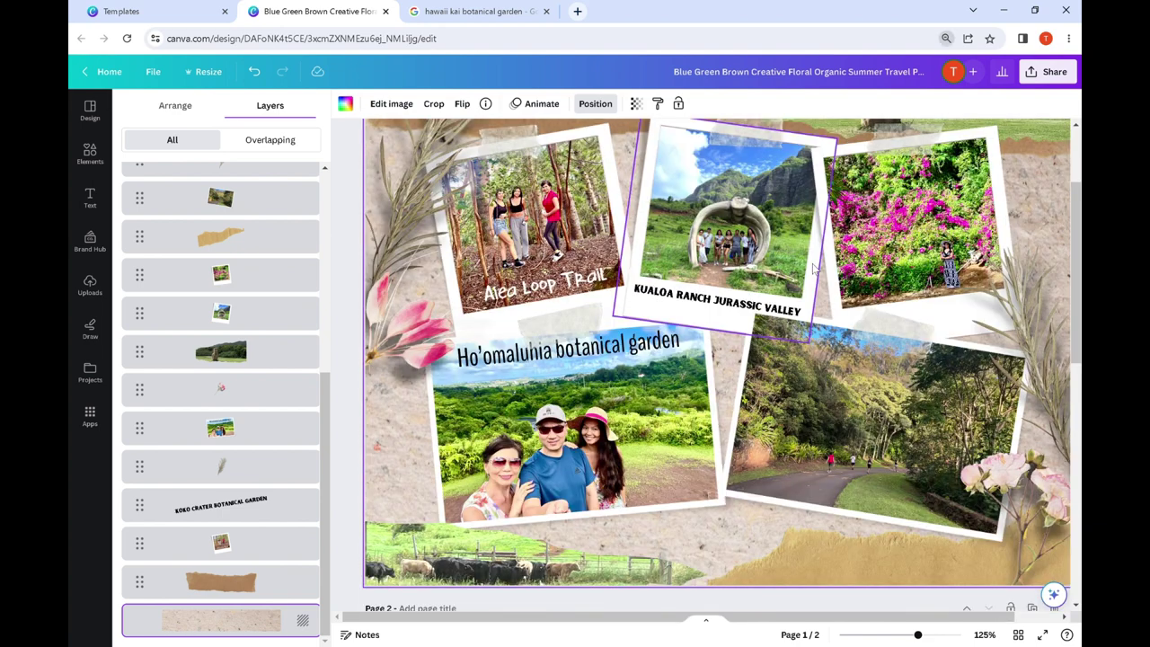
pyautogui.hotkey('ctrl', '-')
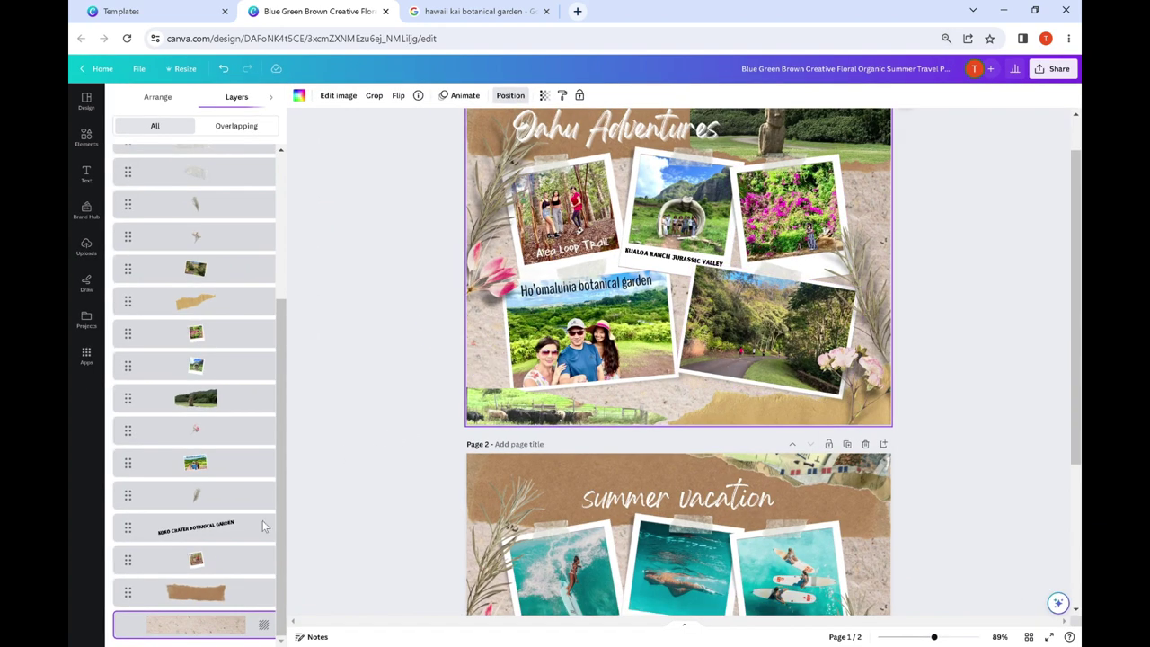
pyautogui.moveTo(207, 534); pyautogui.dragTo(215, 326)
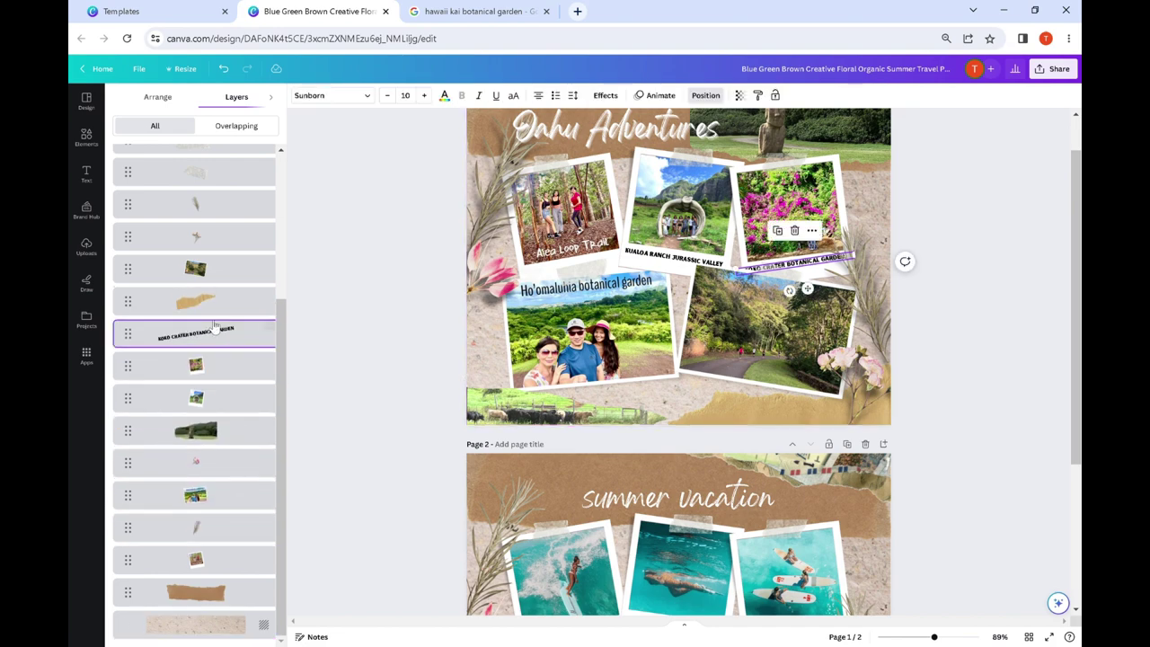
pyautogui.press('Escape')
pyautogui.hotkey('ctrl', '=')
pyautogui.hotkey('ctrl', '=')
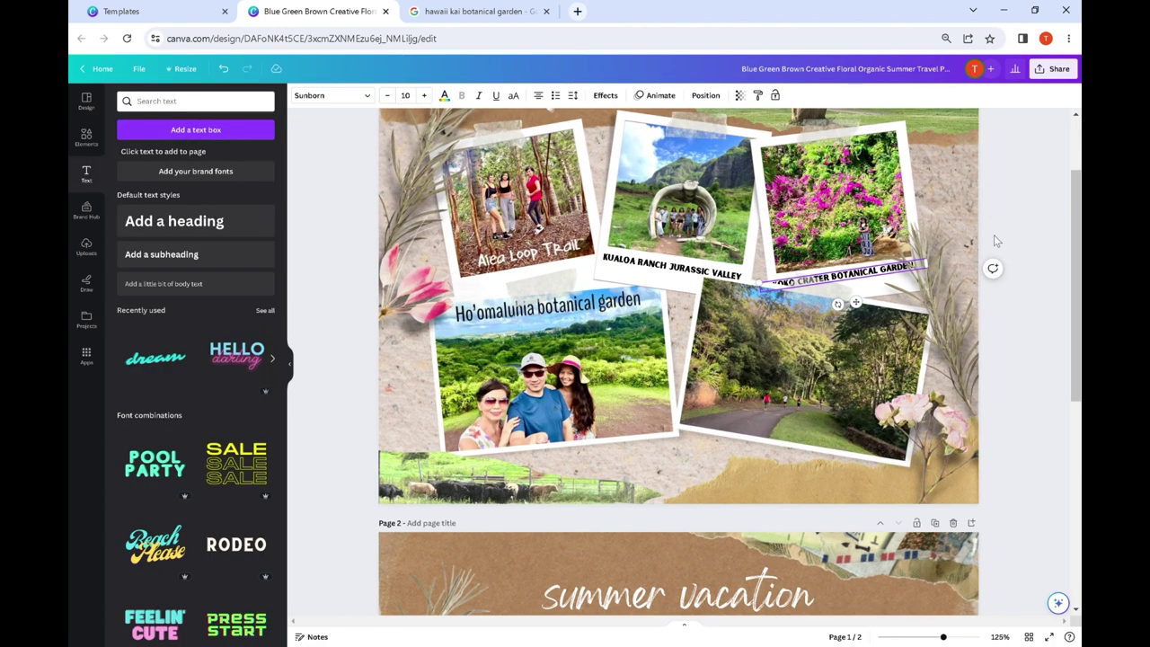
pyautogui.scroll(2, 1022, 287)
pyautogui.click(948, 324)
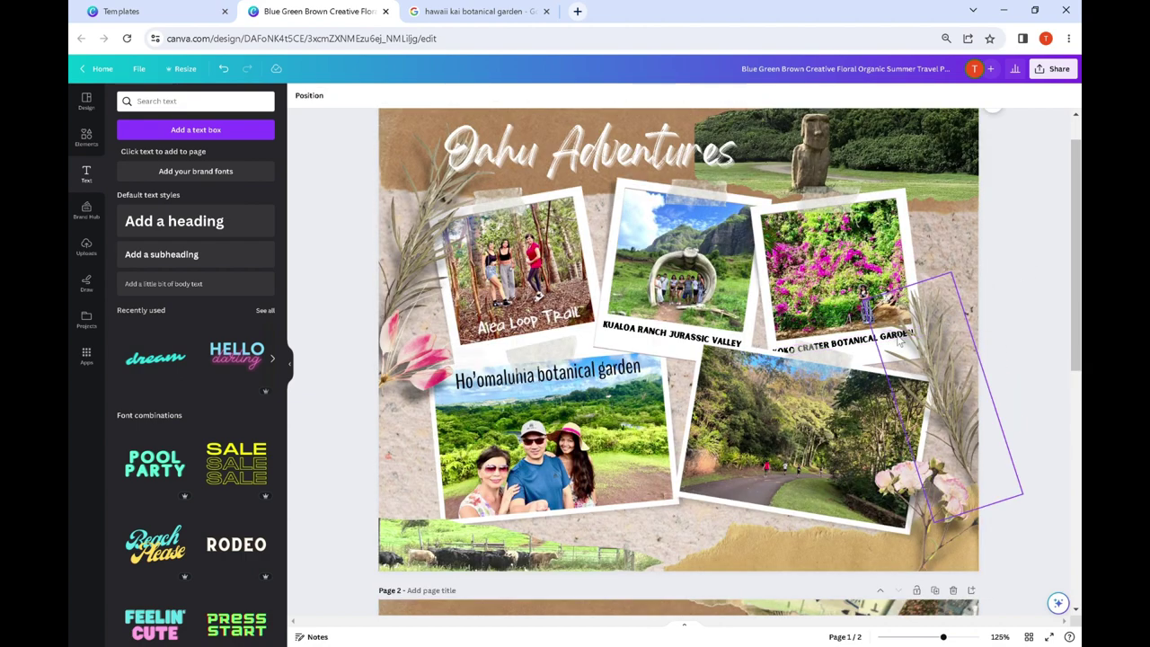
# Set the font size of the "Koko Crater Botanical Garden" caption to 9.
pyautogui.click(901, 342)
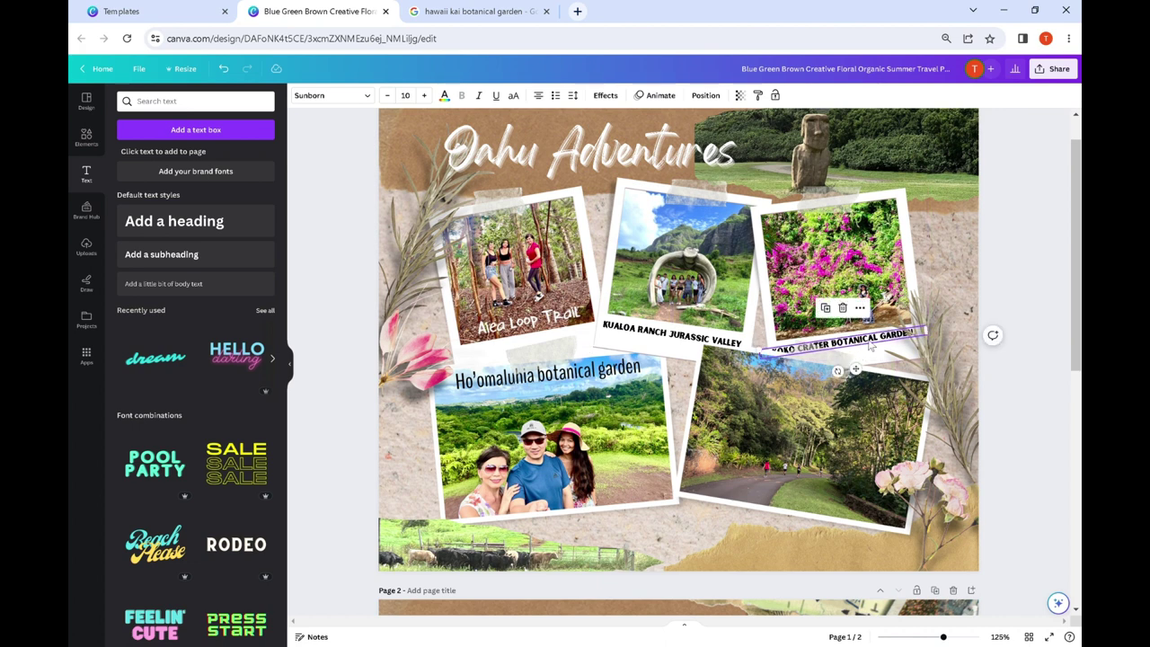
pyautogui.doubleClick(869, 345)
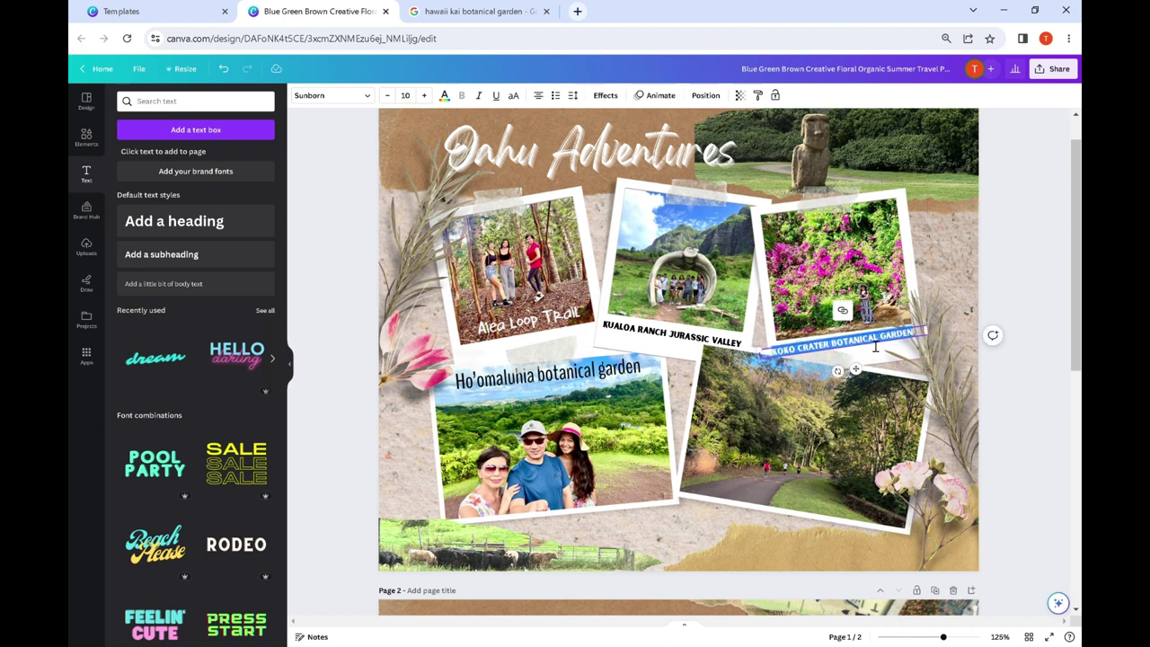
pyautogui.hotkey('ctrl', 'a')
pyautogui.click(388, 95)
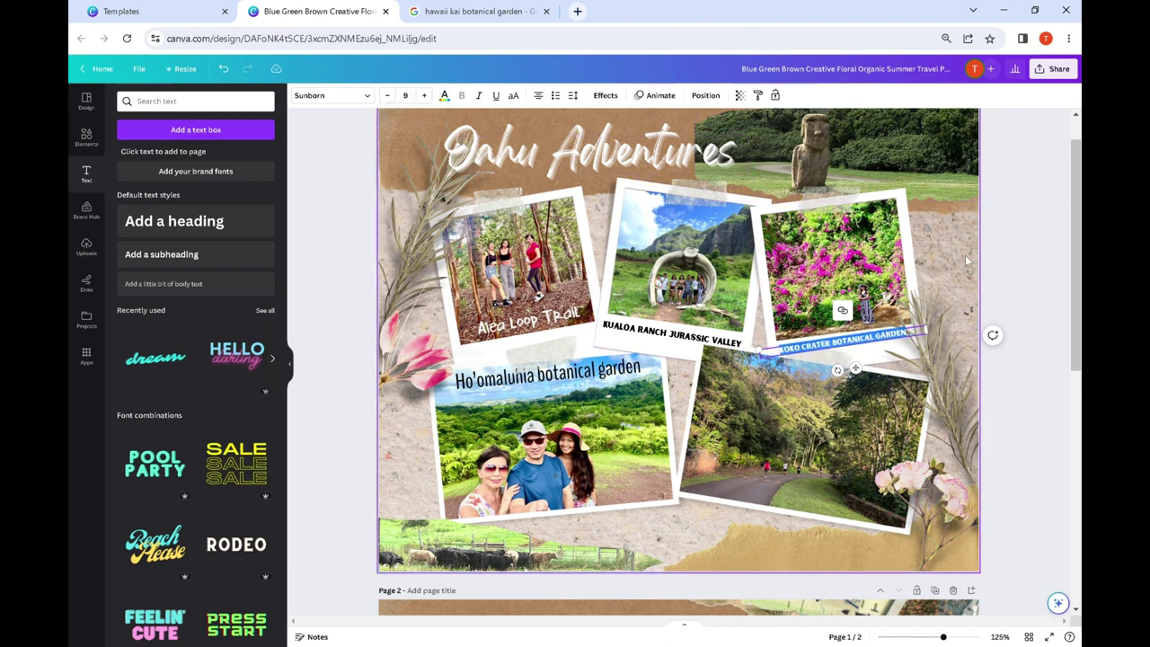
pyautogui.click(1039, 236)
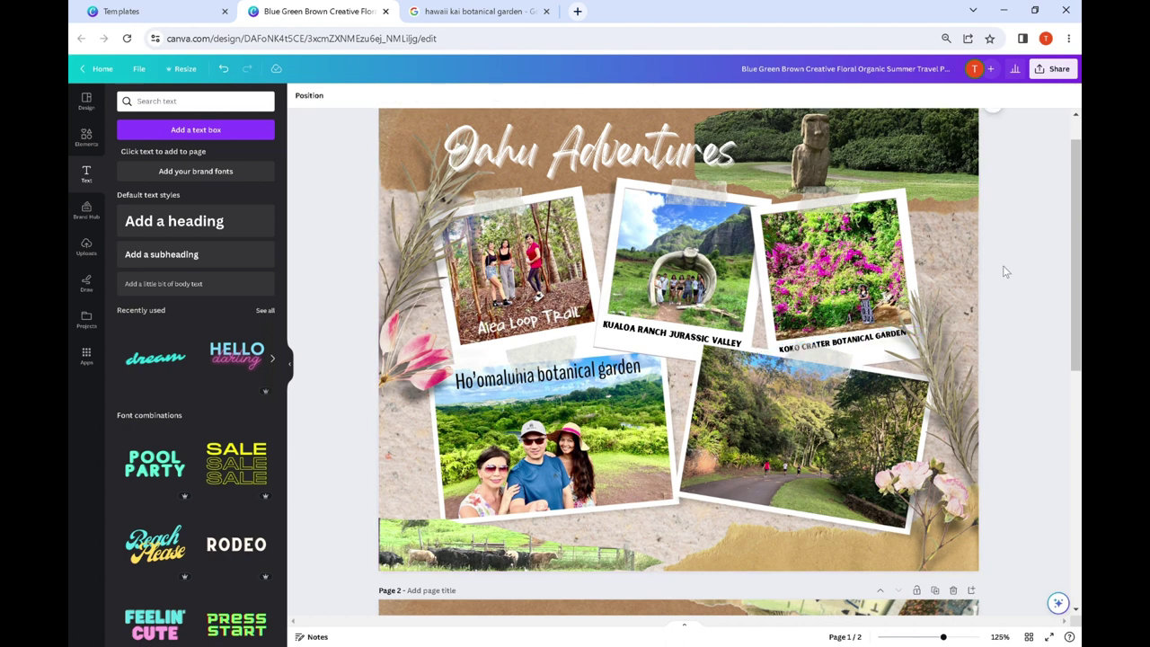
# Nudge the "Koko Crater Botanical Garden" caption slightly right along the frame's lower border.
pyautogui.click(855, 346)
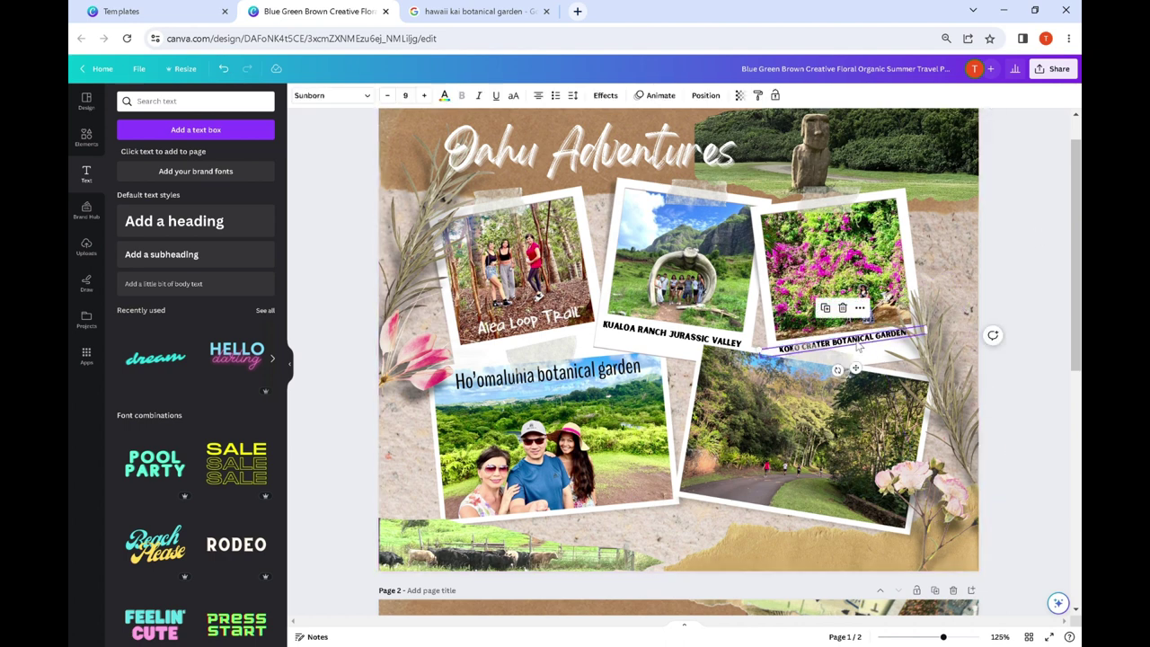
pyautogui.moveTo(859, 346); pyautogui.dragTo(865, 350)
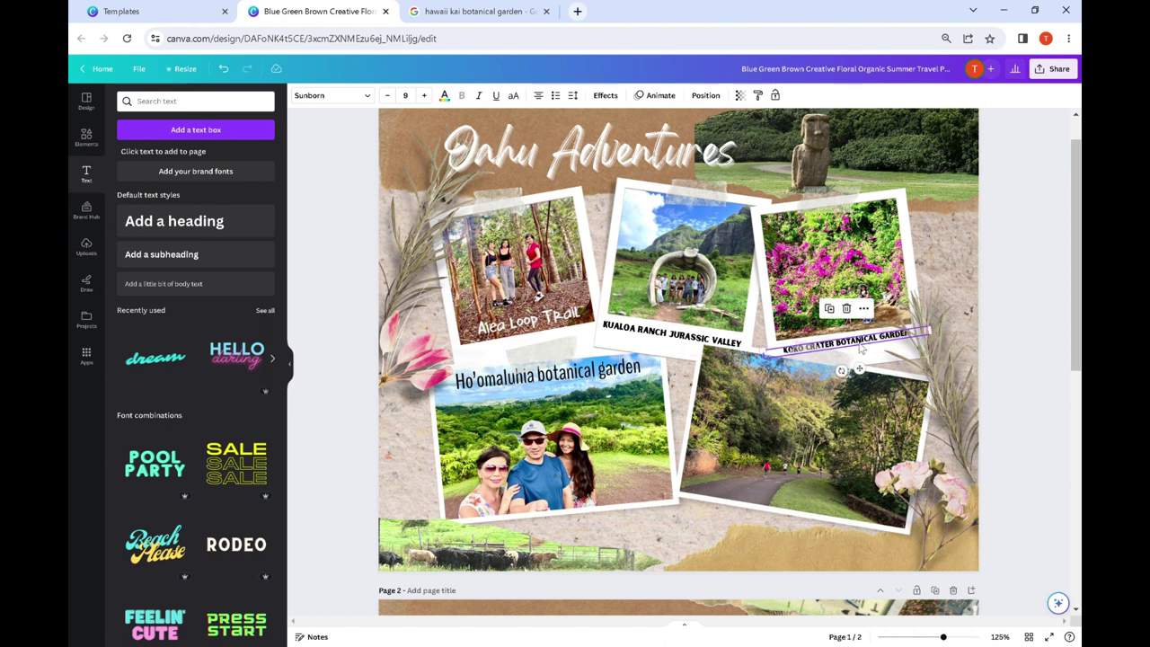
pyautogui.click(1039, 229)
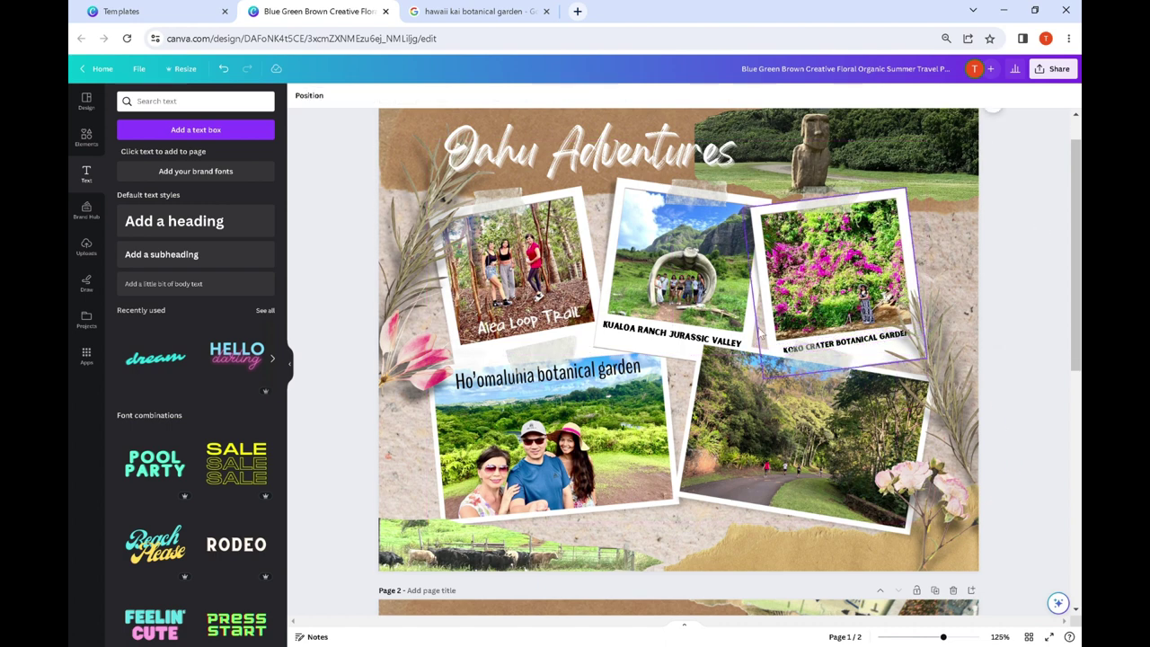
# Reduce the "Kualoa Ranch Jurassic Valley" caption's font size by one point to match the Koko Crater caption.
pyautogui.click(666, 338)
pyautogui.click(670, 337)
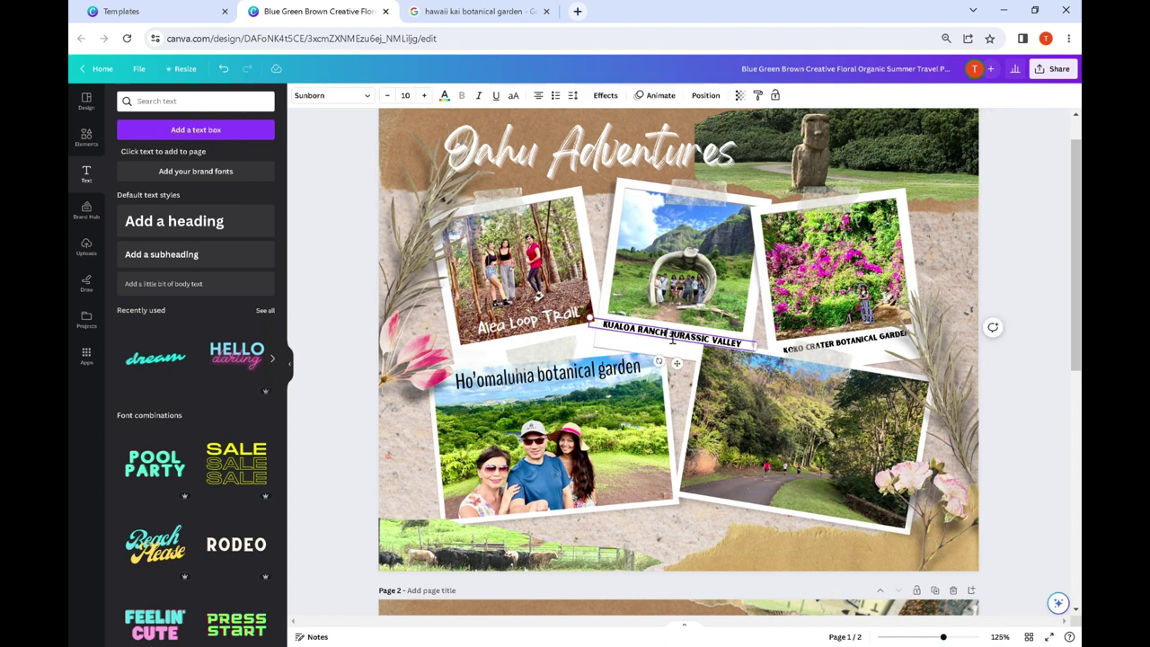
pyautogui.hotkey('ctrl', 'a')
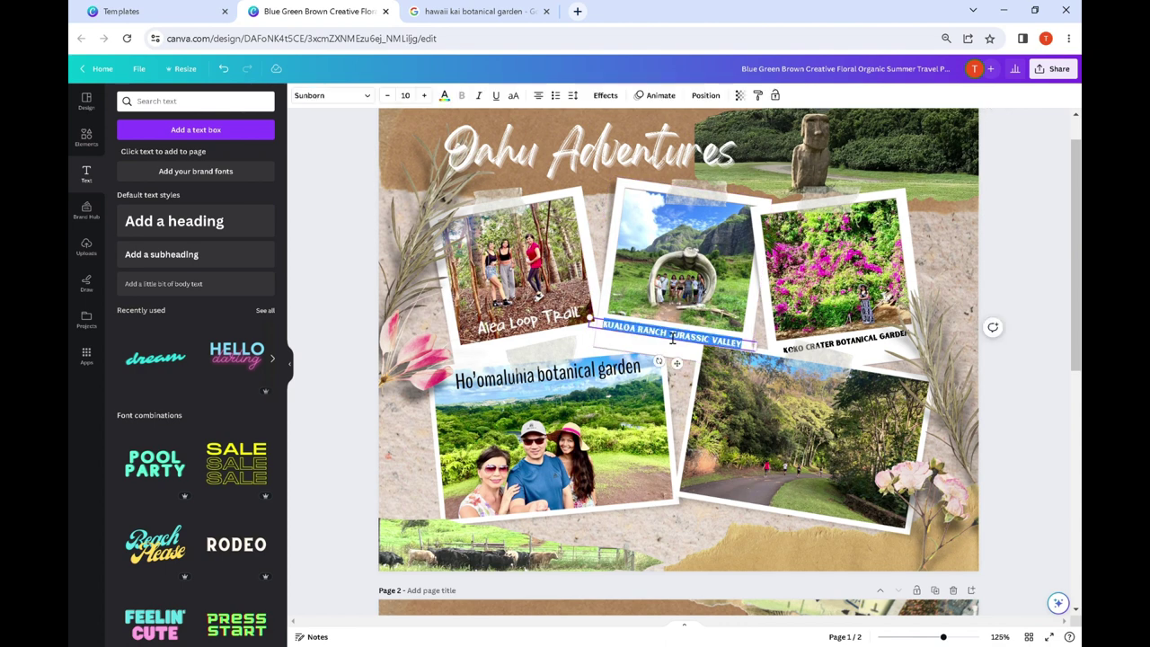
pyautogui.click(393, 99)
pyautogui.click(325, 172)
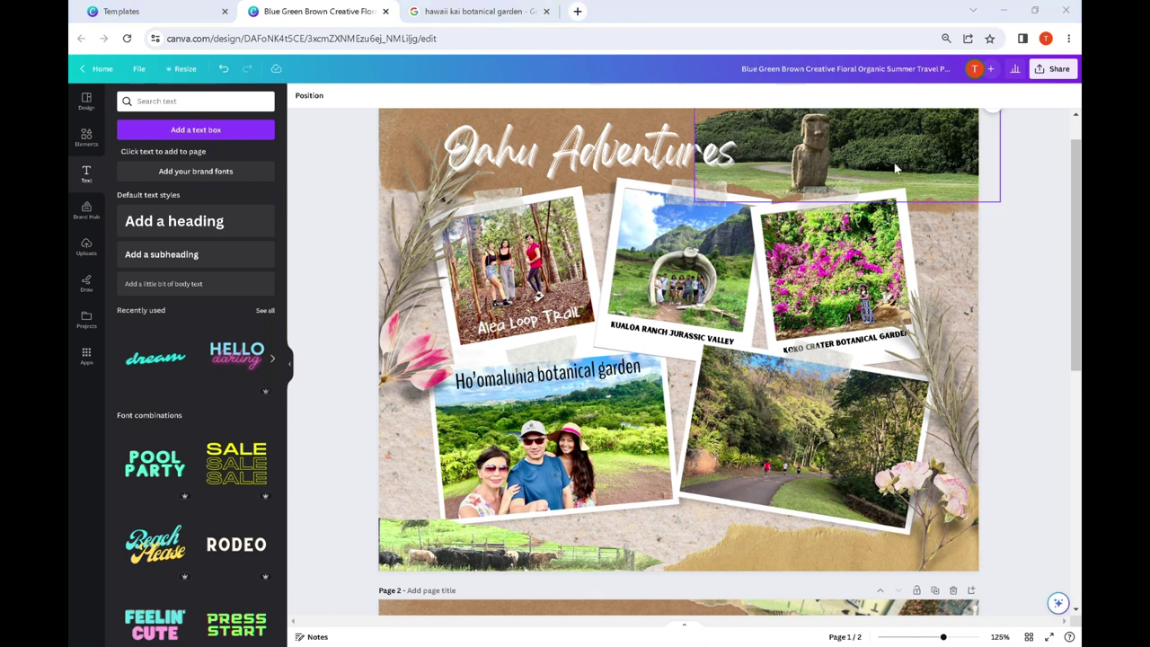
# Add a text box on the torn tan paper below the road photo and enter the date 11/5/22.
pyautogui.click(256, 135)
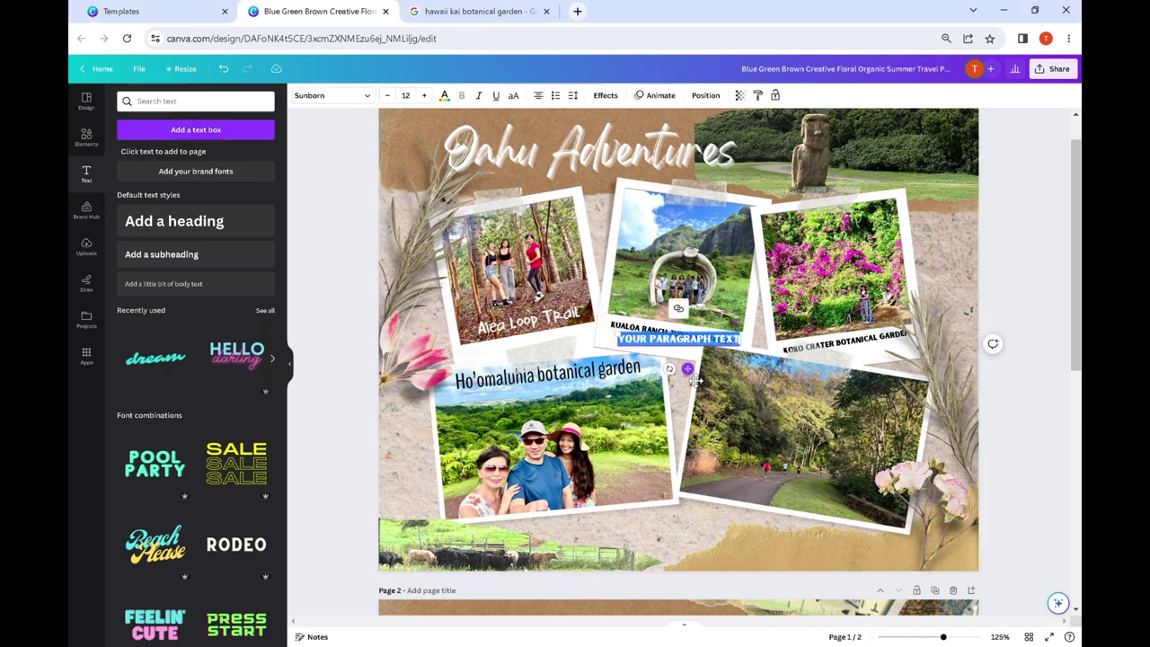
pyautogui.moveTo(688, 369); pyautogui.dragTo(839, 594)
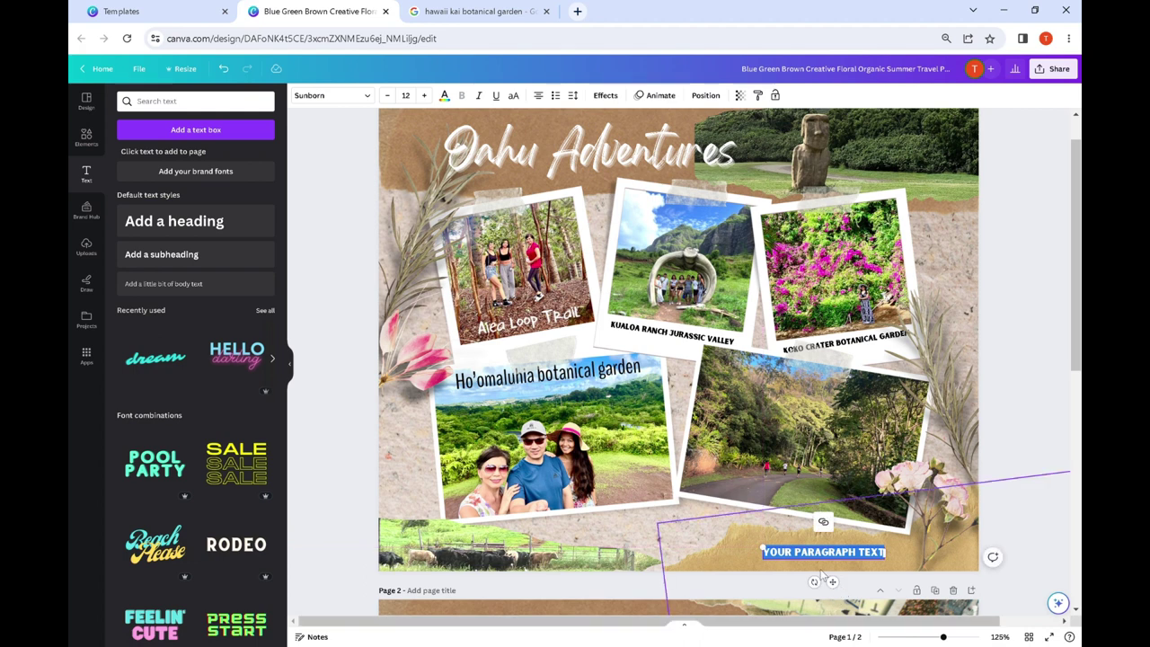
pyautogui.press('BackSpace')
pyautogui.write('1/')
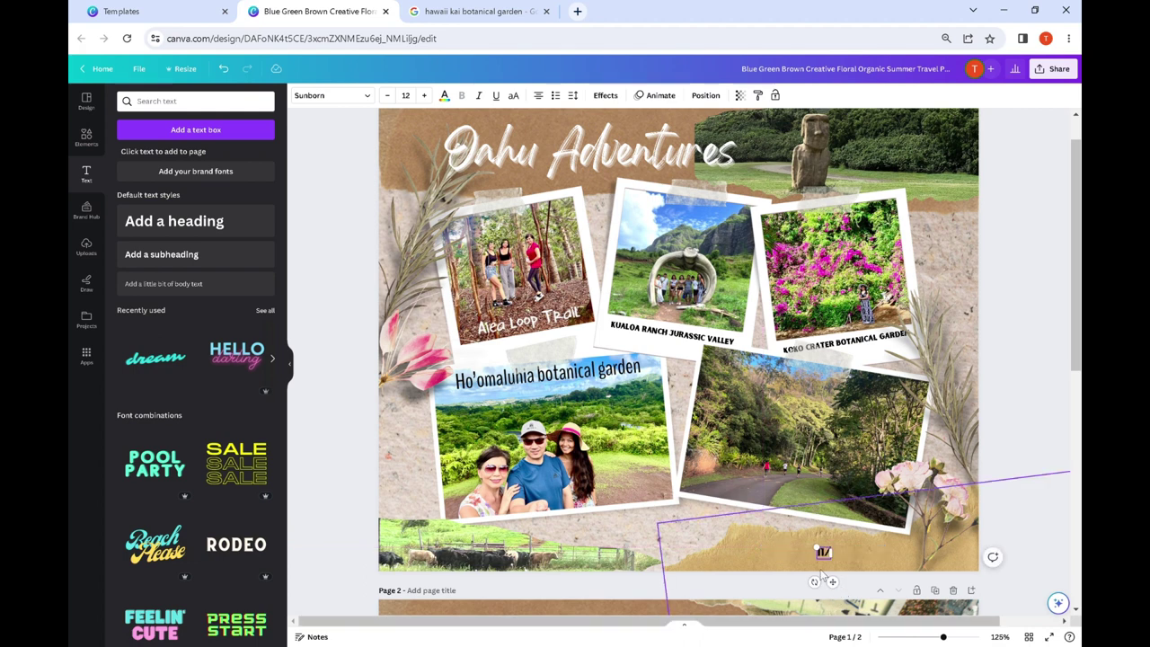
pyautogui.write('5/22')
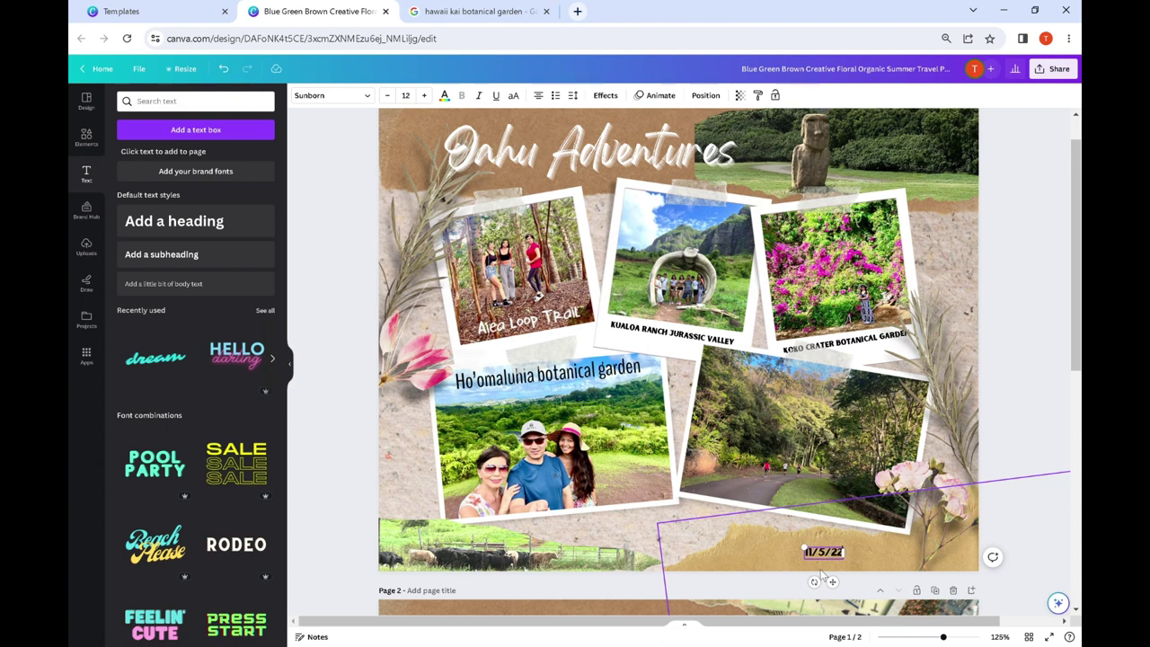
# Set the 11/5/22 date's font size to 16, keeping its black text colour.
pyautogui.hotkey('ctrl', 'a')
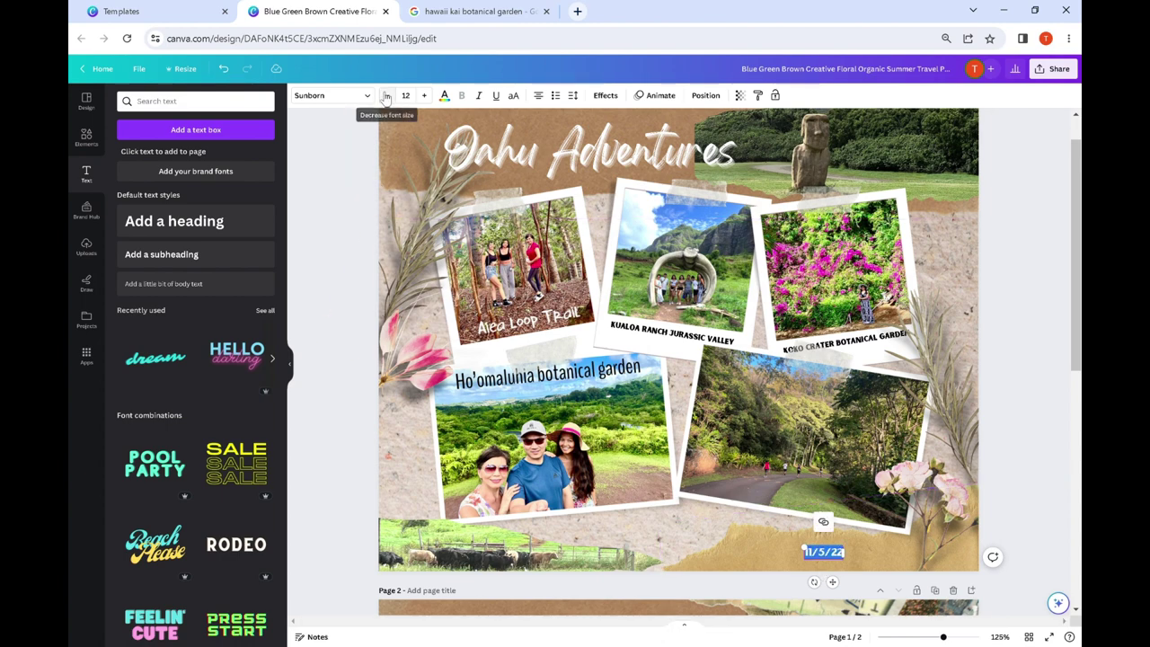
pyautogui.click(423, 95)
pyautogui.click(424, 95)
pyautogui.click(424, 95)
pyautogui.click(424, 95)
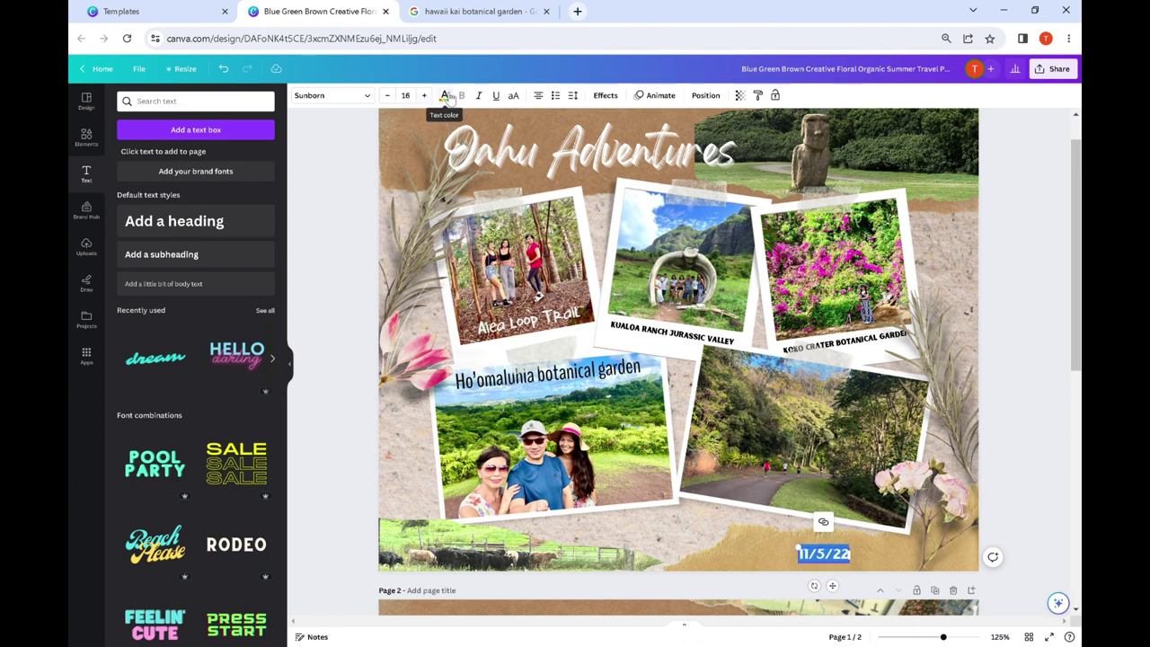
pyautogui.click(444, 96)
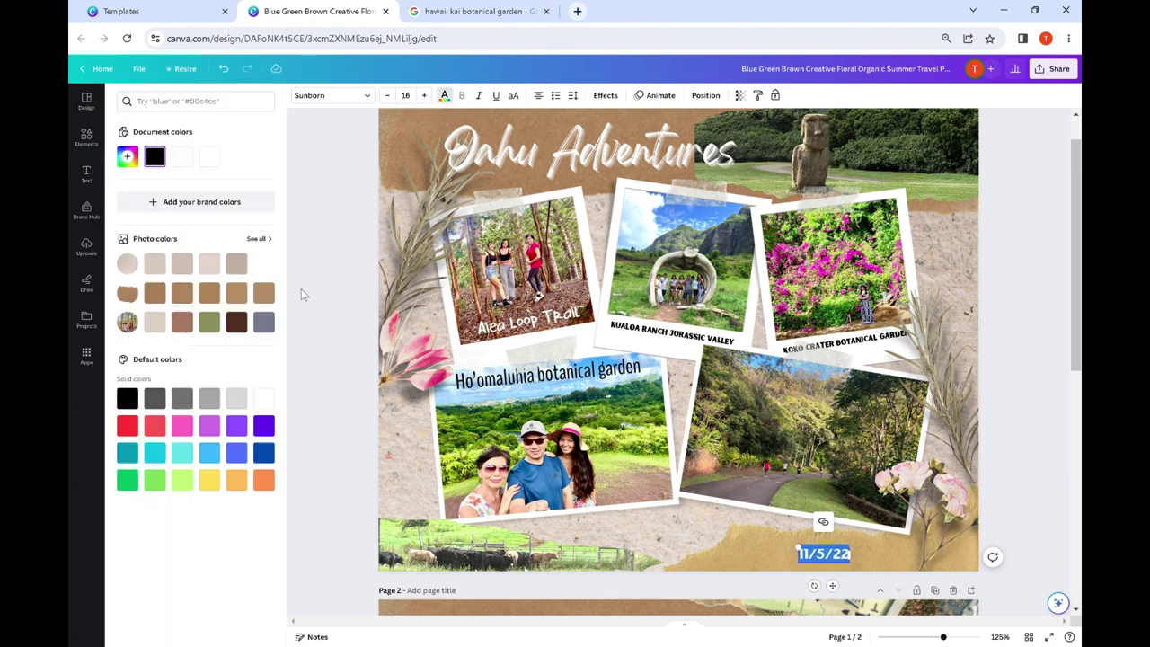
pyautogui.press('Escape')
pyautogui.press('Escape')
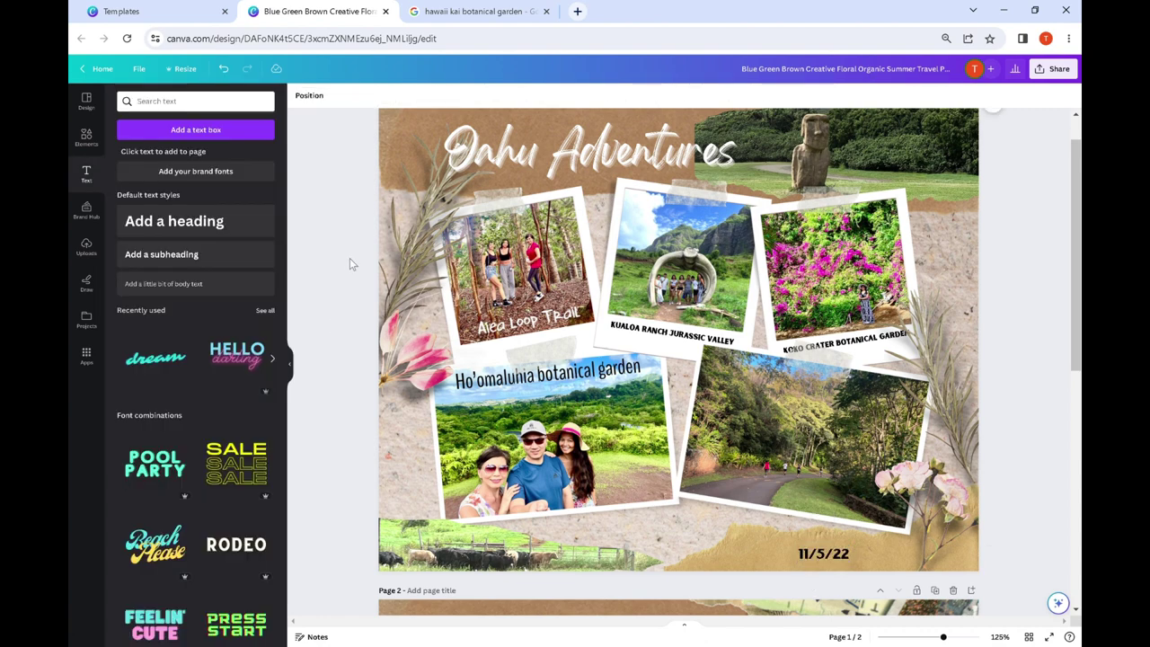
# Move the 11/5/22 date below the lower-right corner of the Ho'omaluhia photo and rotate it to match that frame's tilt.
pyautogui.click(811, 555)
pyautogui.moveTo(838, 591); pyautogui.dragTo(675, 553)
pyautogui.click(645, 532)
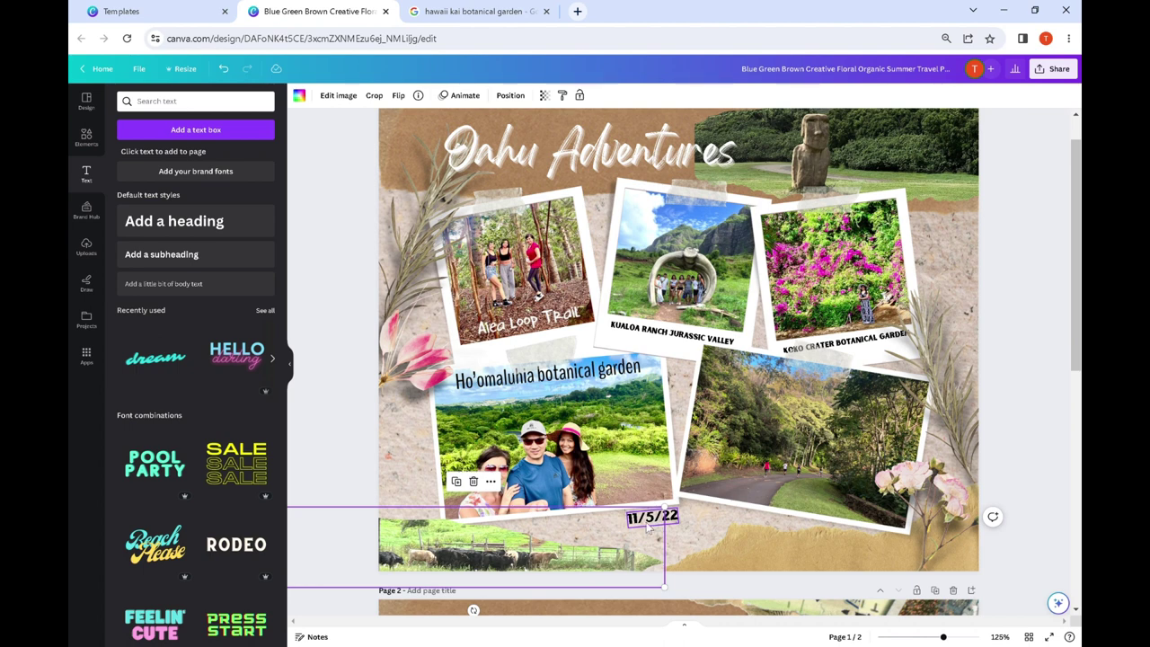
# Change the text colour of the 11/5/22 date below the Ho'omaluhia photo to white.
pyautogui.click(649, 526)
pyautogui.click(653, 528)
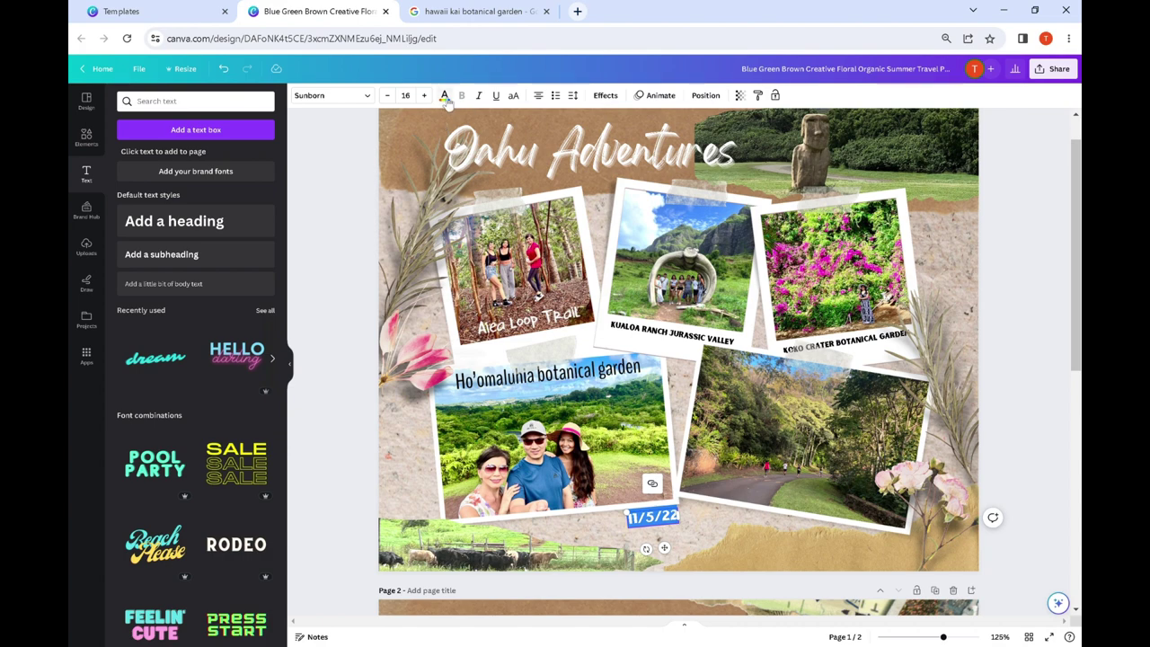
pyautogui.click(444, 96)
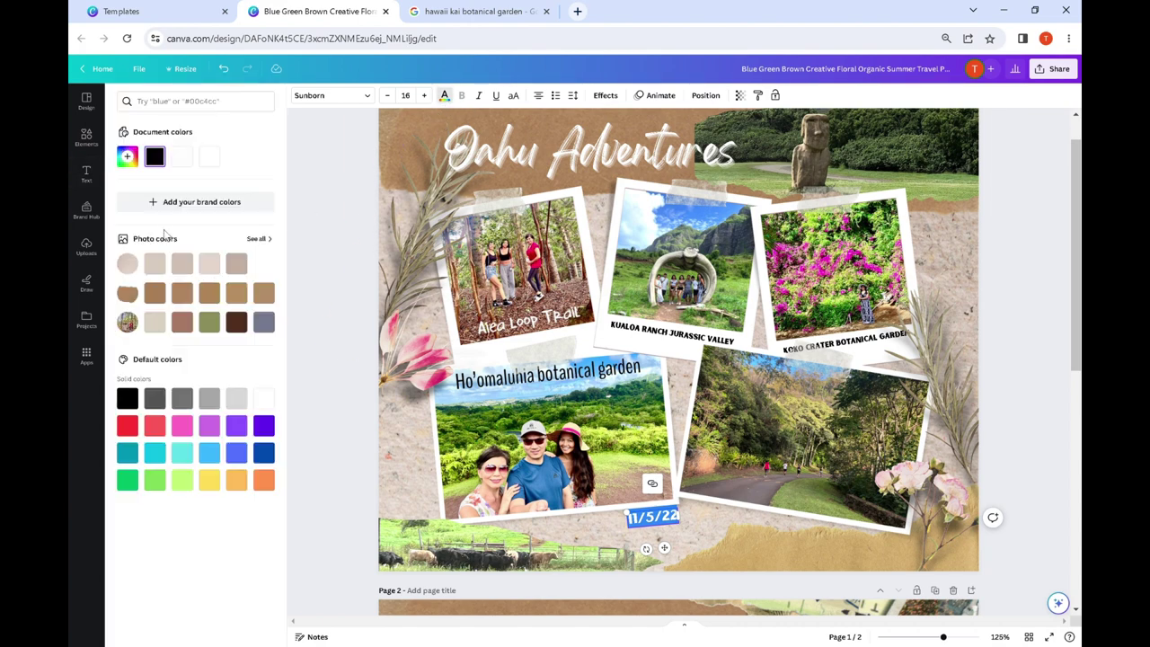
pyautogui.click(208, 156)
pyautogui.click(316, 205)
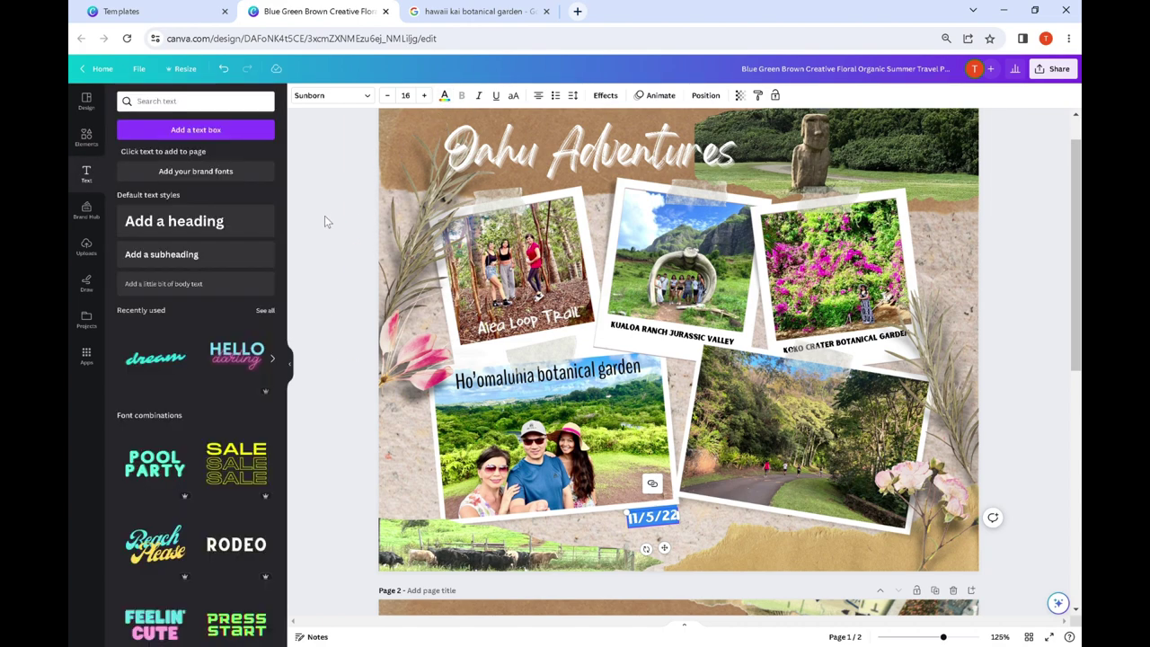
pyautogui.click(324, 216)
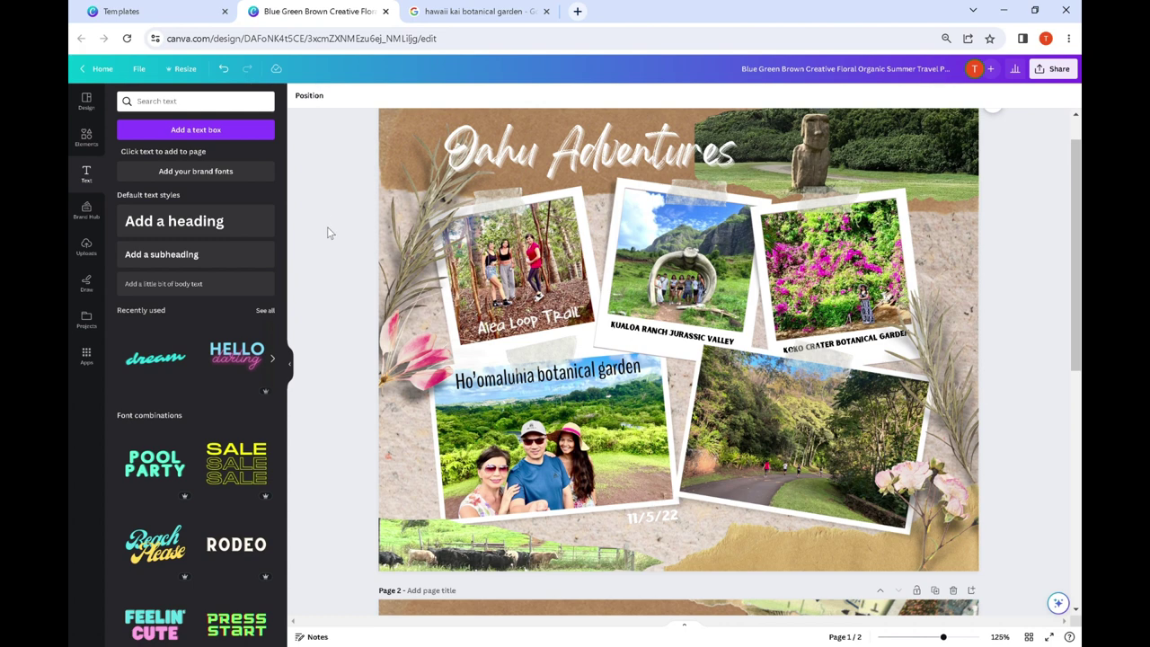
pyautogui.click(667, 519)
pyautogui.click(605, 95)
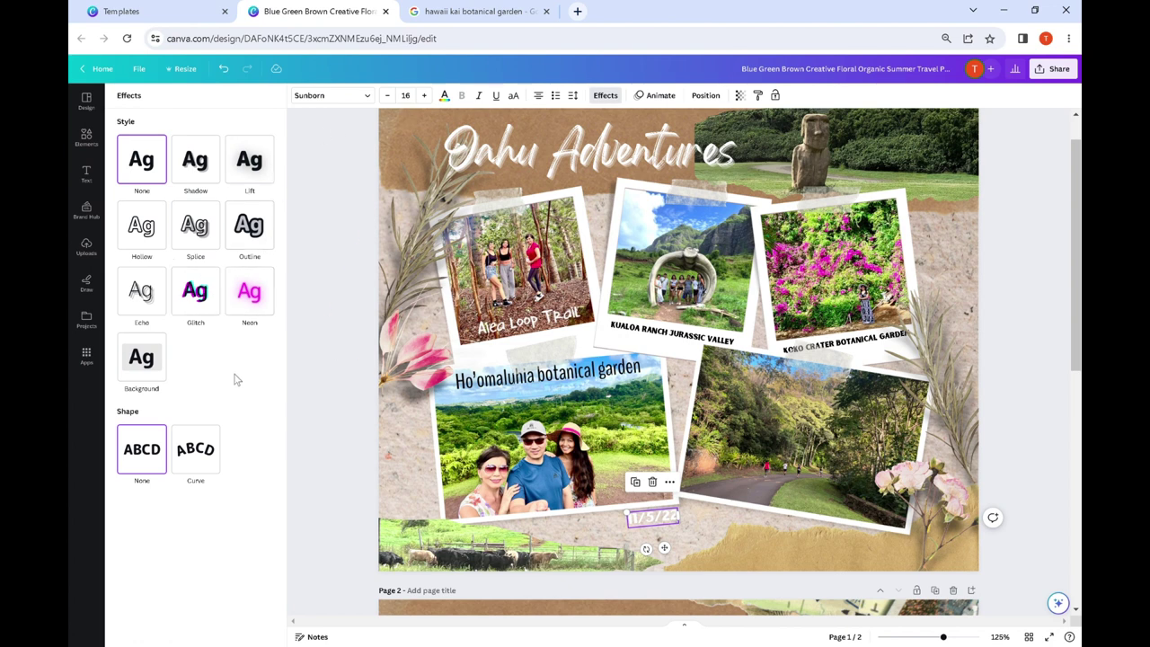
pyautogui.click(659, 95)
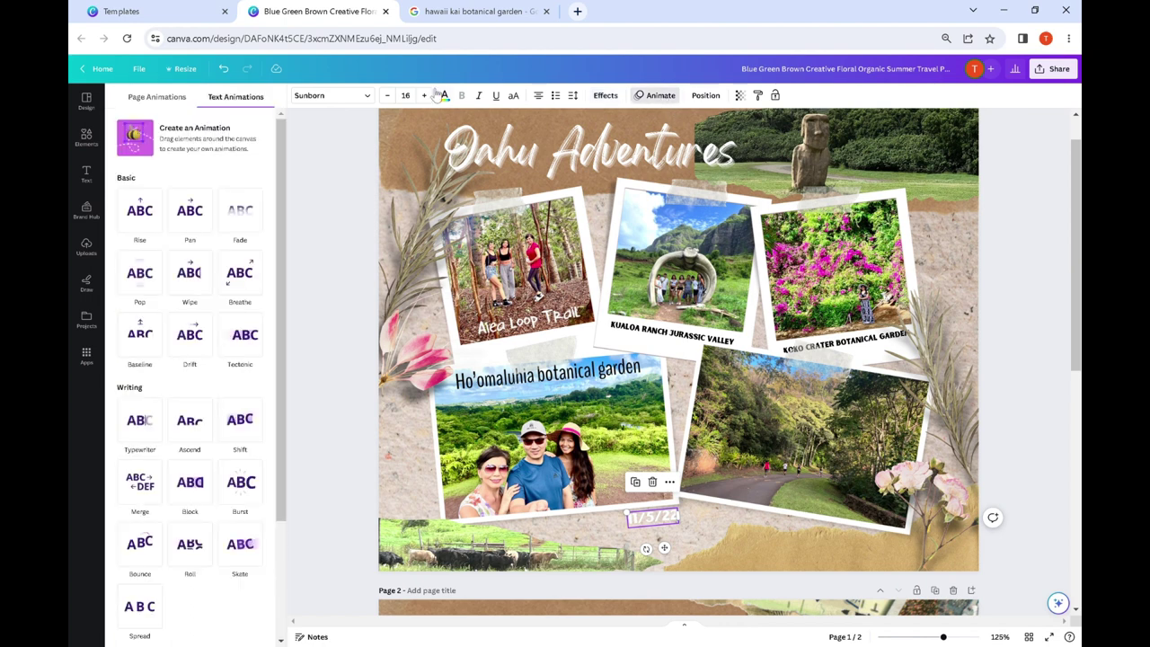
pyautogui.click(605, 95)
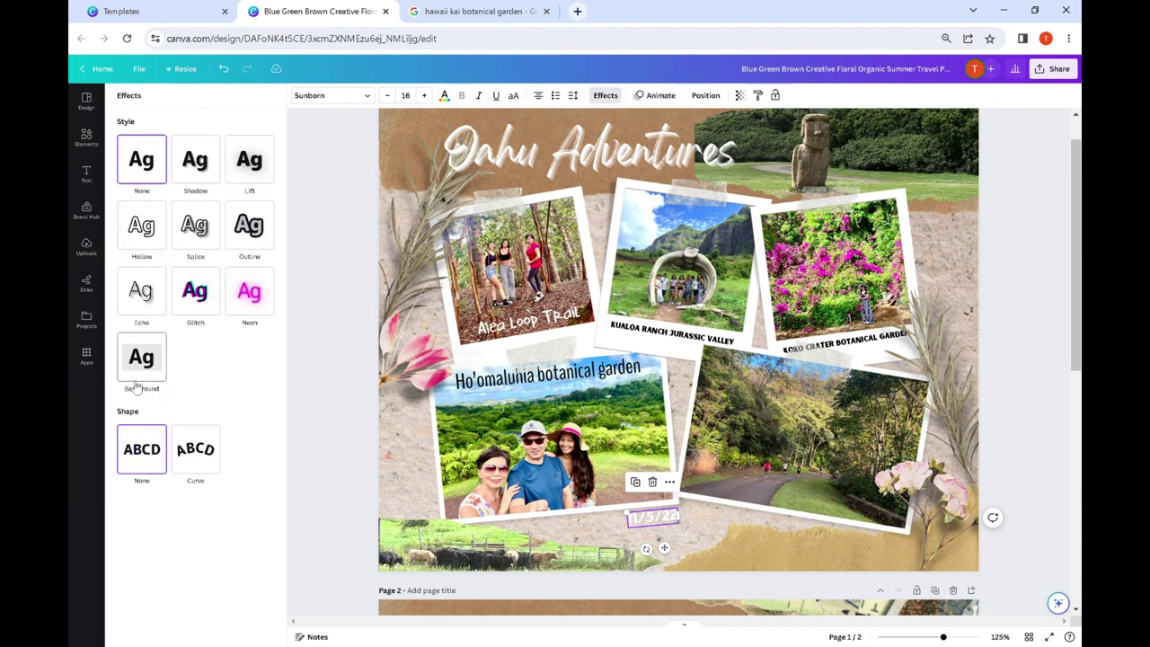
pyautogui.click(324, 159)
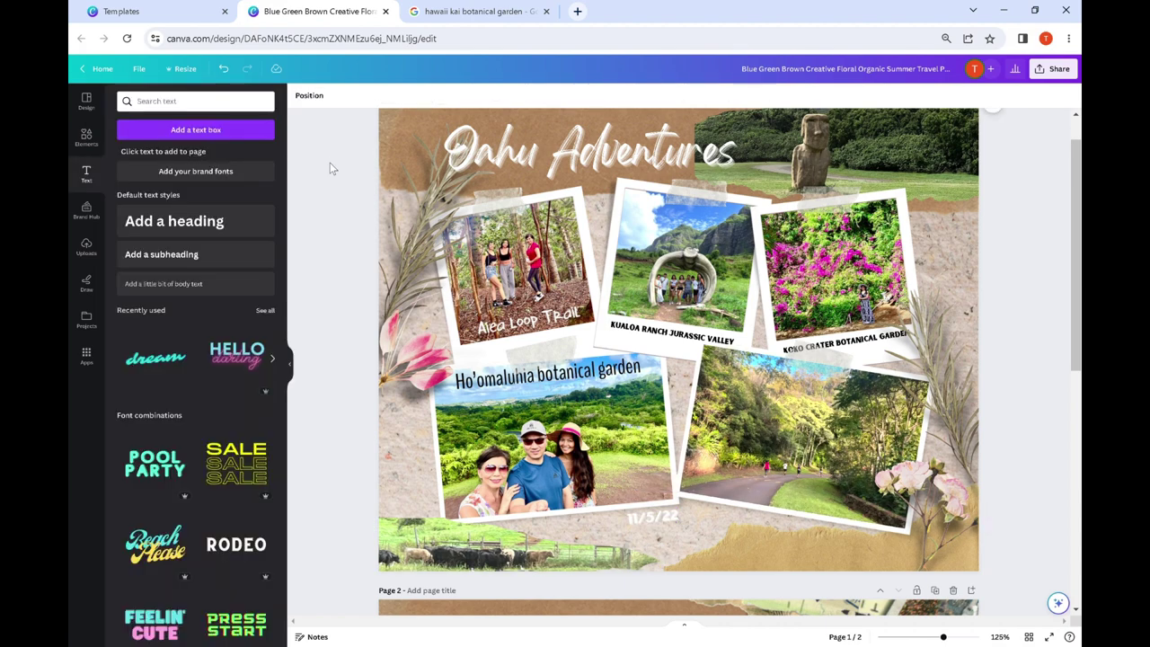
# Give the finished collage the full workspace and open the design's sharing and download options.
pyautogui.click(289, 359)
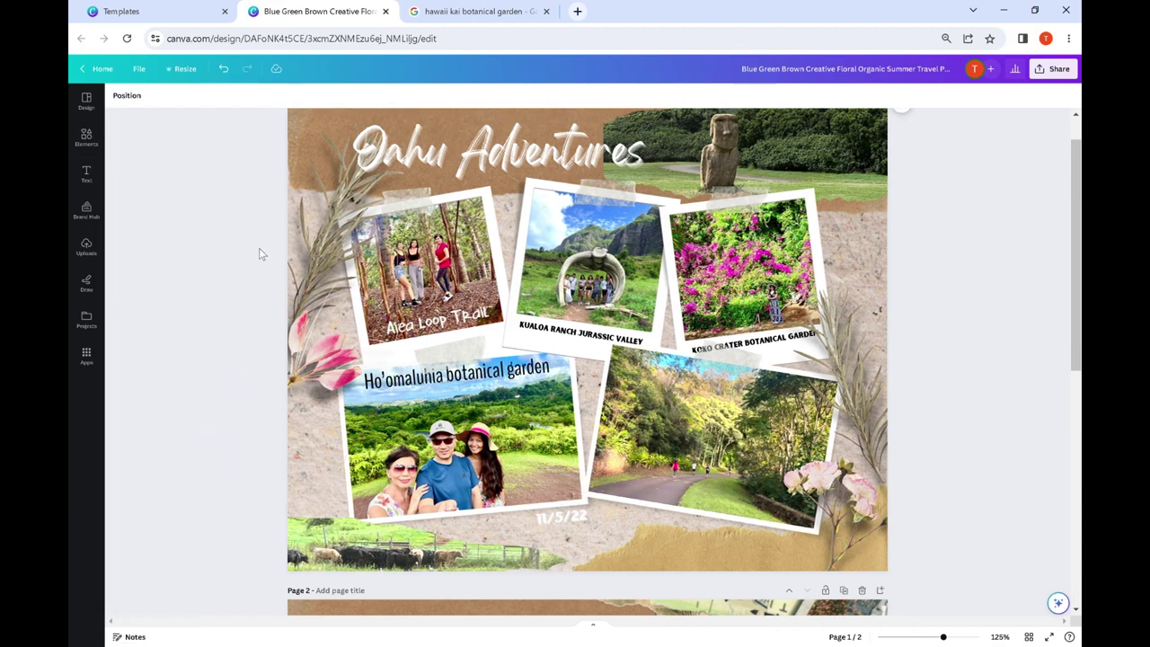
pyautogui.click(1053, 68)
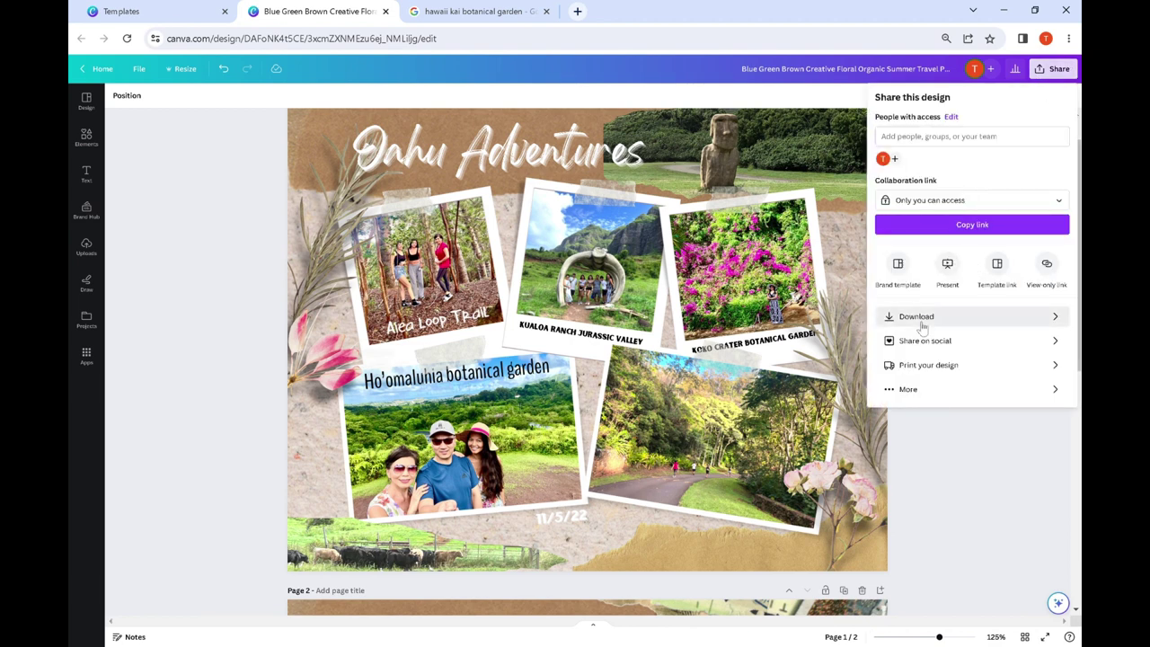